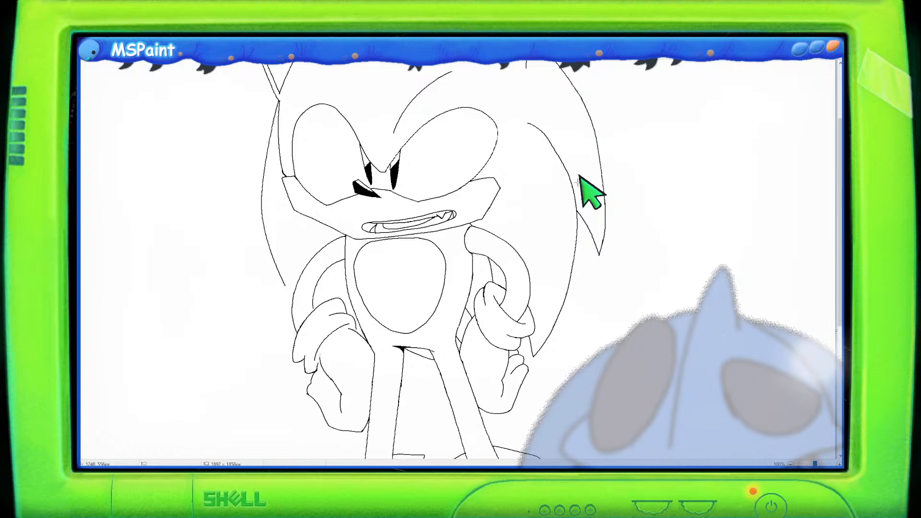
Step: Paste the colour reference picture of Sonic beside the drawn head, enlarge it for comparison, and delete it again
{"action": "scroll", "coordinate": [581, 179], "scroll_direction": "down", "scroll_amount": 3}
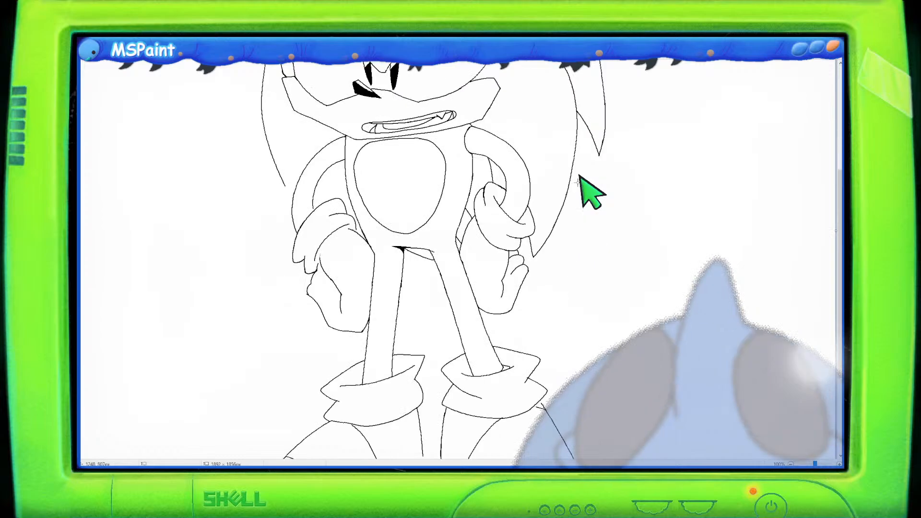
{"action": "scroll", "coordinate": [582, 184], "scroll_direction": "up", "scroll_amount": 3}
{"action": "scroll", "coordinate": [614, 197], "scroll_direction": "up", "scroll_amount": 2}
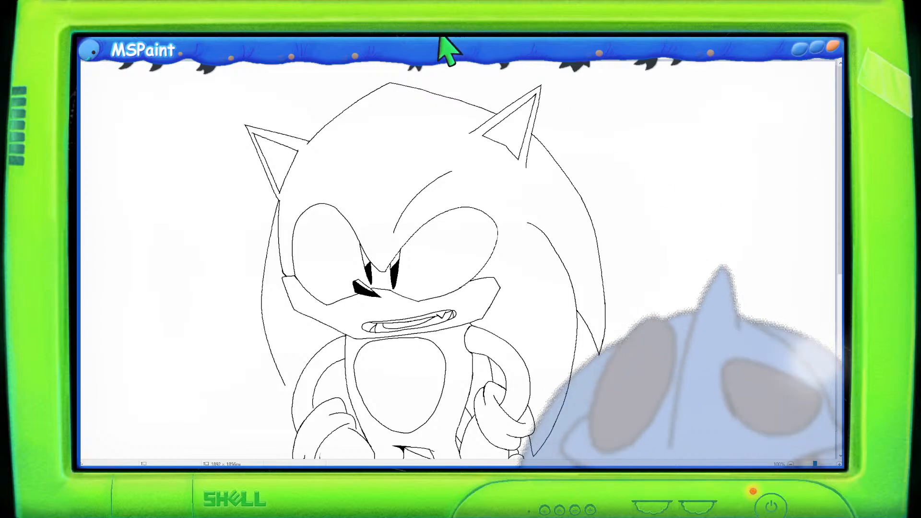
{"action": "key", "text": "ctrl+v"}
{"action": "mouse_move", "coordinate": [110, 104]}
{"action": "left_mouse_down"}
{"action": "mouse_move", "coordinate": [622, 160]}
{"action": "mouse_move", "coordinate": [638, 147]}
{"action": "left_mouse_up"}
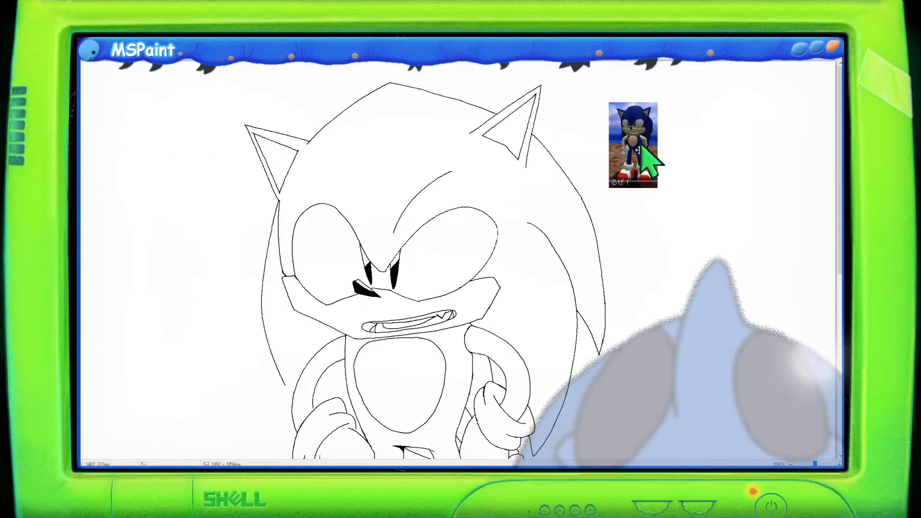
{"action": "left_click_drag", "start_coordinate": [657, 188], "coordinate": [732, 313]}
{"action": "left_click_drag", "start_coordinate": [711, 258], "coordinate": [739, 249]}
{"action": "left_click_drag", "start_coordinate": [761, 304], "coordinate": [772, 307]}
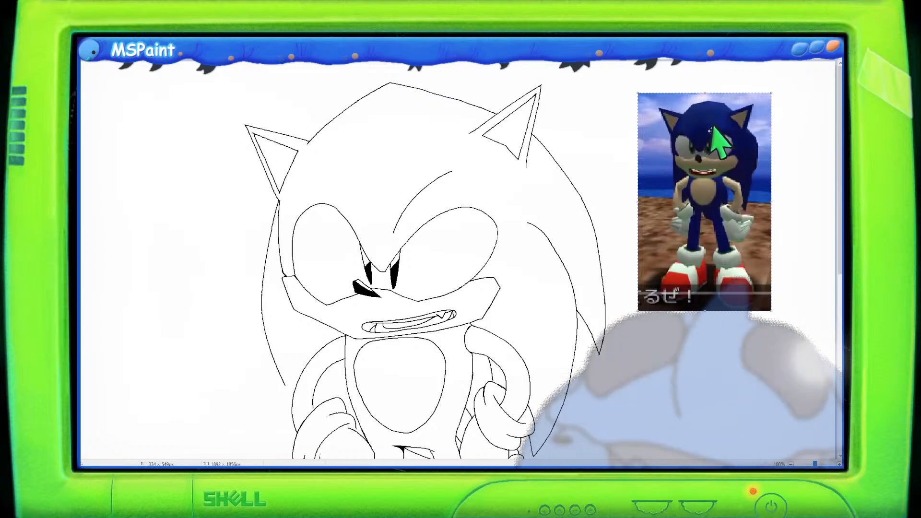
{"action": "key", "text": "Delete"}
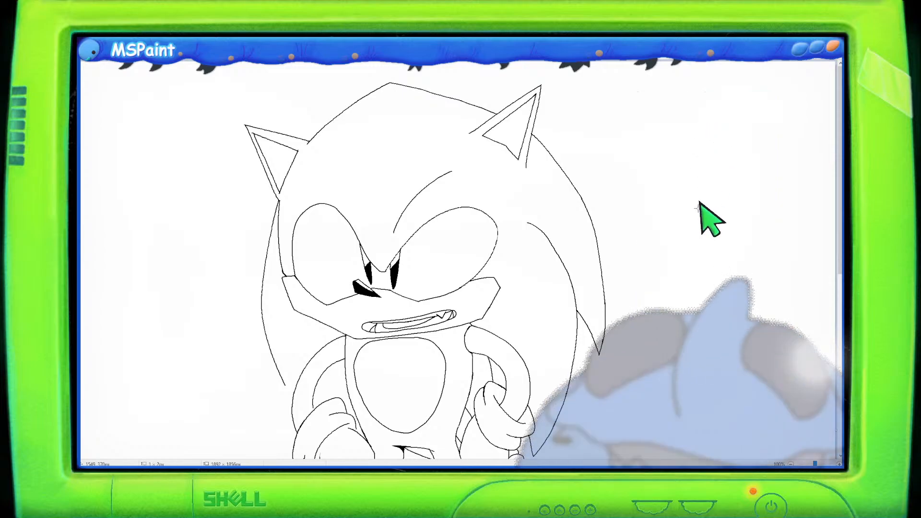
Step: Define a custom blue drawing colour with red 21, green 39 and blue 200
{"action": "left_click", "coordinate": [233, 39]}
{"action": "left_click", "coordinate": [777, 106]}
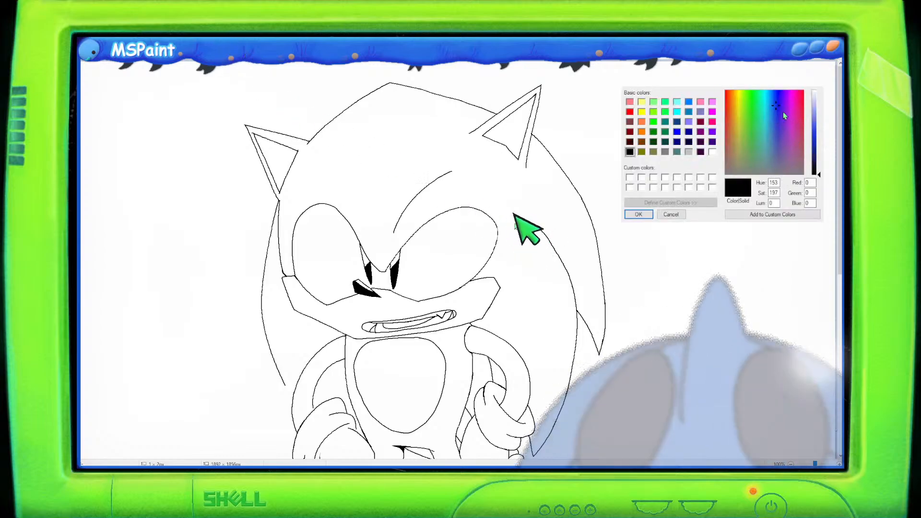
{"action": "left_click", "coordinate": [778, 107]}
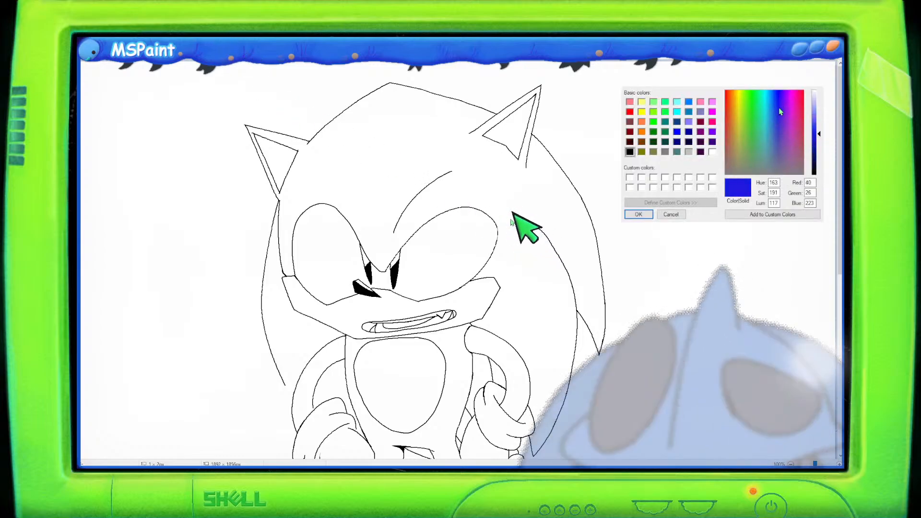
{"action": "left_click", "coordinate": [814, 139]}
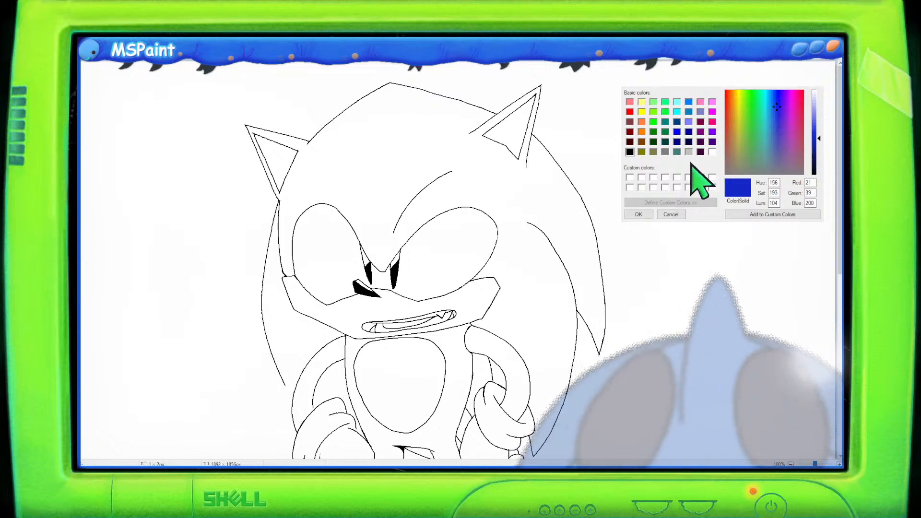
{"action": "left_click", "coordinate": [639, 213]}
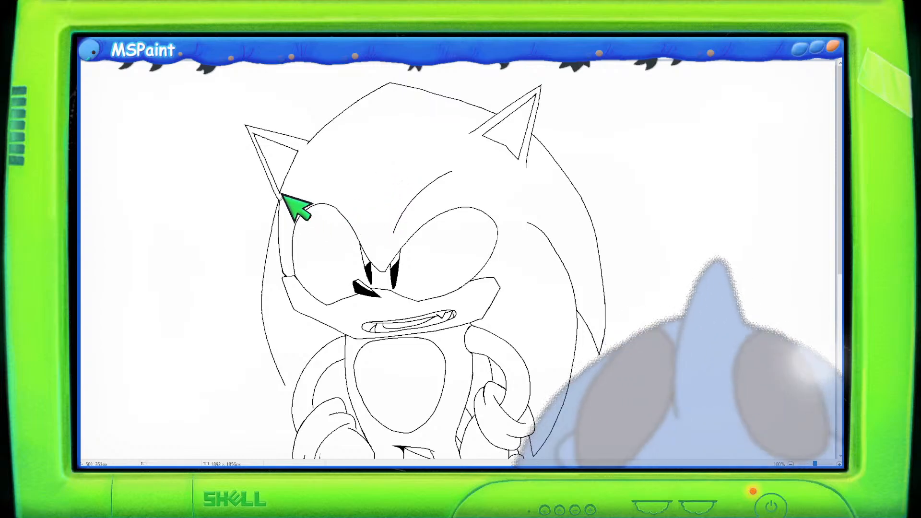
Step: Erase the doubled sole line on the shoe with the wide toe and redraw it as one line joining the toe curve
{"action": "scroll", "coordinate": [355, 253], "scroll_direction": "down", "scroll_amount": 3}
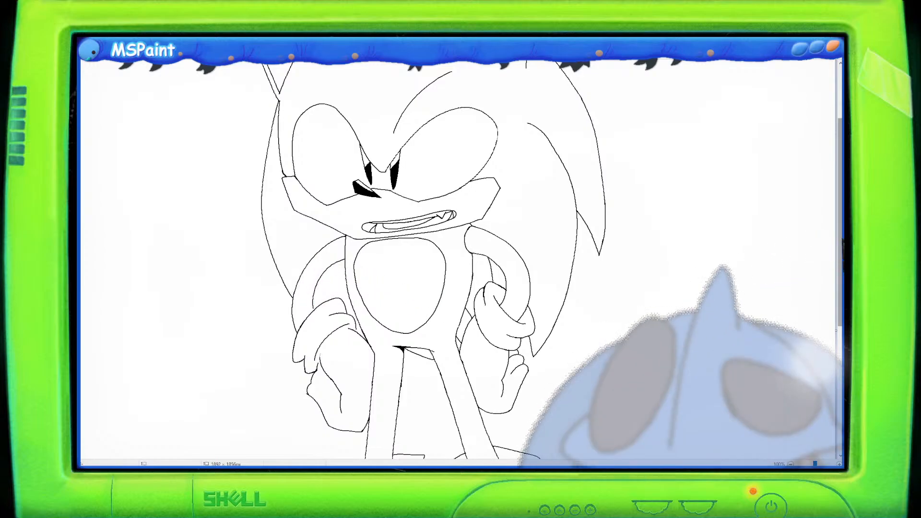
{"action": "left_click_drag", "start_coordinate": [839, 240], "coordinate": [841, 354]}
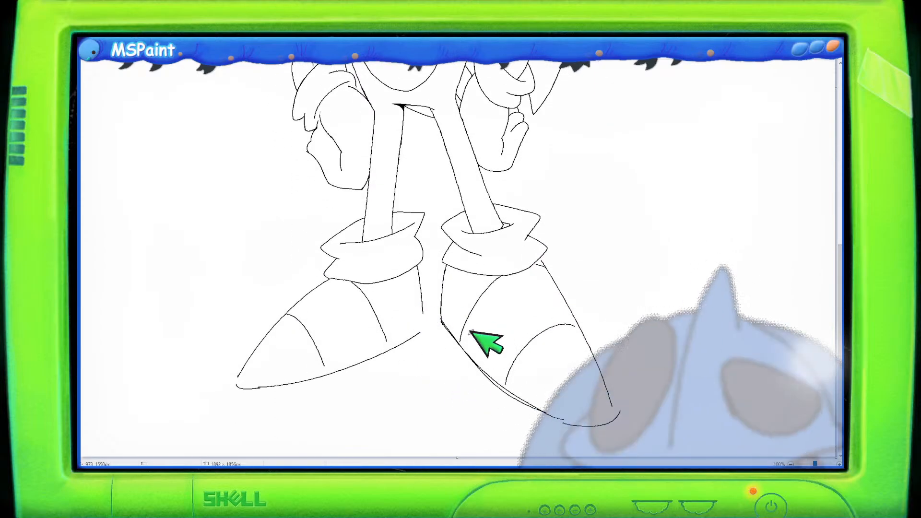
{"action": "scroll", "coordinate": [470, 331], "scroll_direction": "up", "scroll_amount": 1}
{"action": "scroll", "coordinate": [480, 335], "scroll_direction": "down", "scroll_amount": 3}
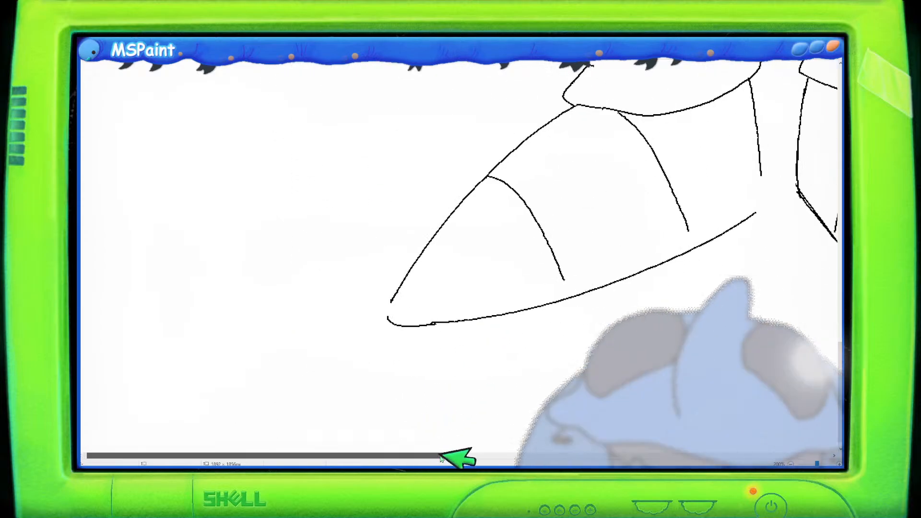
{"action": "left_click_drag", "start_coordinate": [456, 457], "coordinate": [676, 461]}
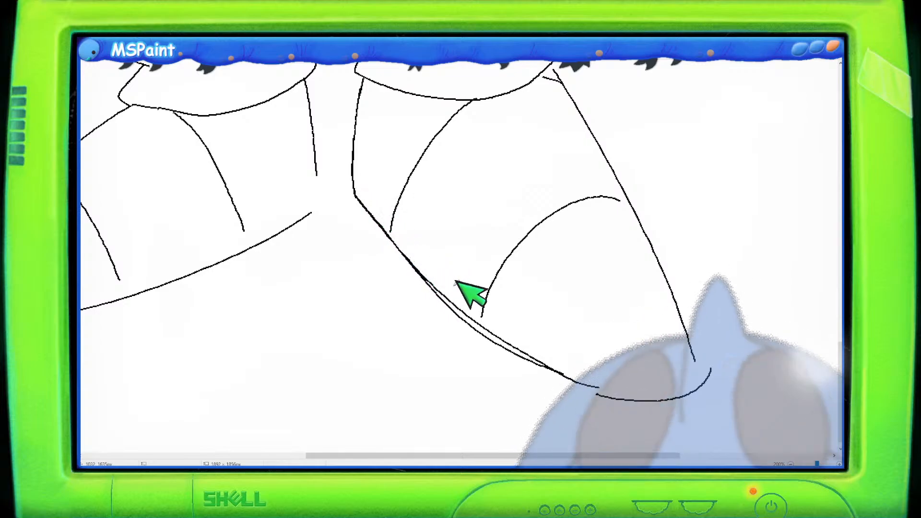
{"action": "mouse_move", "coordinate": [432, 280]}
{"action": "left_mouse_down"}
{"action": "mouse_move", "coordinate": [549, 363]}
{"action": "mouse_move", "coordinate": [611, 385]}
{"action": "left_mouse_up"}
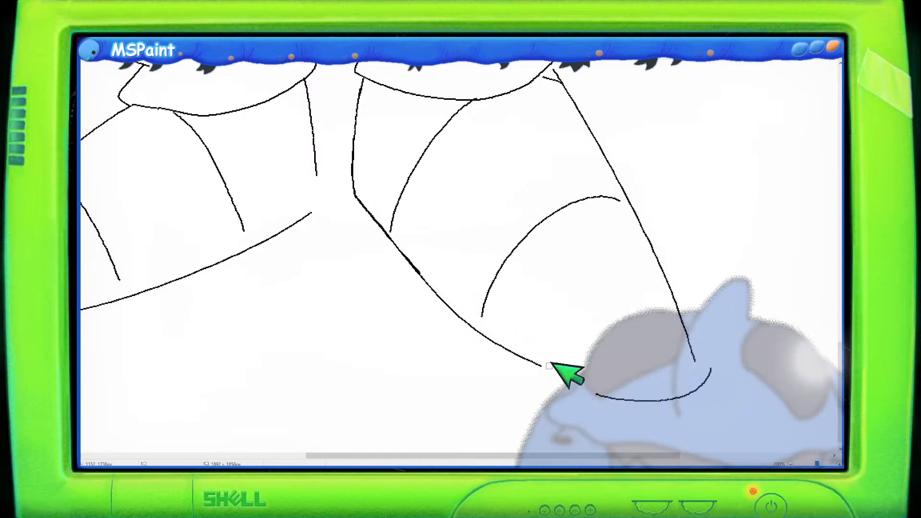
{"action": "left_click_drag", "start_coordinate": [552, 366], "coordinate": [590, 382]}
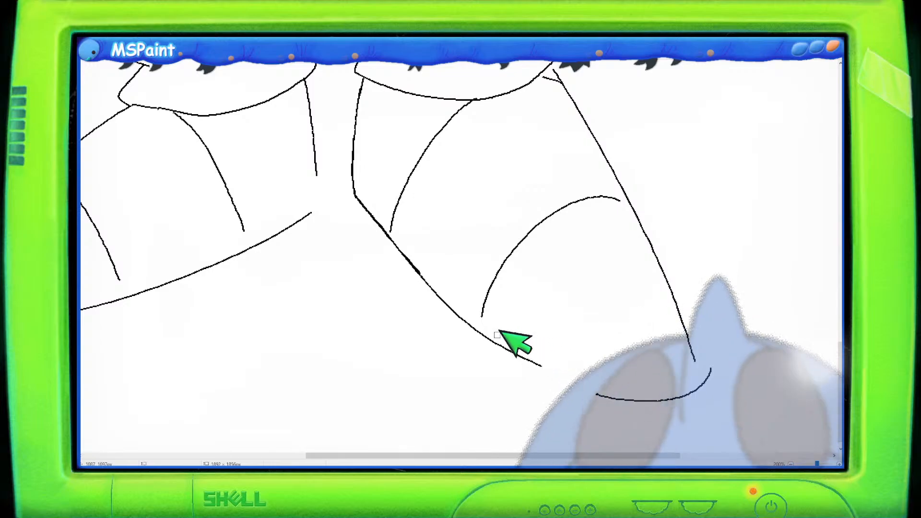
{"action": "left_click_drag", "start_coordinate": [502, 336], "coordinate": [528, 357]}
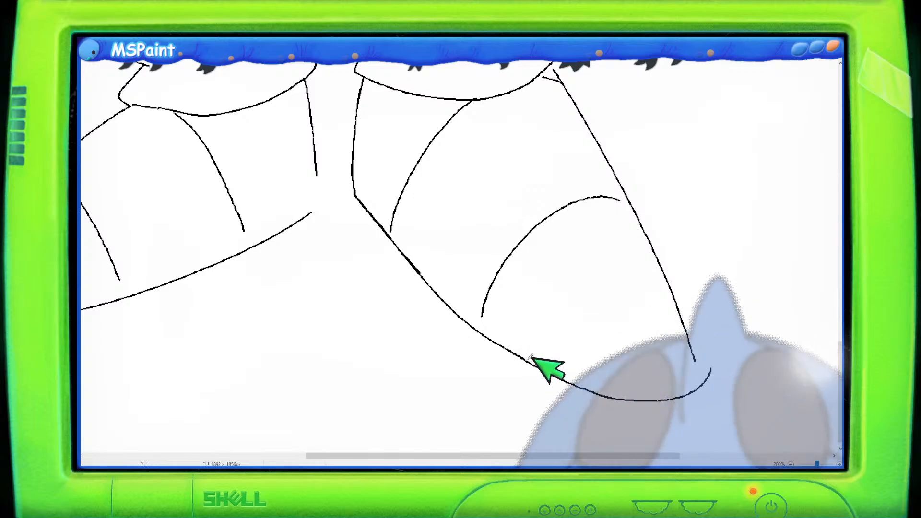
Step: Close the gap at the tip of the same shoe and extend both ends of its toe stripe to the outline
{"action": "mouse_move", "coordinate": [699, 366]}
{"action": "left_mouse_down"}
{"action": "mouse_move", "coordinate": [708, 373]}
{"action": "mouse_move", "coordinate": [701, 382]}
{"action": "left_mouse_up"}
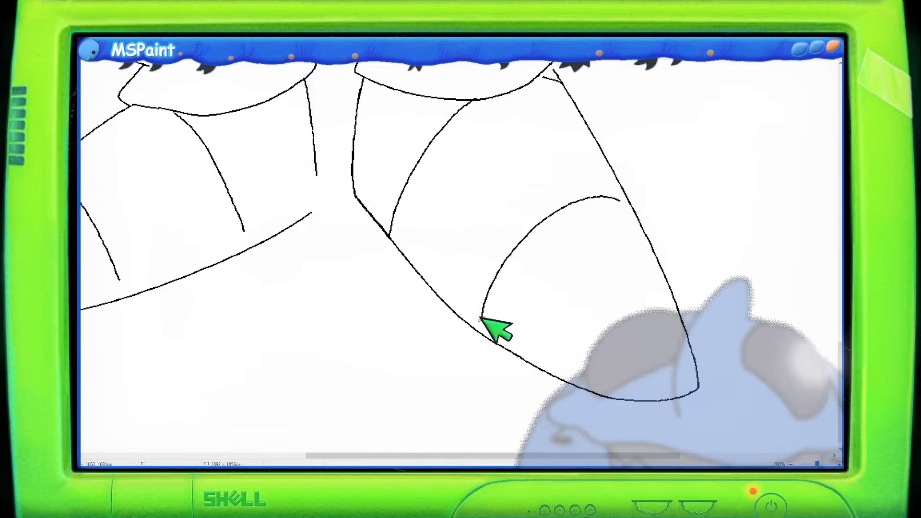
{"action": "left_click_drag", "start_coordinate": [483, 311], "coordinate": [481, 332]}
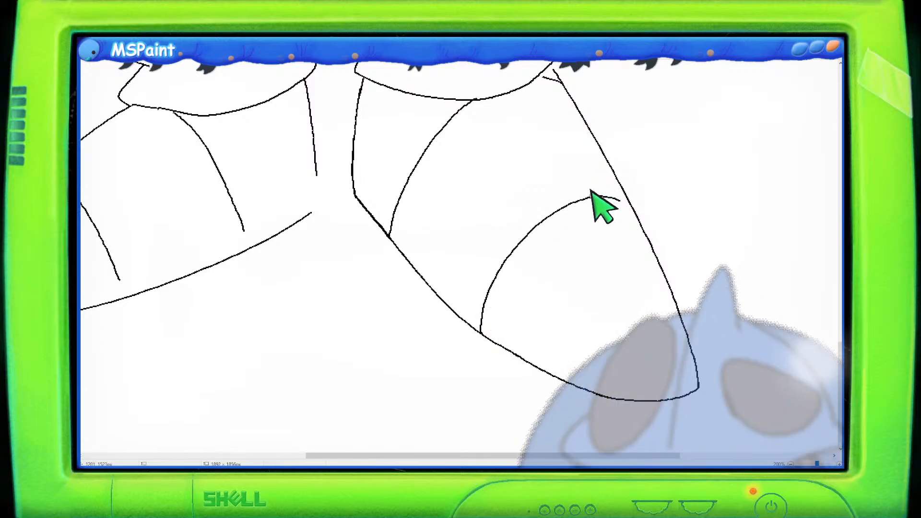
{"action": "left_click_drag", "start_coordinate": [591, 189], "coordinate": [635, 205]}
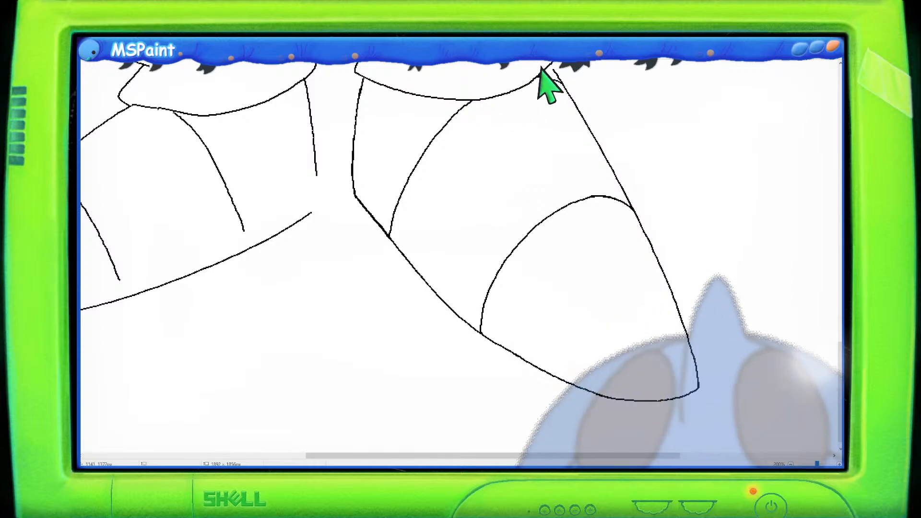
Step: Handwrite "http" and "https" in the blank area beside the legs, undoing the stray strokes and the writing
{"action": "scroll", "coordinate": [835, 288], "scroll_direction": "up", "scroll_amount": 5}
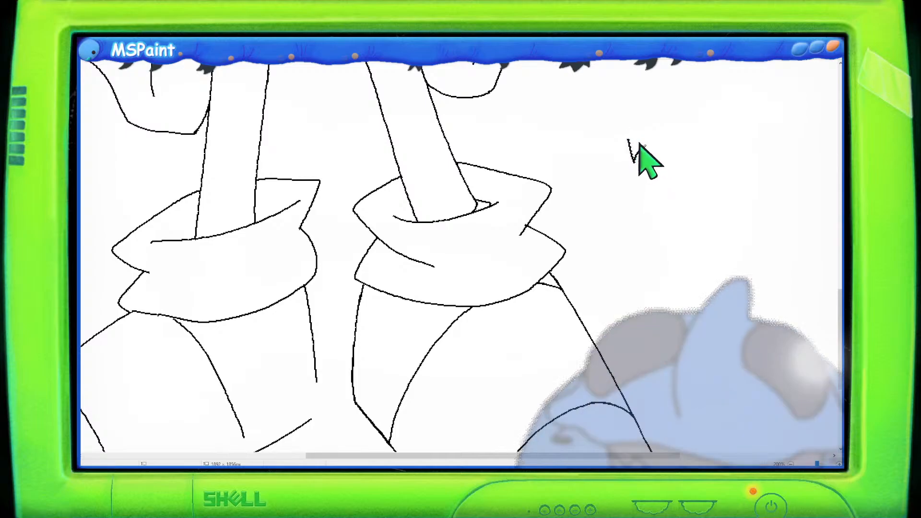
{"action": "mouse_move", "coordinate": [629, 139]}
{"action": "left_mouse_down"}
{"action": "mouse_move", "coordinate": [638, 162]}
{"action": "mouse_move", "coordinate": [651, 161]}
{"action": "left_mouse_up"}
{"action": "mouse_move", "coordinate": [645, 144]}
{"action": "left_mouse_down"}
{"action": "mouse_move", "coordinate": [668, 133]}
{"action": "mouse_move", "coordinate": [668, 157]}
{"action": "left_mouse_up"}
{"action": "mouse_move", "coordinate": [662, 142]}
{"action": "left_mouse_down"}
{"action": "mouse_move", "coordinate": [675, 141]}
{"action": "mouse_move", "coordinate": [678, 158]}
{"action": "left_mouse_up"}
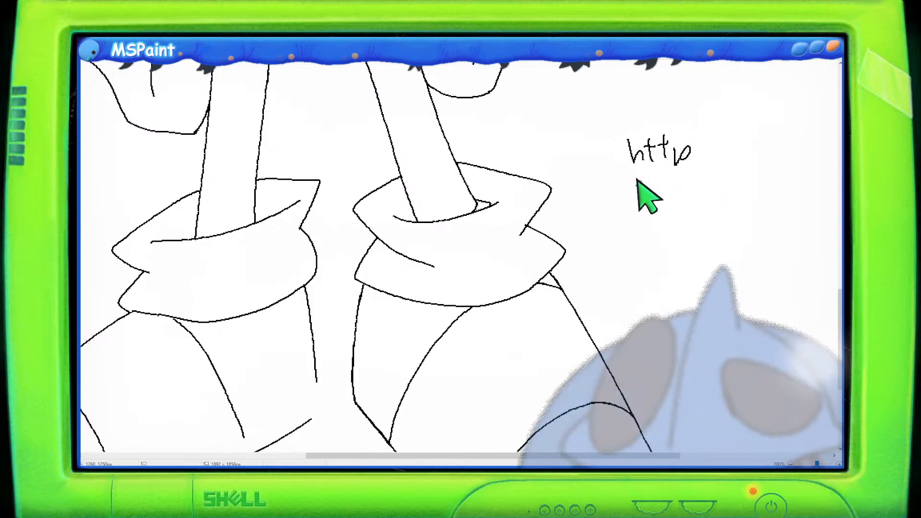
{"action": "mouse_move", "coordinate": [632, 180]}
{"action": "left_mouse_down"}
{"action": "mouse_move", "coordinate": [632, 201]}
{"action": "mouse_move", "coordinate": [645, 202]}
{"action": "left_mouse_up"}
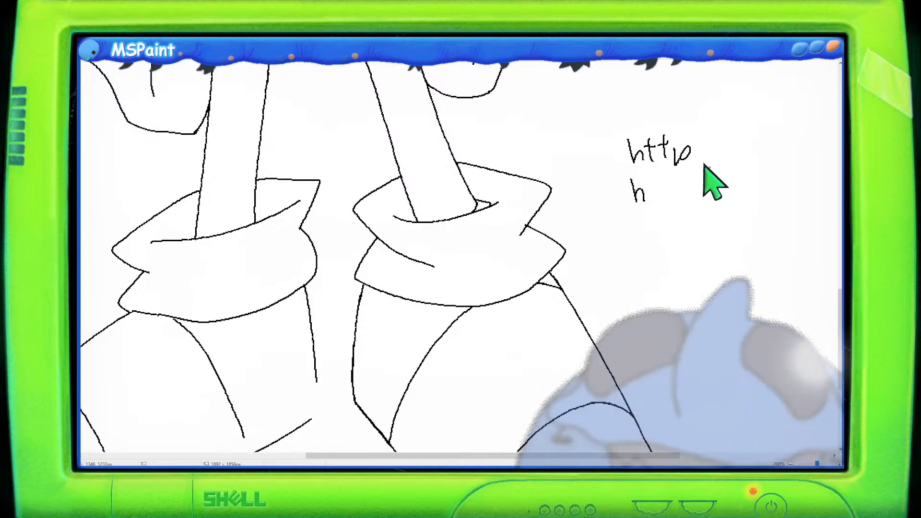
{"action": "left_click_drag", "start_coordinate": [708, 140], "coordinate": [715, 142]}
{"action": "key", "text": "ctrl+z"}
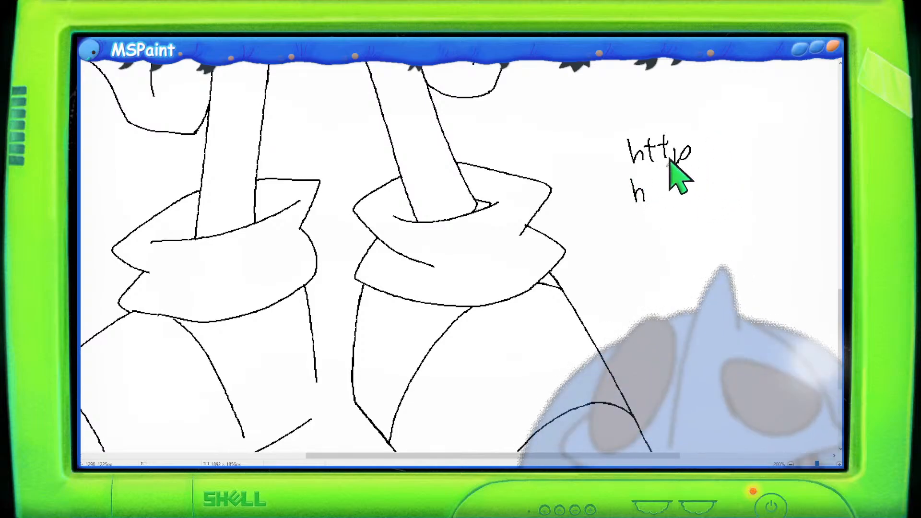
{"action": "left_click_drag", "start_coordinate": [652, 172], "coordinate": [658, 197]}
{"action": "mouse_move", "coordinate": [648, 182]}
{"action": "left_mouse_down"}
{"action": "mouse_move", "coordinate": [659, 179]}
{"action": "mouse_move", "coordinate": [668, 195]}
{"action": "left_mouse_up"}
{"action": "mouse_move", "coordinate": [660, 180]}
{"action": "left_mouse_down"}
{"action": "mouse_move", "coordinate": [705, 171]}
{"action": "mouse_move", "coordinate": [697, 186]}
{"action": "mouse_move", "coordinate": [712, 192]}
{"action": "mouse_move", "coordinate": [586, 186]}
{"action": "mouse_move", "coordinate": [650, 156]}
{"action": "left_mouse_up"}
{"action": "key", "text": "ctrl+z"}
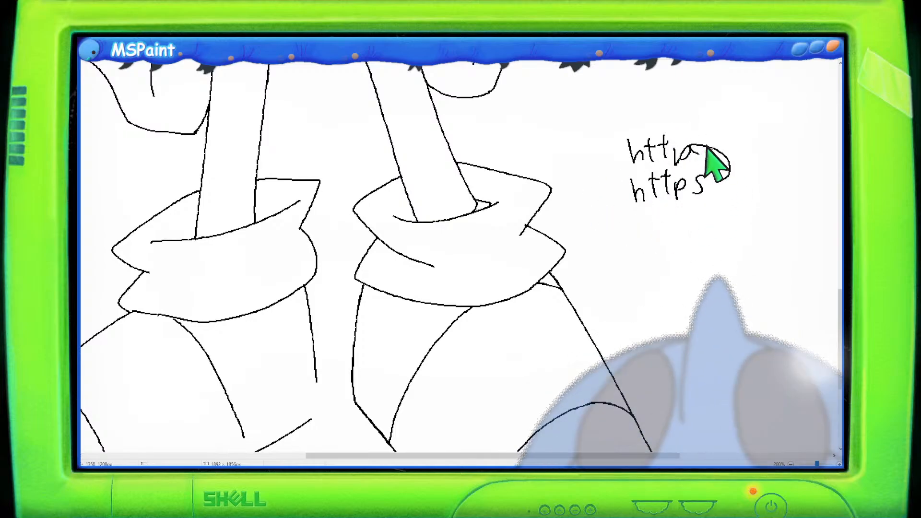
{"action": "left_click_drag", "start_coordinate": [685, 128], "coordinate": [749, 158]}
{"action": "key", "text": "ctrl+z"}
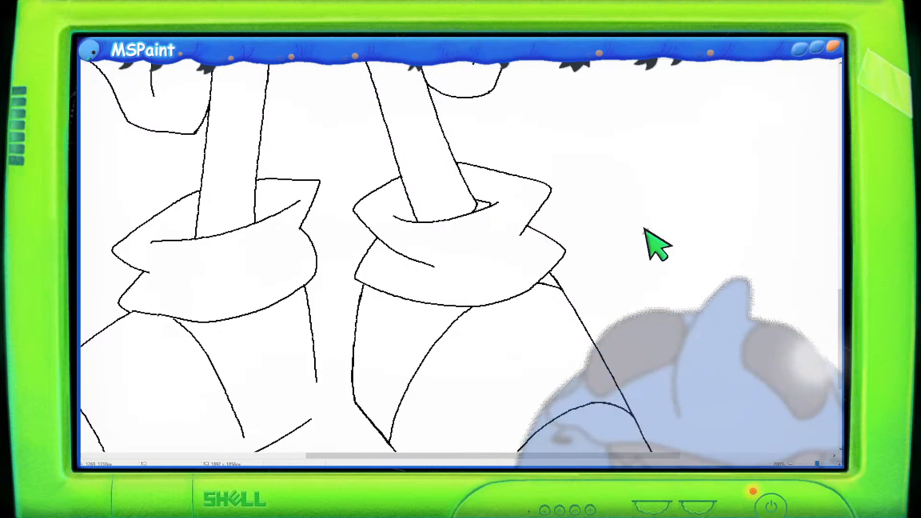
Step: Paste the phone screenshot containing the character artwork over the Sonic line drawing
{"action": "scroll", "coordinate": [839, 257], "scroll_direction": "up", "scroll_amount": 5}
{"action": "scroll", "coordinate": [837, 257], "scroll_direction": "up", "scroll_amount": 1}
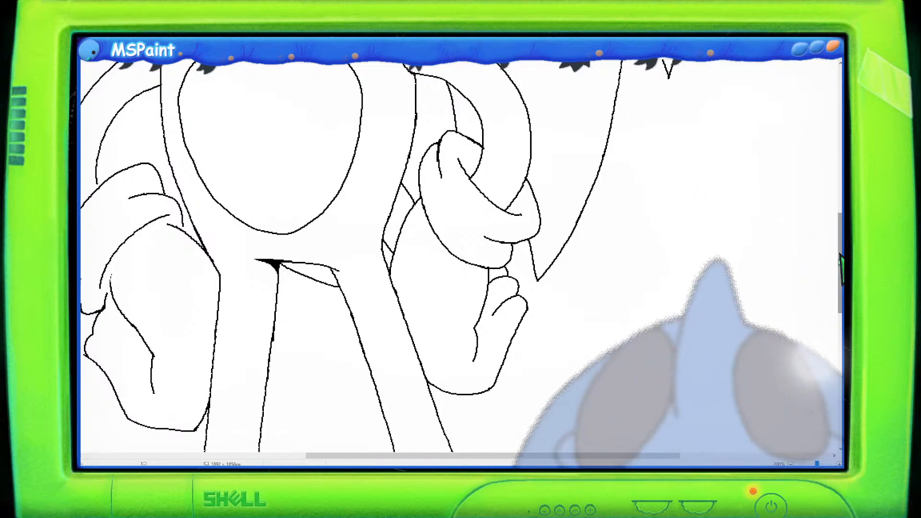
{"action": "left_click_drag", "start_coordinate": [839, 255], "coordinate": [831, 174]}
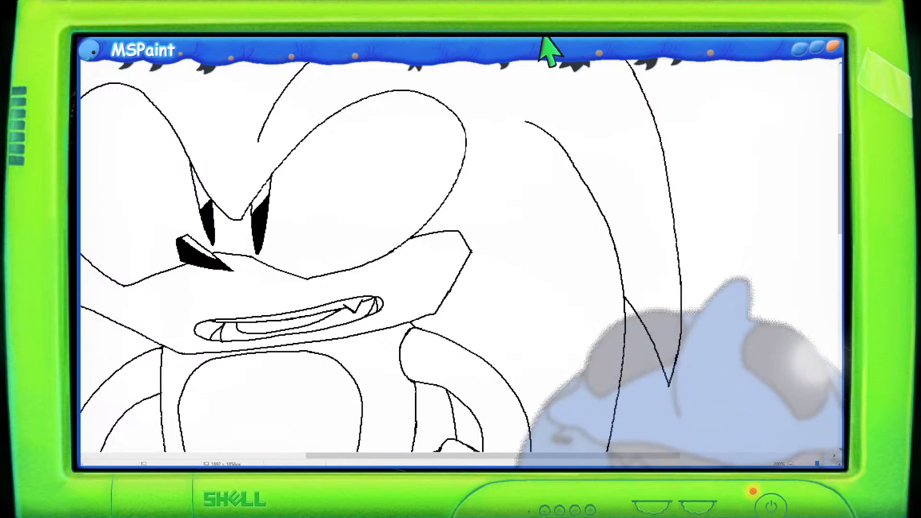
{"action": "scroll", "coordinate": [503, 216], "scroll_direction": "down", "scroll_amount": 3}
{"action": "scroll", "coordinate": [494, 202], "scroll_direction": "up", "scroll_amount": 1}
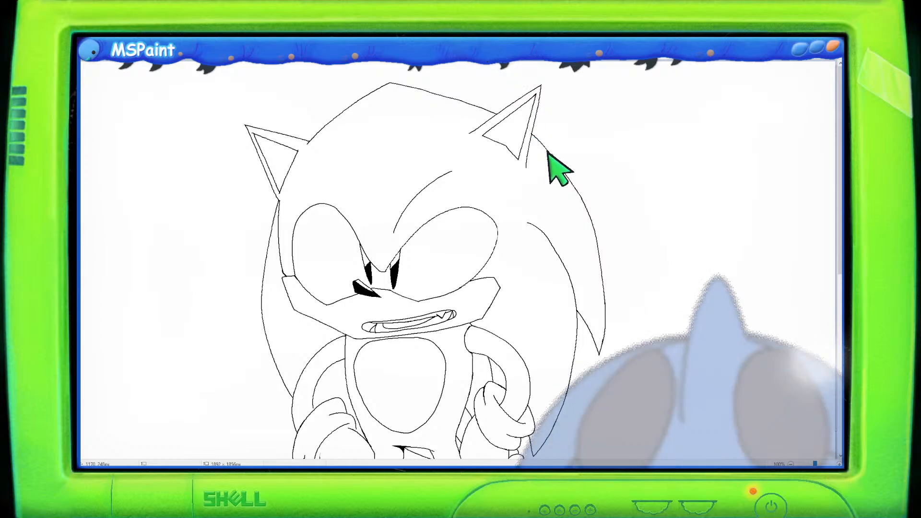
{"action": "key", "text": "ctrl+v"}
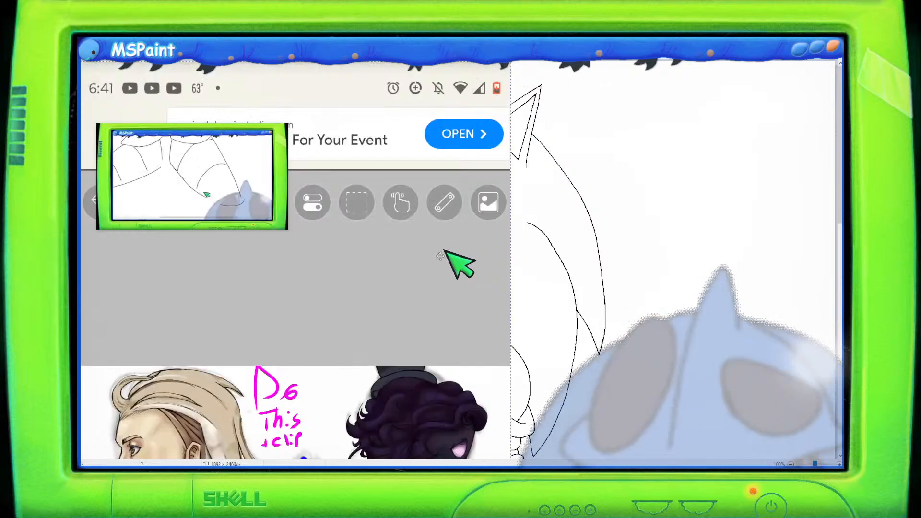
Step: Examine the coloured characters and pencil sketches in the pasted phone screenshot
{"action": "scroll", "coordinate": [421, 255], "scroll_direction": "down", "scroll_amount": 6}
{"action": "scroll", "coordinate": [416, 261], "scroll_direction": "down", "scroll_amount": 2}
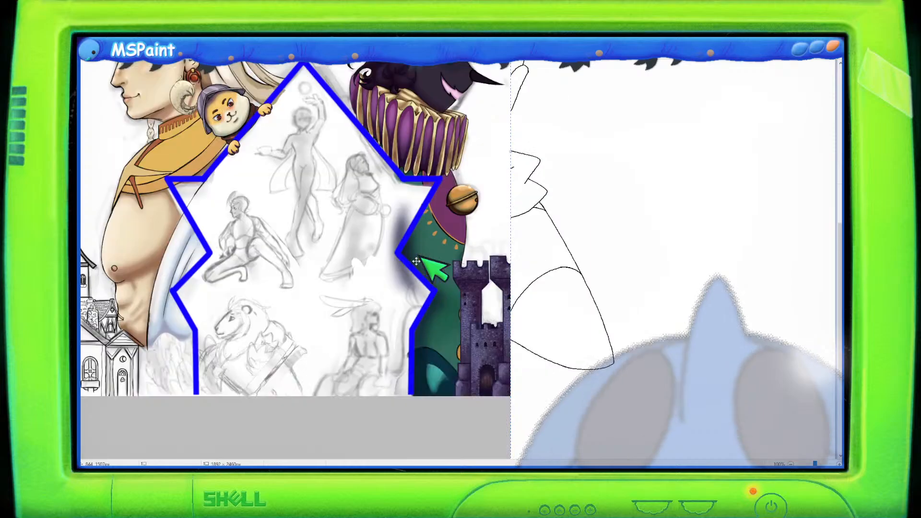
{"action": "scroll", "coordinate": [416, 262], "scroll_direction": "up", "scroll_amount": 2}
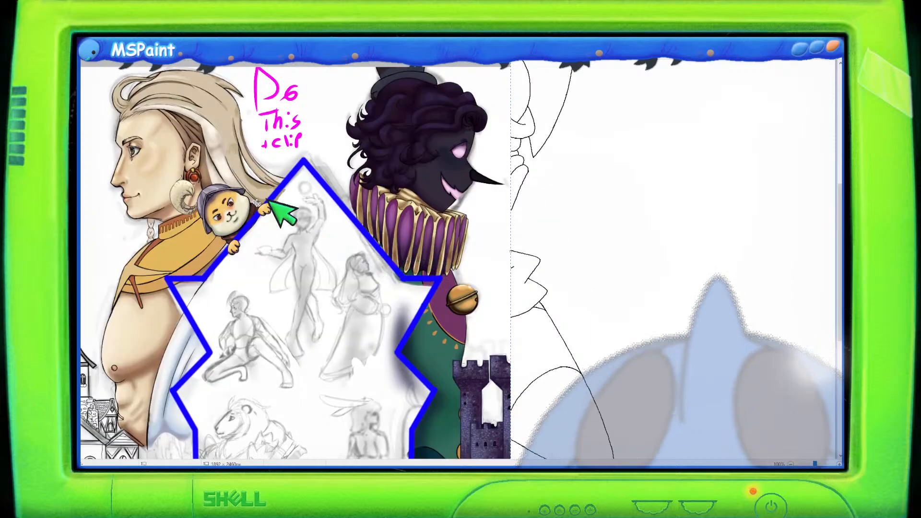
{"action": "scroll", "coordinate": [250, 213], "scroll_direction": "down", "scroll_amount": 2}
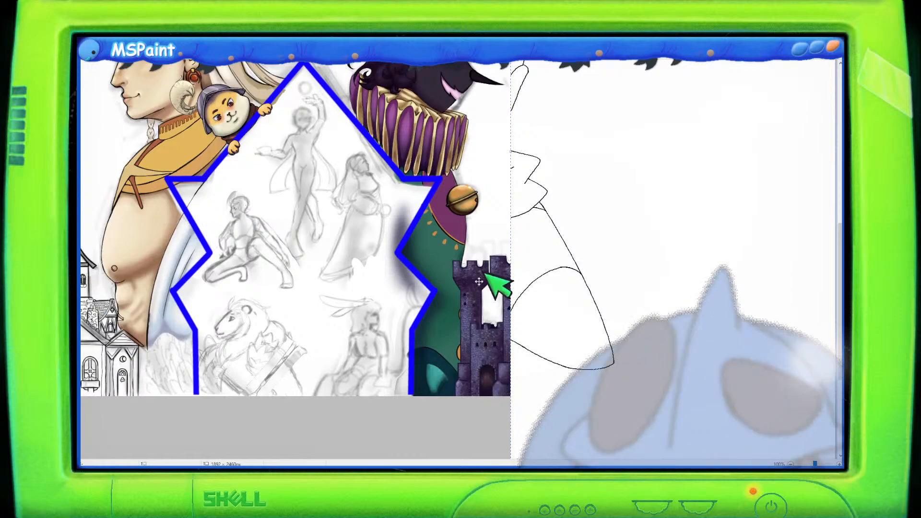
{"action": "scroll", "coordinate": [403, 374], "scroll_direction": "up", "scroll_amount": 2}
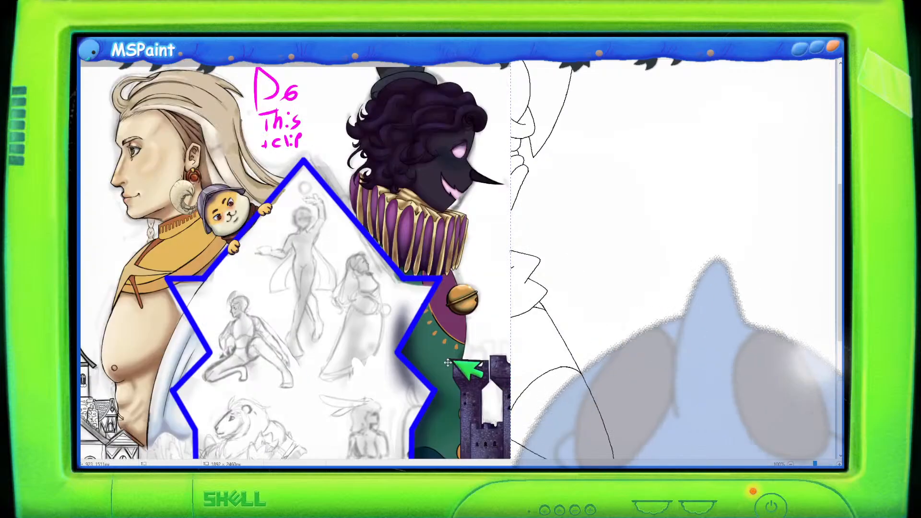
{"action": "scroll", "coordinate": [448, 363], "scroll_direction": "up", "scroll_amount": 2}
{"action": "scroll", "coordinate": [448, 363], "scroll_direction": "down", "scroll_amount": 2}
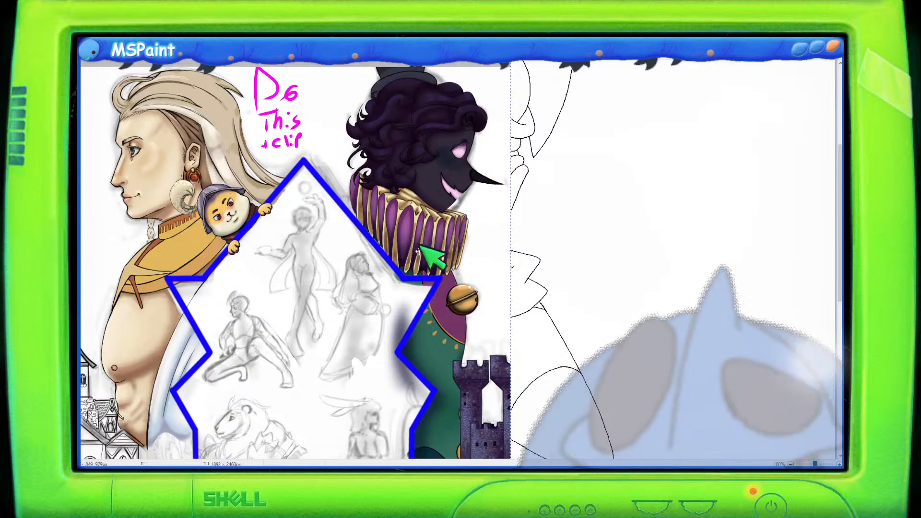
{"action": "scroll", "coordinate": [432, 257], "scroll_direction": "up", "scroll_amount": 2}
{"action": "scroll", "coordinate": [390, 263], "scroll_direction": "down", "scroll_amount": 2}
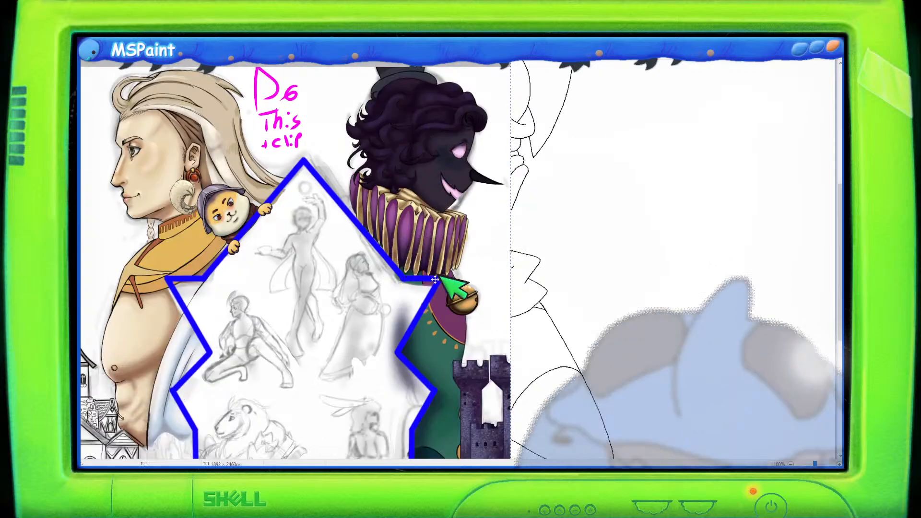
Step: Compare the pasted character artwork with the Sonic line drawing beneath it
{"action": "scroll", "coordinate": [421, 247], "scroll_direction": "up", "scroll_amount": 2}
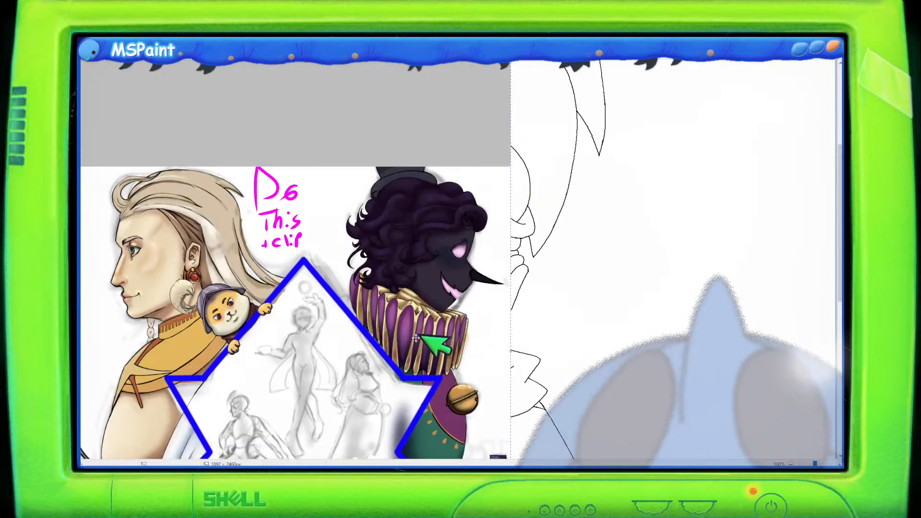
{"action": "scroll", "coordinate": [451, 264], "scroll_direction": "down", "scroll_amount": 2}
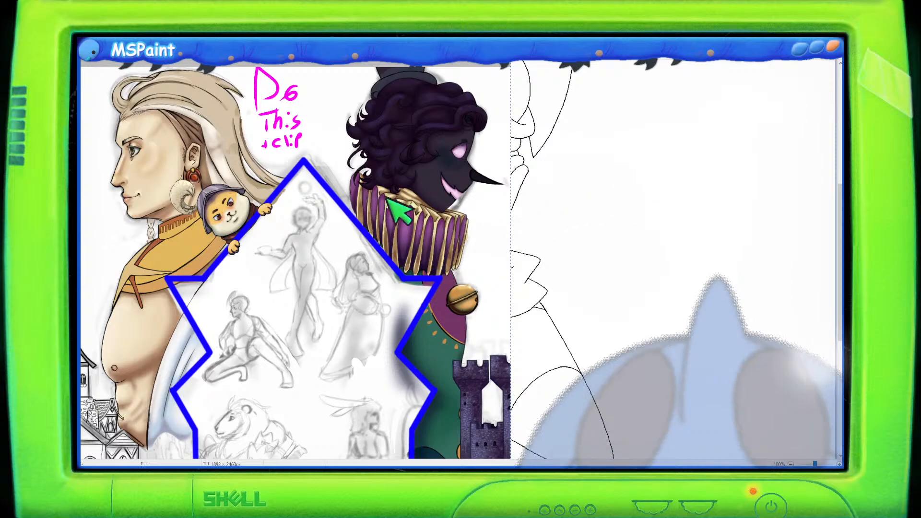
{"action": "scroll", "coordinate": [417, 206], "scroll_direction": "down", "scroll_amount": 3}
{"action": "scroll", "coordinate": [488, 236], "scroll_direction": "up", "scroll_amount": 6}
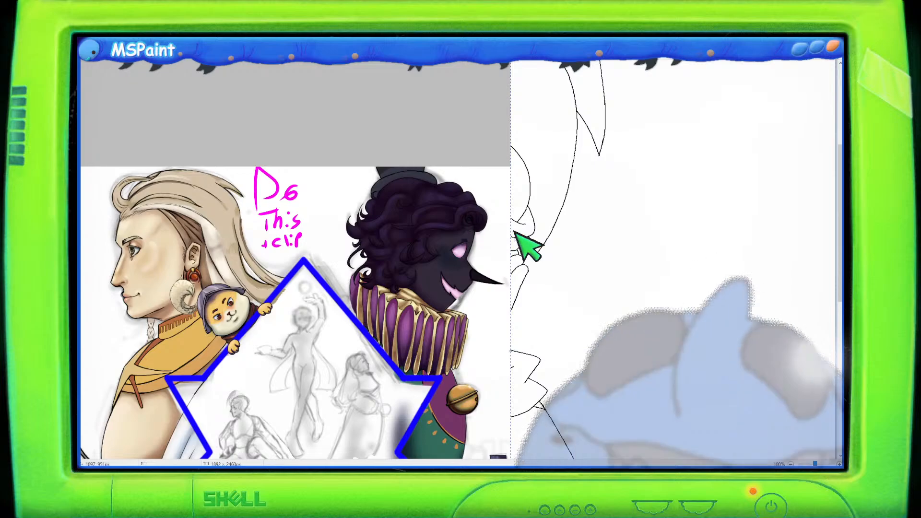
{"action": "scroll", "coordinate": [629, 254], "scroll_direction": "down", "scroll_amount": 6}
{"action": "scroll", "coordinate": [630, 255], "scroll_direction": "up", "scroll_amount": 11}
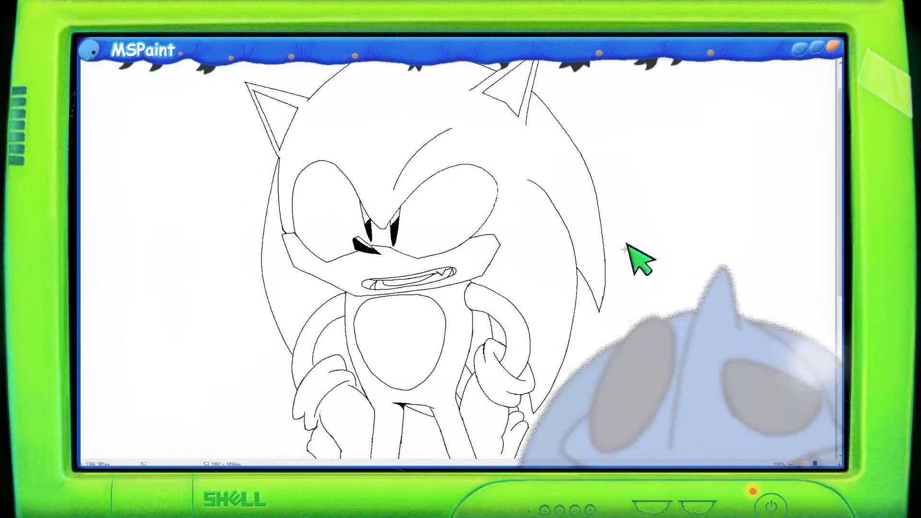
{"action": "scroll", "coordinate": [627, 249], "scroll_direction": "down", "scroll_amount": 6}
{"action": "scroll", "coordinate": [626, 246], "scroll_direction": "up", "scroll_amount": 7}
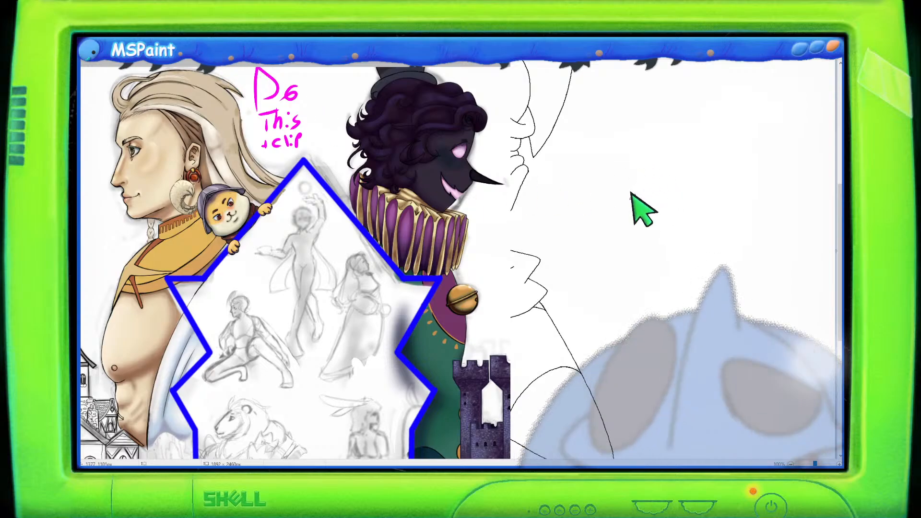
Step: Sketch a small cat face with pointed ears, whisker marks and cheek tufts in the blank area beside Sonic's legs
{"action": "mouse_move", "coordinate": [626, 203]}
{"action": "left_mouse_down"}
{"action": "mouse_move", "coordinate": [697, 176]}
{"action": "mouse_move", "coordinate": [662, 203]}
{"action": "mouse_move", "coordinate": [689, 194]}
{"action": "mouse_move", "coordinate": [651, 201]}
{"action": "mouse_move", "coordinate": [689, 193]}
{"action": "mouse_move", "coordinate": [651, 217]}
{"action": "mouse_move", "coordinate": [693, 206]}
{"action": "mouse_move", "coordinate": [666, 237]}
{"action": "mouse_move", "coordinate": [688, 235]}
{"action": "left_mouse_up"}
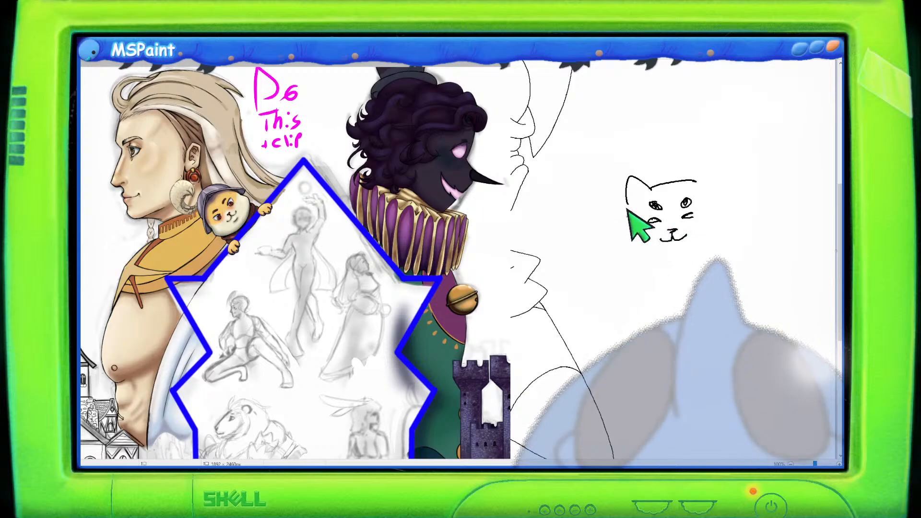
{"action": "left_click_drag", "start_coordinate": [629, 223], "coordinate": [636, 246]}
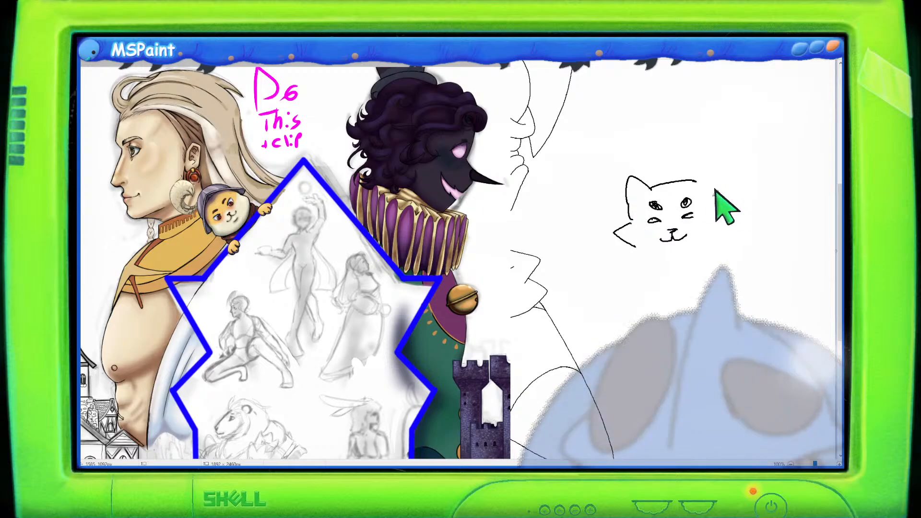
{"action": "mouse_move", "coordinate": [704, 169]}
{"action": "left_mouse_down"}
{"action": "mouse_move", "coordinate": [724, 206]}
{"action": "mouse_move", "coordinate": [667, 252]}
{"action": "mouse_move", "coordinate": [708, 232]}
{"action": "mouse_move", "coordinate": [640, 218]}
{"action": "mouse_move", "coordinate": [716, 207]}
{"action": "left_mouse_up"}
{"action": "key", "text": "ctrl+z"}
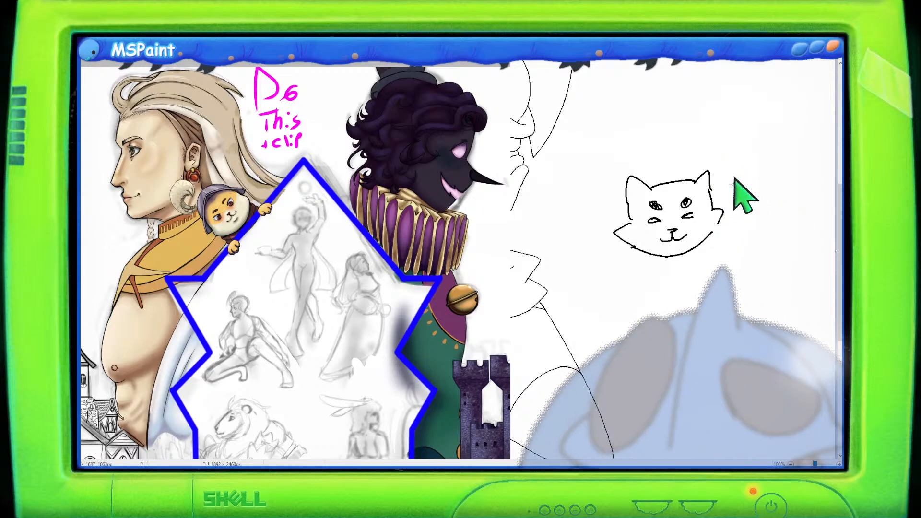
Step: Undo all strokes of the cat-face sketch and the pasting of the character artwork
{"action": "key", "text": "ctrl+z"}
{"action": "key", "text": "ctrl+z"}
{"action": "key", "text": "ctrl+z"}
{"action": "key", "text": "ctrl+z"}
{"action": "key", "text": "ctrl+z"}
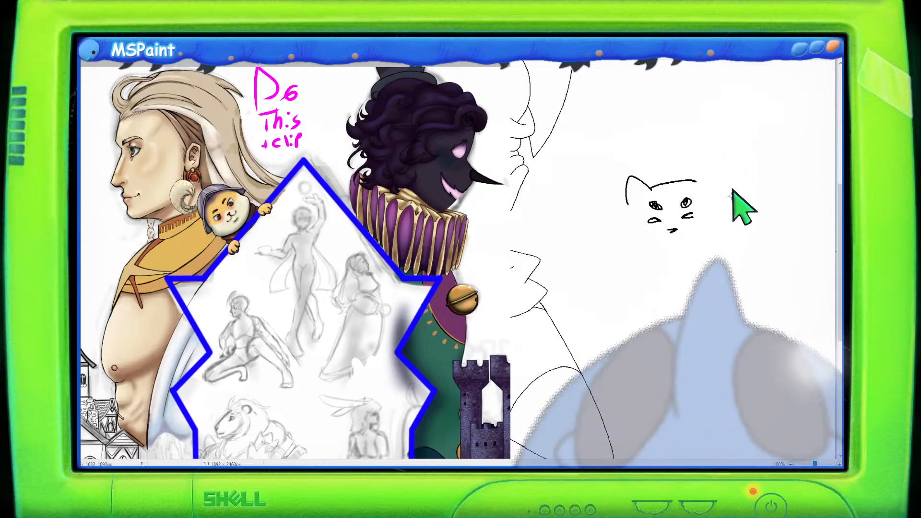
{"action": "key", "text": "ctrl+z"}
{"action": "key", "text": "ctrl+z"}
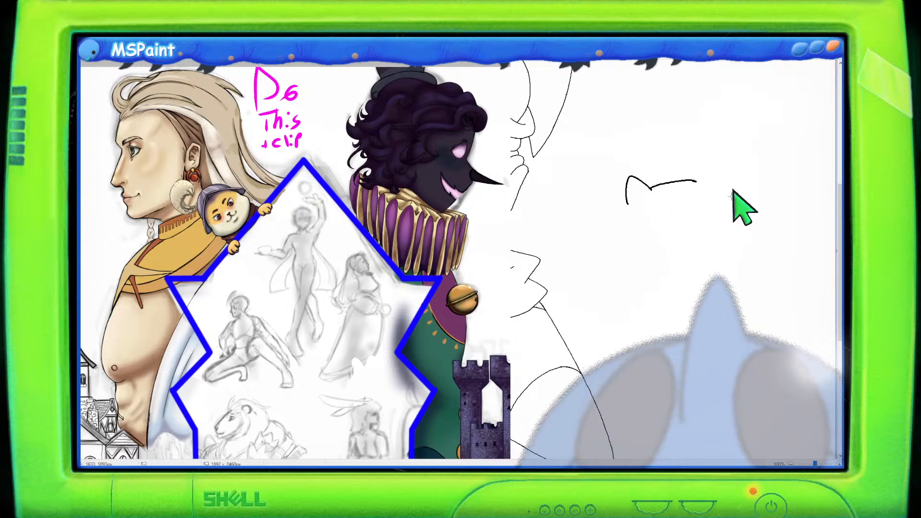
{"action": "key", "text": "ctrl+z"}
{"action": "key", "text": "ctrl+z"}
{"action": "key", "text": "ctrl+z"}
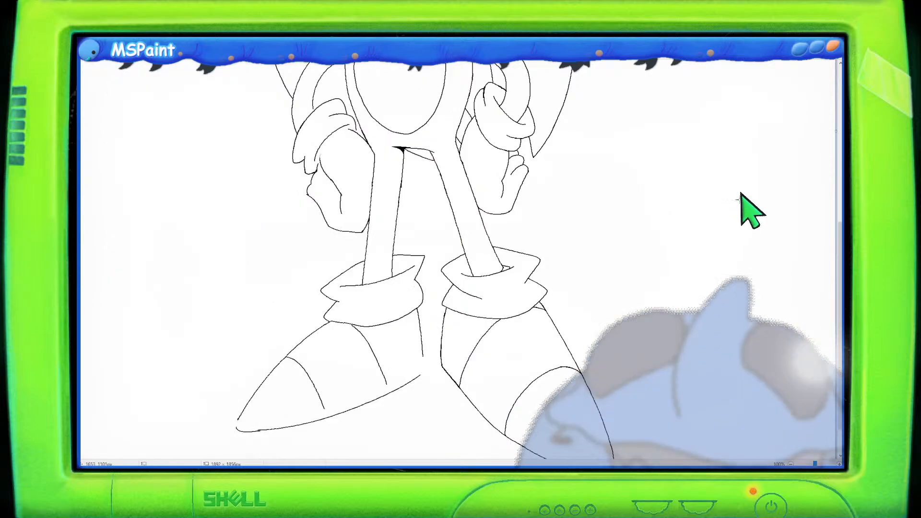
Step: Paste the character artwork over the Sonic drawing again and examine the figure in the cap up close
{"action": "scroll", "coordinate": [734, 224], "scroll_direction": "down", "scroll_amount": 1}
{"action": "scroll", "coordinate": [731, 263], "scroll_direction": "up", "scroll_amount": 8}
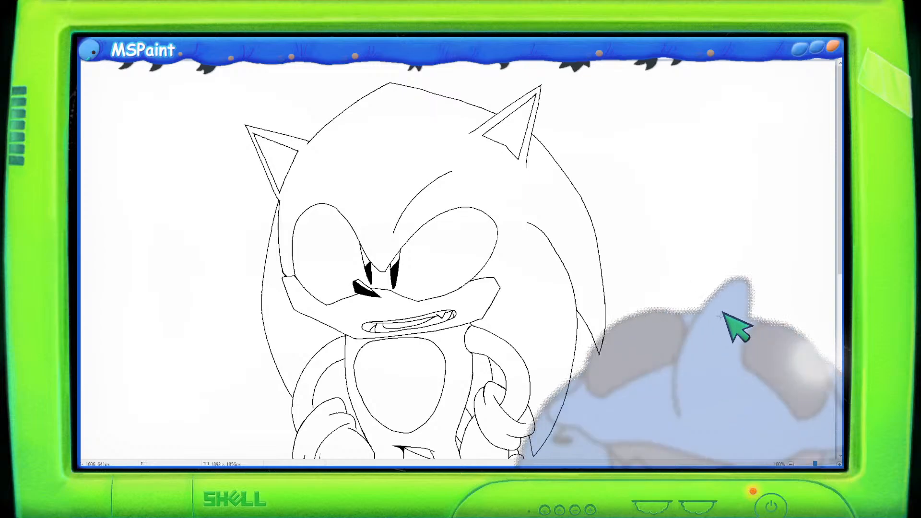
{"action": "key", "text": "ctrl+v"}
{"action": "scroll", "coordinate": [432, 329], "scroll_direction": "down", "scroll_amount": 5}
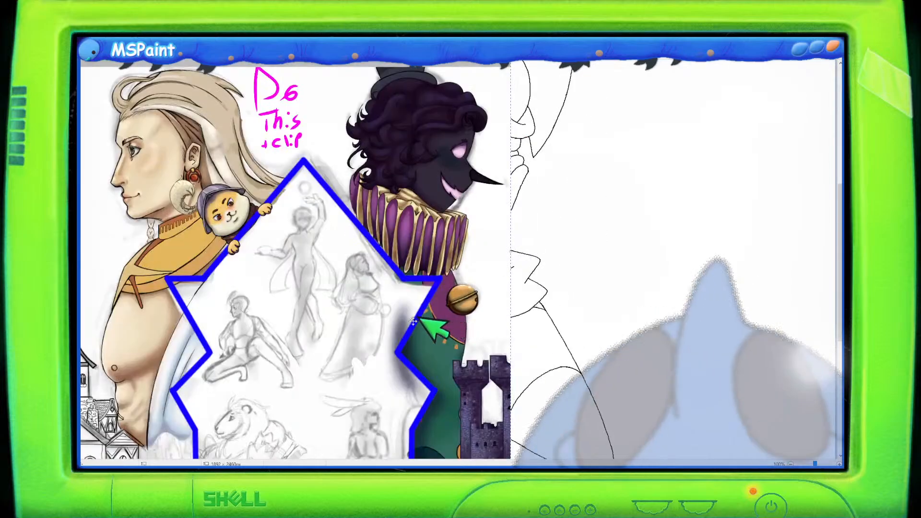
{"action": "scroll", "coordinate": [423, 316], "scroll_direction": "up", "scroll_amount": 4}
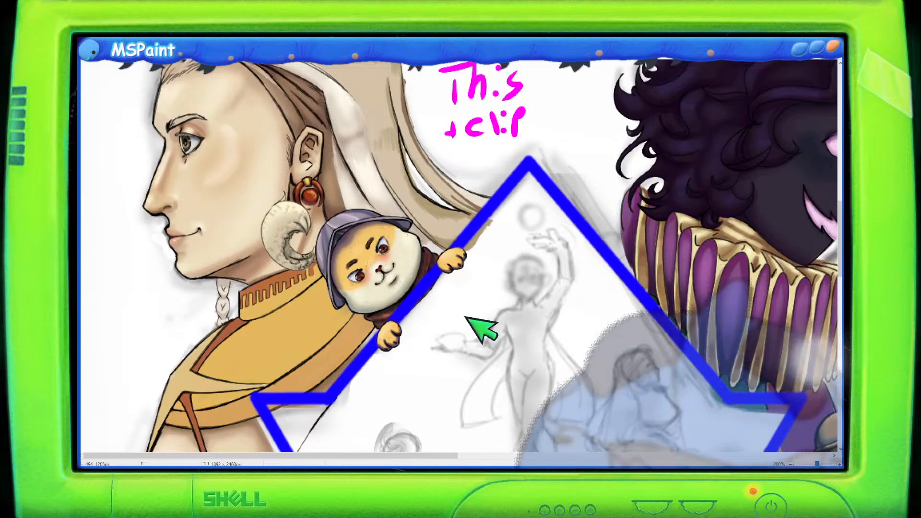
{"action": "scroll", "coordinate": [485, 324], "scroll_direction": "down", "scroll_amount": 2}
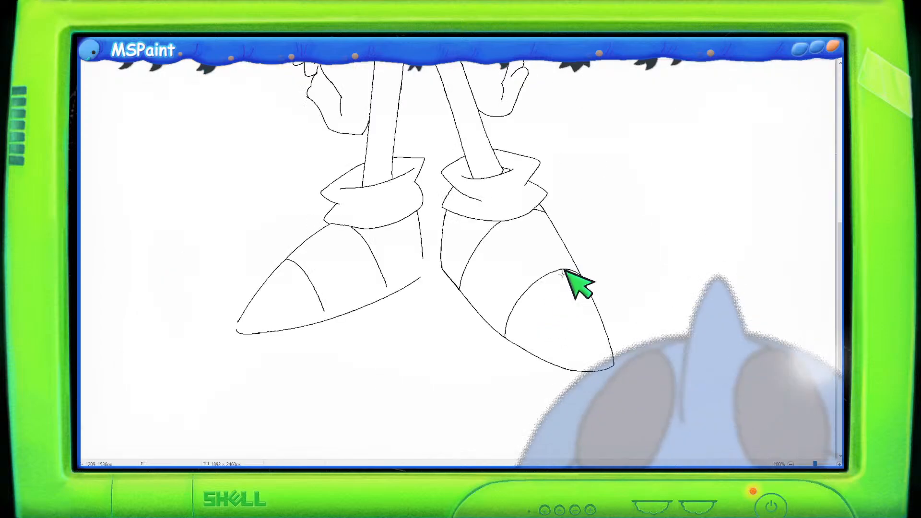
Step: Try a short curved stroke beside Sonic's head and undo it
{"action": "scroll", "coordinate": [564, 271], "scroll_direction": "up", "scroll_amount": 10}
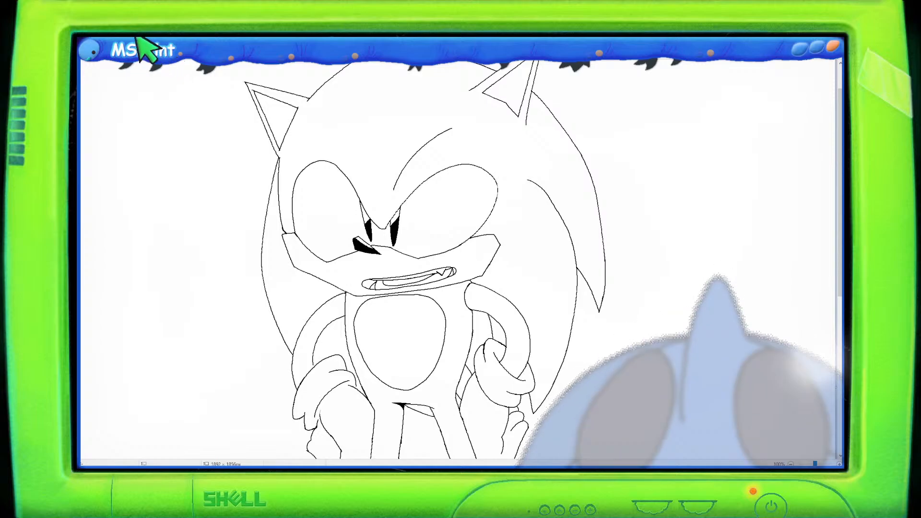
{"action": "left_click_drag", "start_coordinate": [238, 192], "coordinate": [267, 219]}
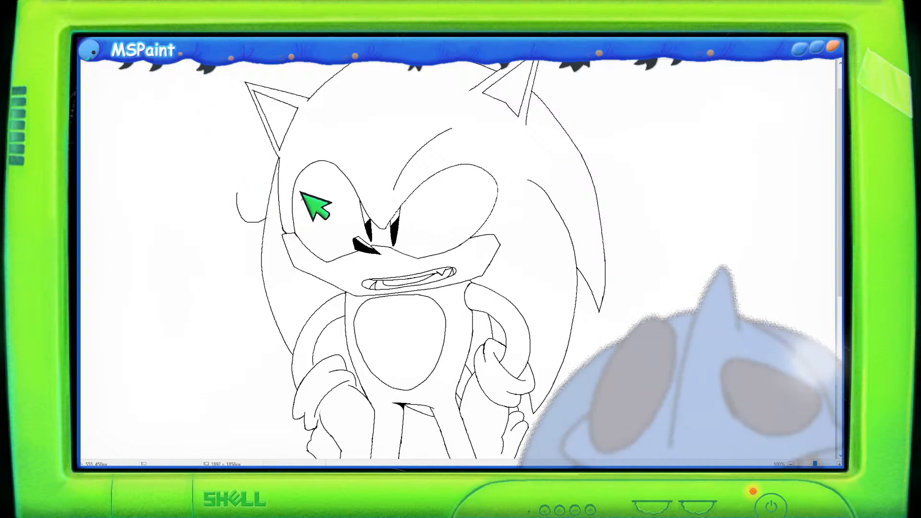
{"action": "key", "text": "ctrl+z"}
Step: Close the toe and heel gaps of the other shoe and extend both of its stripes to the sole line
{"action": "scroll", "coordinate": [661, 254], "scroll_direction": "up", "scroll_amount": 1}
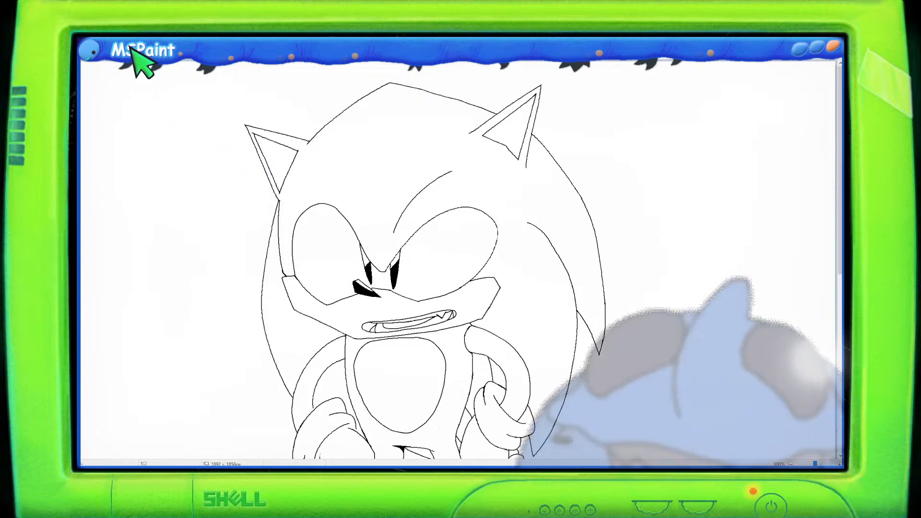
{"action": "scroll", "coordinate": [824, 211], "scroll_direction": "down", "scroll_amount": 4}
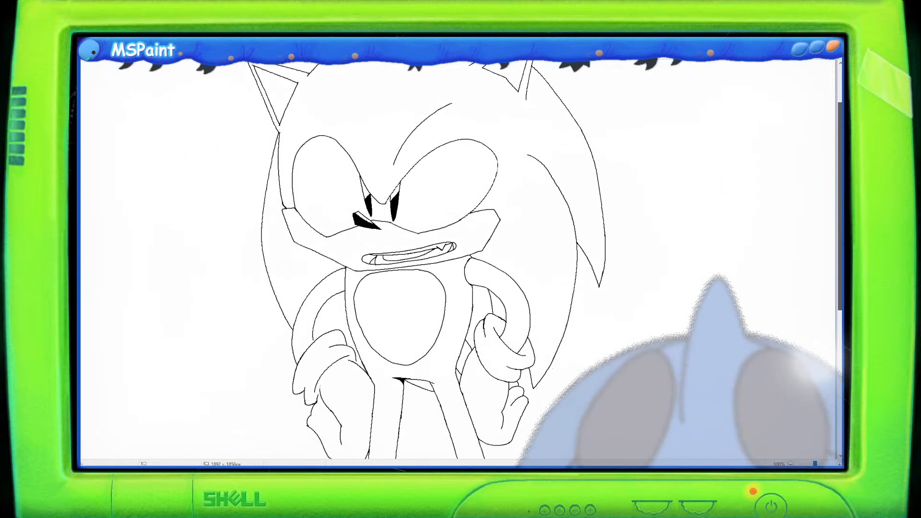
{"action": "scroll", "coordinate": [823, 211], "scroll_direction": "down", "scroll_amount": 3}
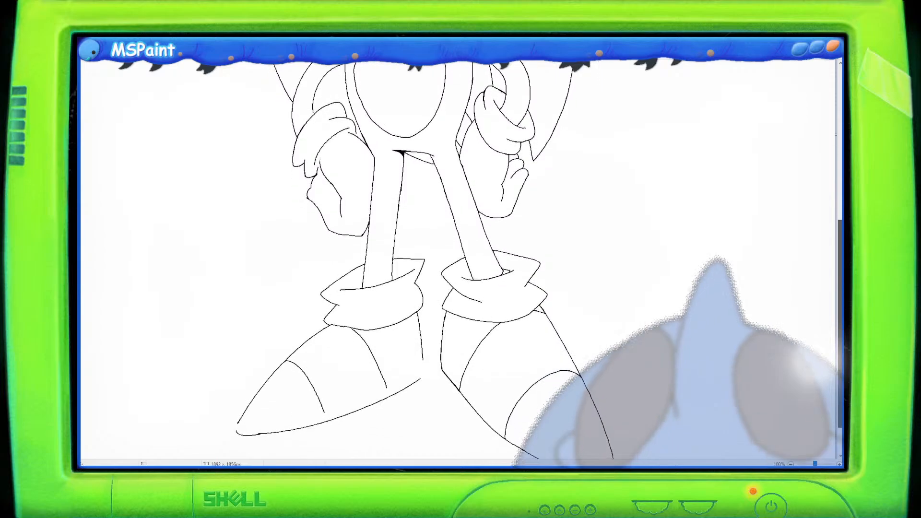
{"action": "scroll", "coordinate": [839, 396], "scroll_direction": "down", "scroll_amount": 1}
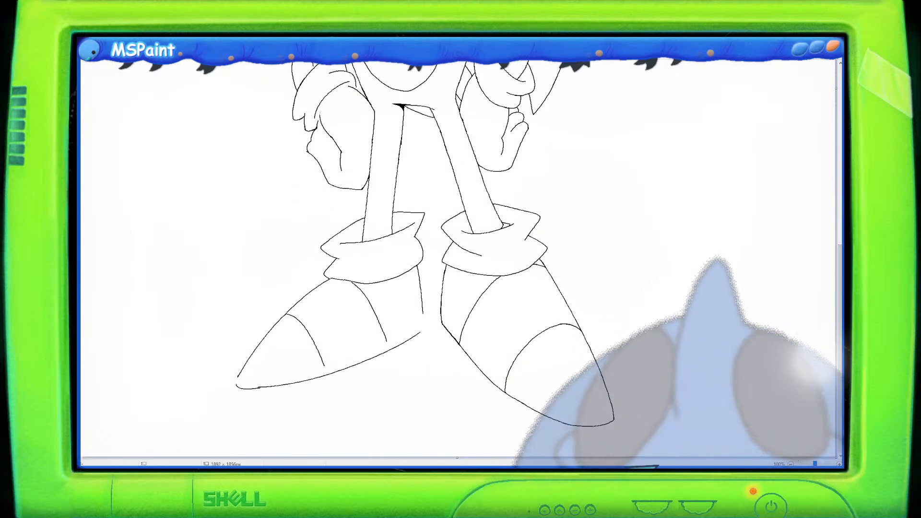
{"action": "scroll", "coordinate": [520, 391], "scroll_direction": "up", "scroll_amount": 1}
{"action": "scroll", "coordinate": [520, 392], "scroll_direction": "down", "scroll_amount": 7}
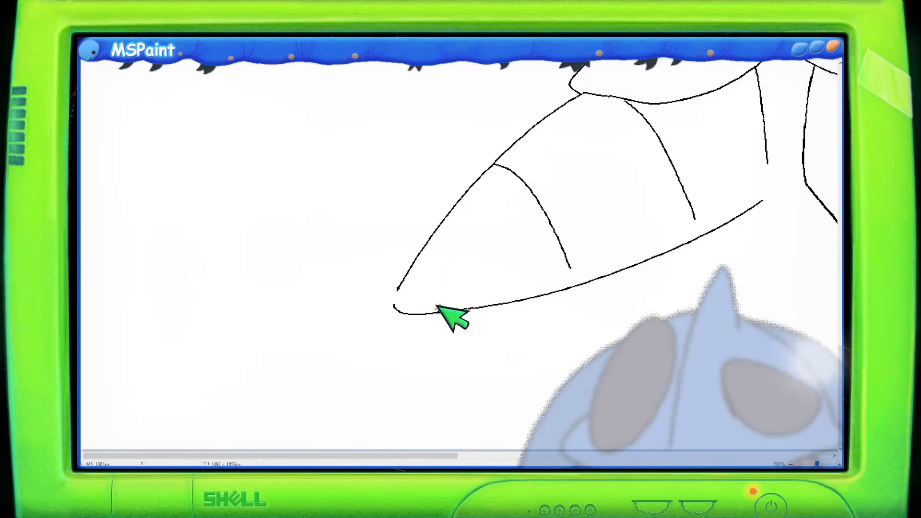
{"action": "left_click_drag", "start_coordinate": [435, 309], "coordinate": [455, 305]}
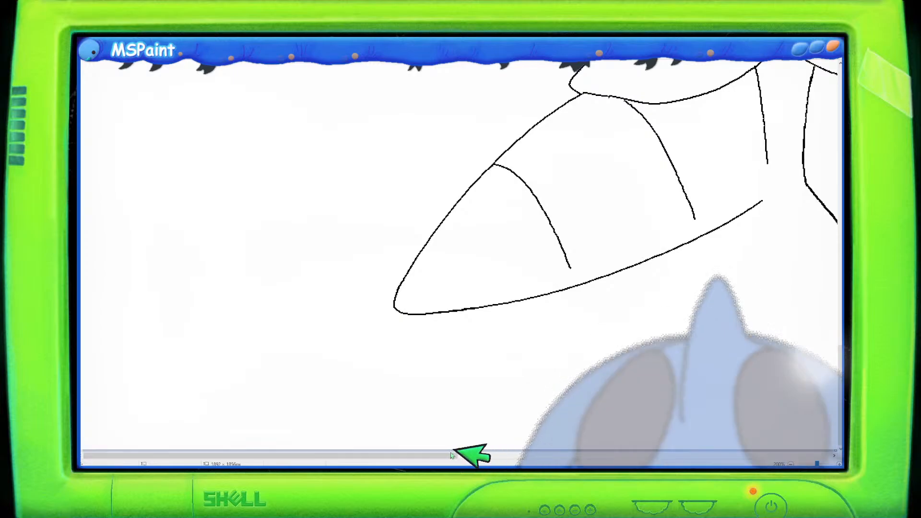
{"action": "left_click_drag", "start_coordinate": [453, 455], "coordinate": [559, 458]}
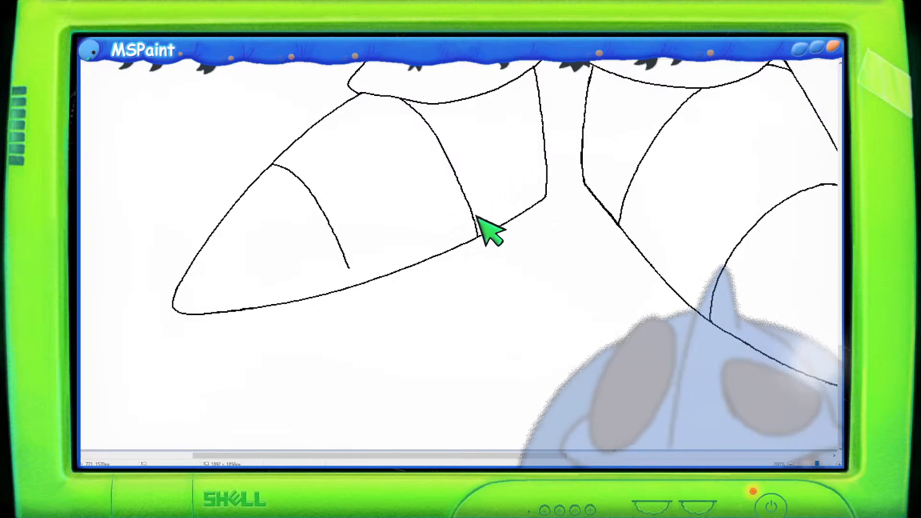
{"action": "left_click_drag", "start_coordinate": [349, 267], "coordinate": [354, 284]}
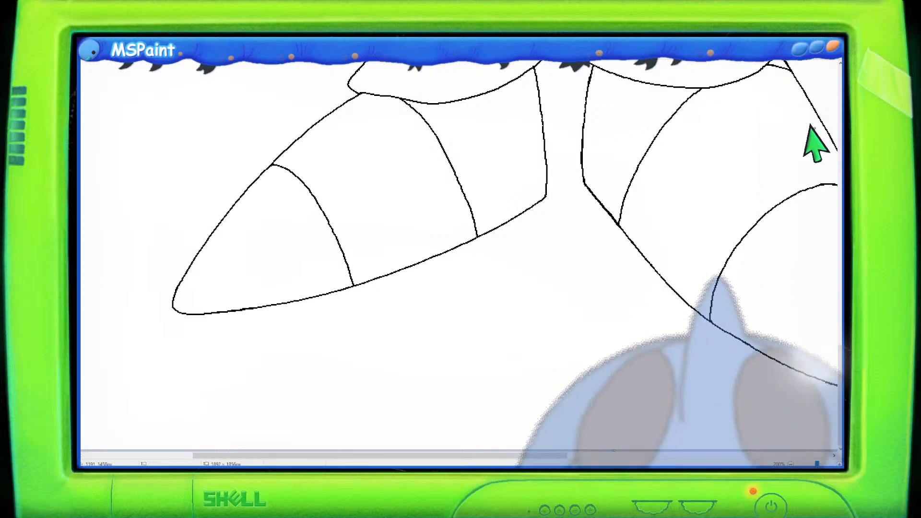
Step: Try a long pointed quill behind the head and an arrow pointing at the side of the face, undoing both
{"action": "scroll", "coordinate": [631, 245], "scroll_direction": "down", "scroll_amount": 1, "text": "ctrl"}
{"action": "scroll", "coordinate": [631, 246], "scroll_direction": "up", "scroll_amount": 10}
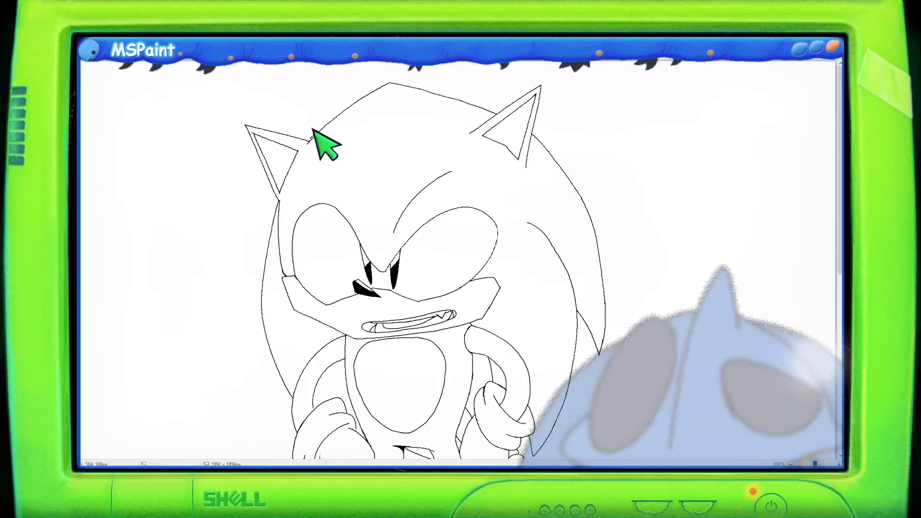
{"action": "mouse_move", "coordinate": [312, 128]}
{"action": "left_mouse_down"}
{"action": "mouse_move", "coordinate": [394, 73]}
{"action": "mouse_move", "coordinate": [589, 74]}
{"action": "mouse_move", "coordinate": [675, 91]}
{"action": "mouse_move", "coordinate": [582, 169]}
{"action": "left_mouse_up"}
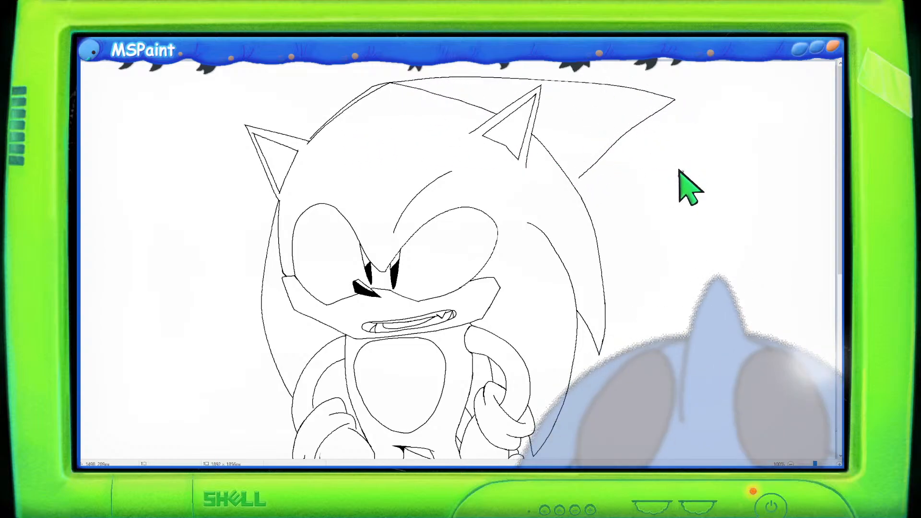
{"action": "key", "text": "ctrl+z"}
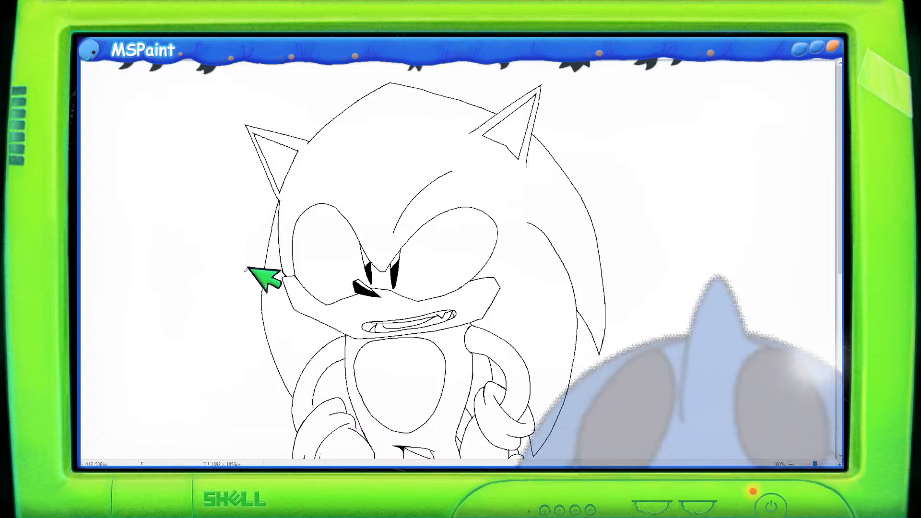
{"action": "mouse_move", "coordinate": [160, 246]}
{"action": "left_mouse_down"}
{"action": "mouse_move", "coordinate": [251, 294]}
{"action": "mouse_move", "coordinate": [257, 288]}
{"action": "mouse_move", "coordinate": [248, 287]}
{"action": "left_mouse_up"}
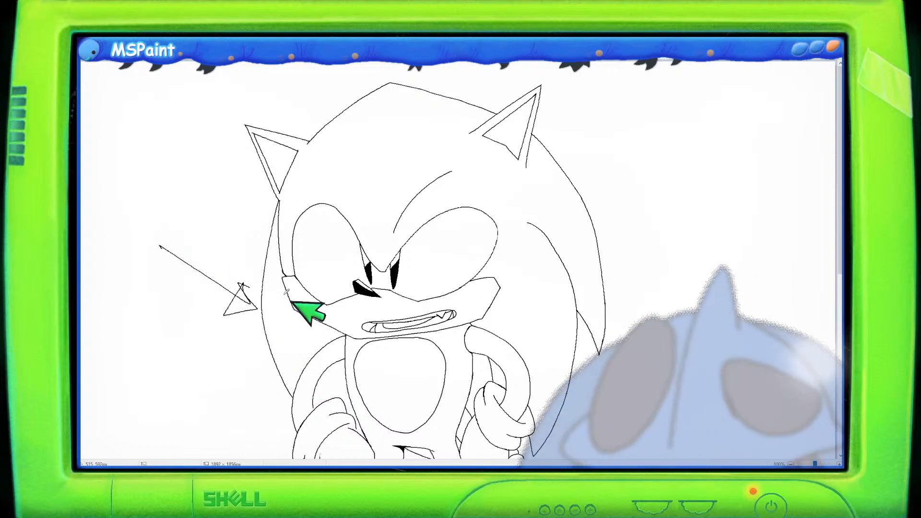
{"action": "key", "text": "ctrl+z"}
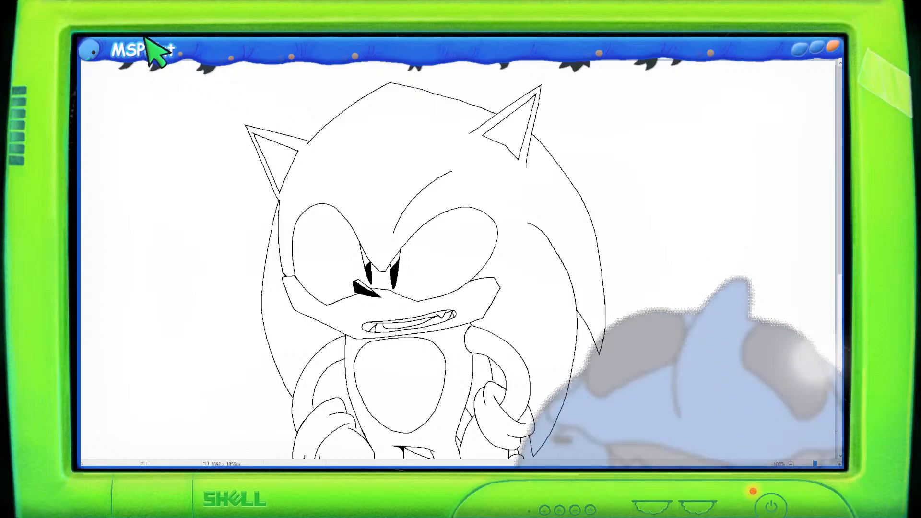
Step: Redraw the missing stretch of sole line between the two stripes of the right-hand shoe
{"action": "mouse_move", "coordinate": [840, 226]}
{"action": "left_mouse_down"}
{"action": "mouse_move", "coordinate": [841, 295]}
{"action": "mouse_move", "coordinate": [838, 278]}
{"action": "left_mouse_up"}
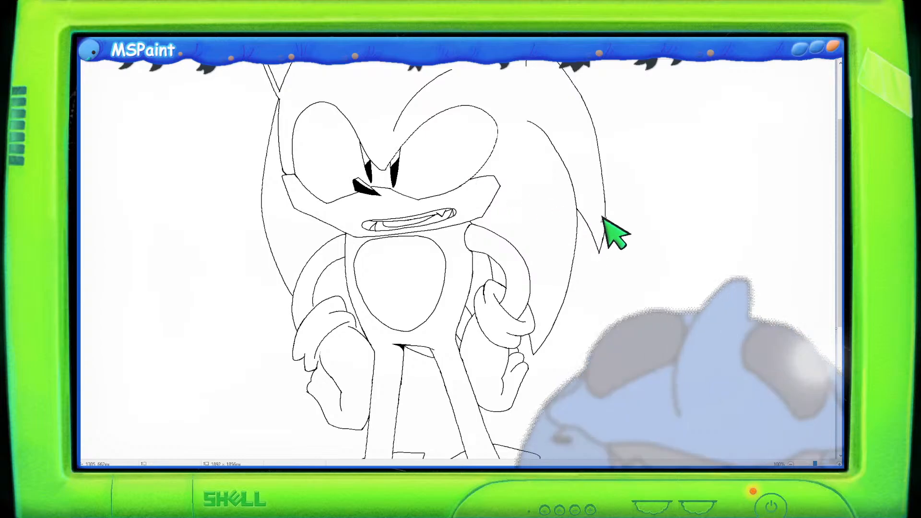
{"action": "left_click_drag", "start_coordinate": [841, 262], "coordinate": [843, 209]}
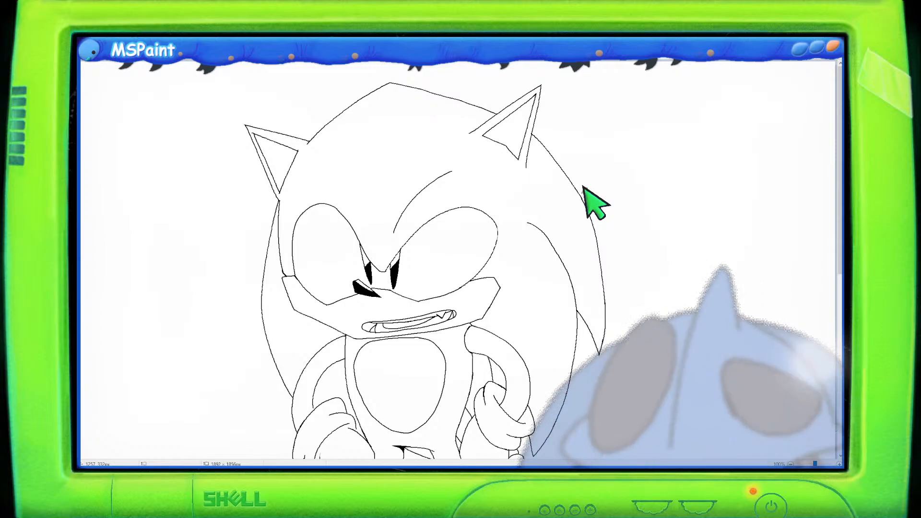
{"action": "left_click_drag", "start_coordinate": [840, 193], "coordinate": [835, 396]}
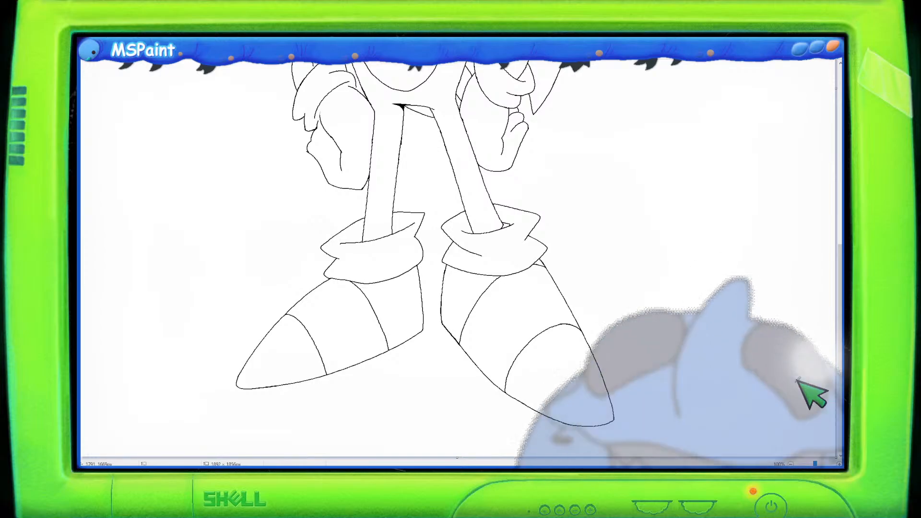
{"action": "scroll", "coordinate": [656, 317], "scroll_direction": "up", "scroll_amount": 2}
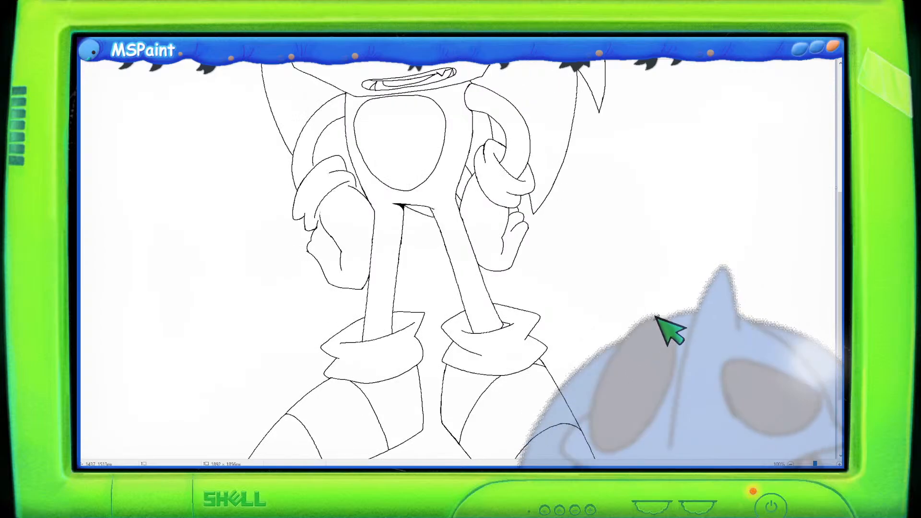
{"action": "scroll", "coordinate": [657, 317], "scroll_direction": "up", "scroll_amount": 1}
{"action": "scroll", "coordinate": [652, 318], "scroll_direction": "down", "scroll_amount": 7}
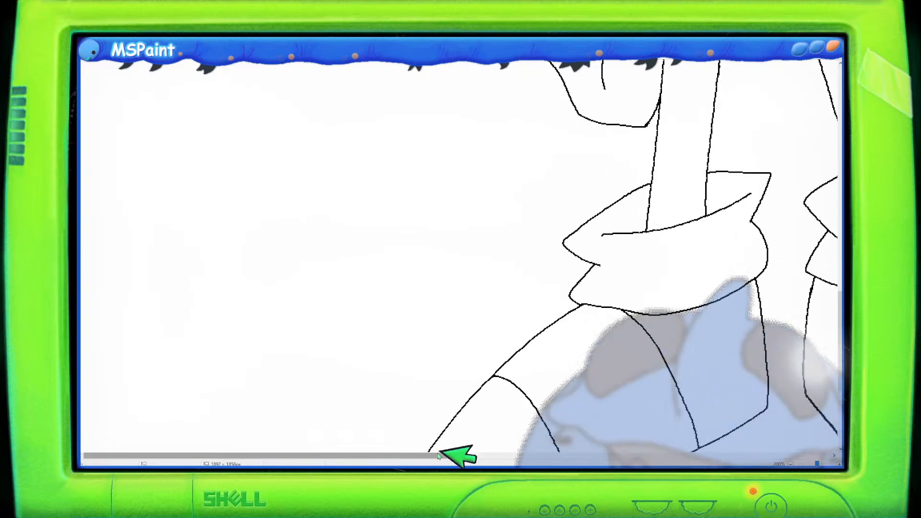
{"action": "left_click_drag", "start_coordinate": [452, 453], "coordinate": [638, 456]}
{"action": "scroll", "coordinate": [678, 376], "scroll_direction": "down", "scroll_amount": 3}
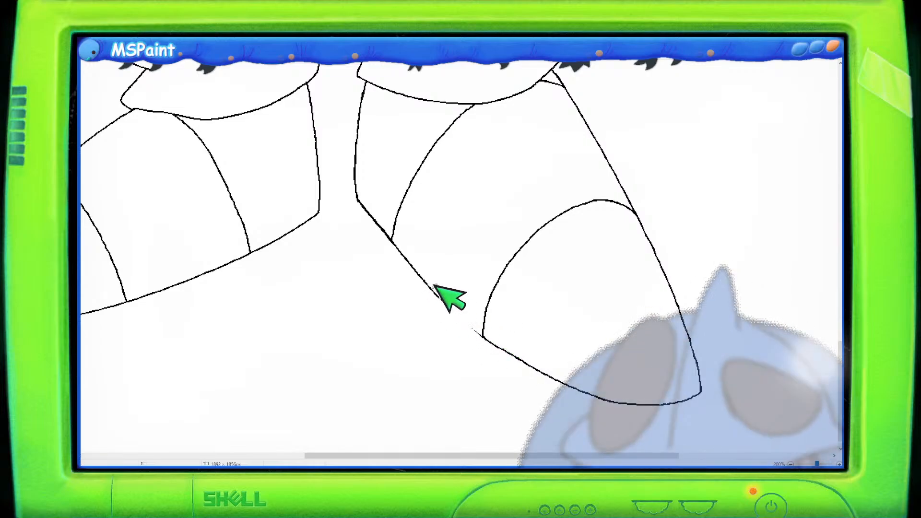
{"action": "left_click_drag", "start_coordinate": [435, 286], "coordinate": [482, 336]}
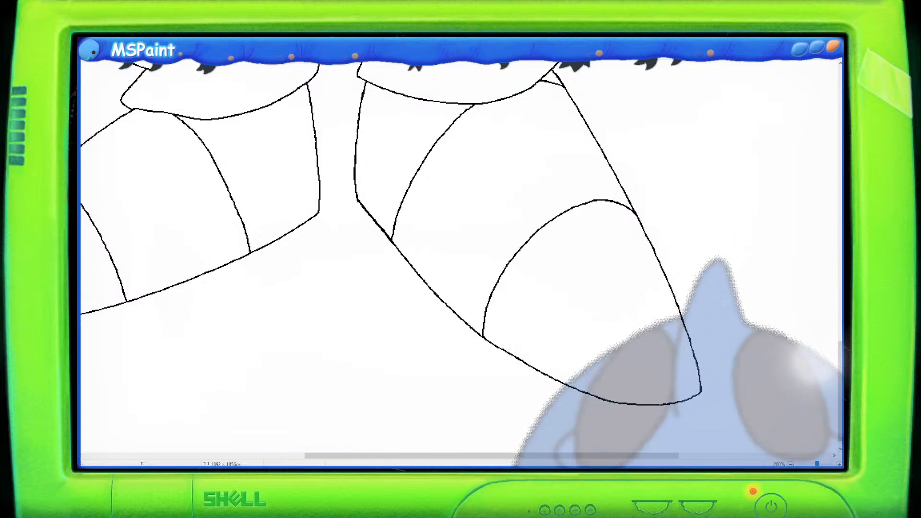
Step: Examine the outlines of the whole figure from the head down to the shoes, including the face up close
{"action": "scroll", "coordinate": [461, 259], "scroll_direction": "up", "scroll_amount": 10}
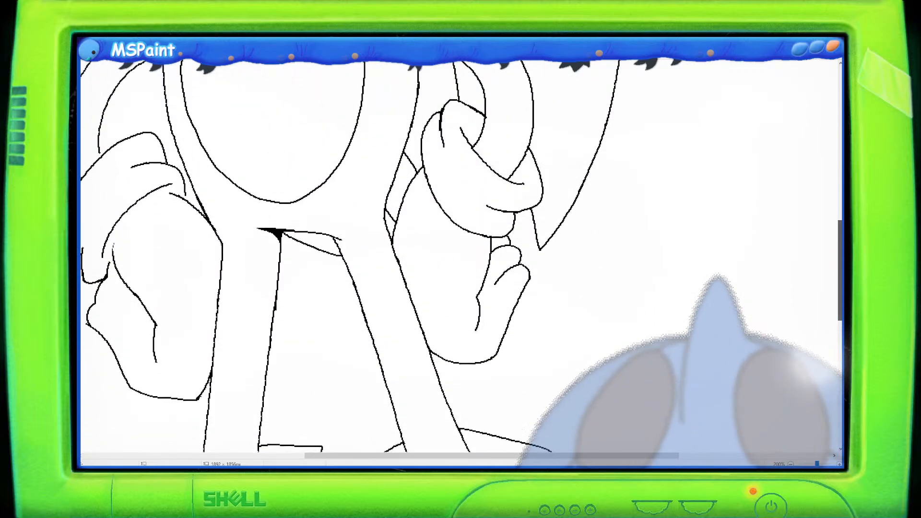
{"action": "scroll", "coordinate": [460, 259], "scroll_direction": "up", "scroll_amount": 8}
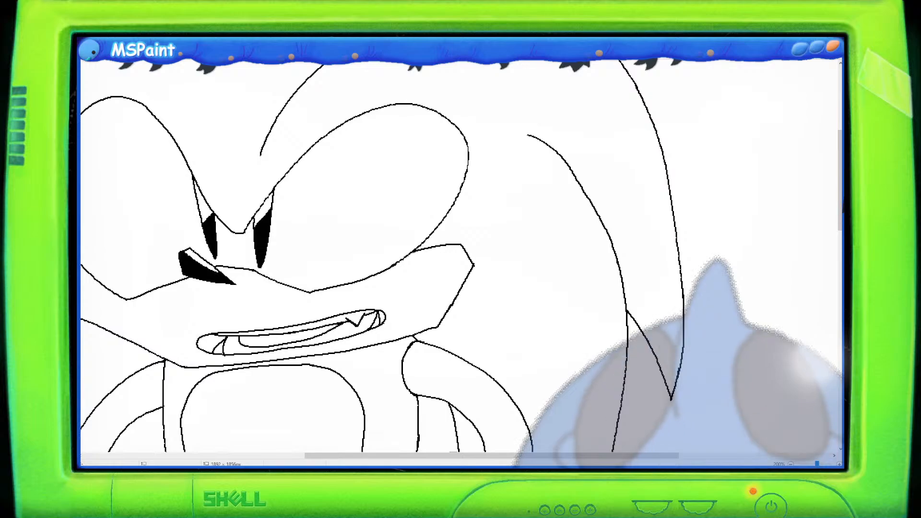
{"action": "scroll", "coordinate": [781, 246], "scroll_direction": "down", "scroll_amount": 1}
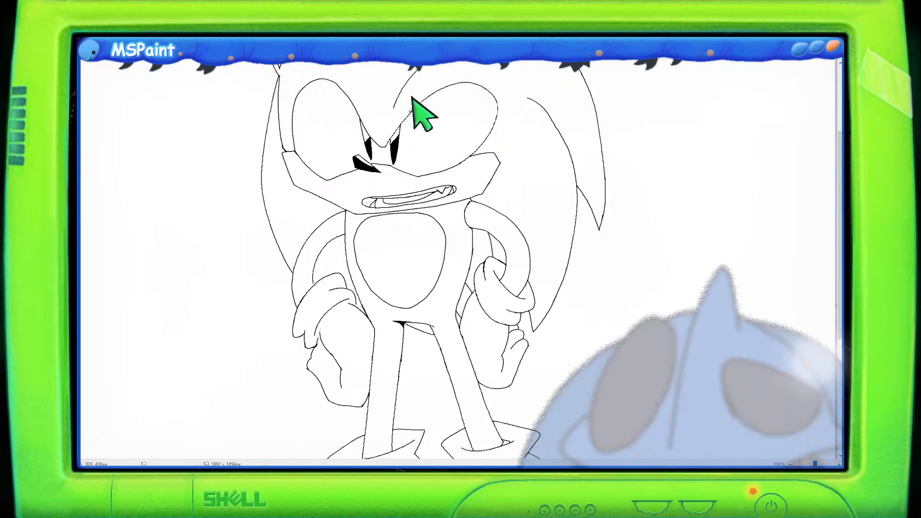
{"action": "scroll", "coordinate": [421, 113], "scroll_direction": "up", "scroll_amount": 5}
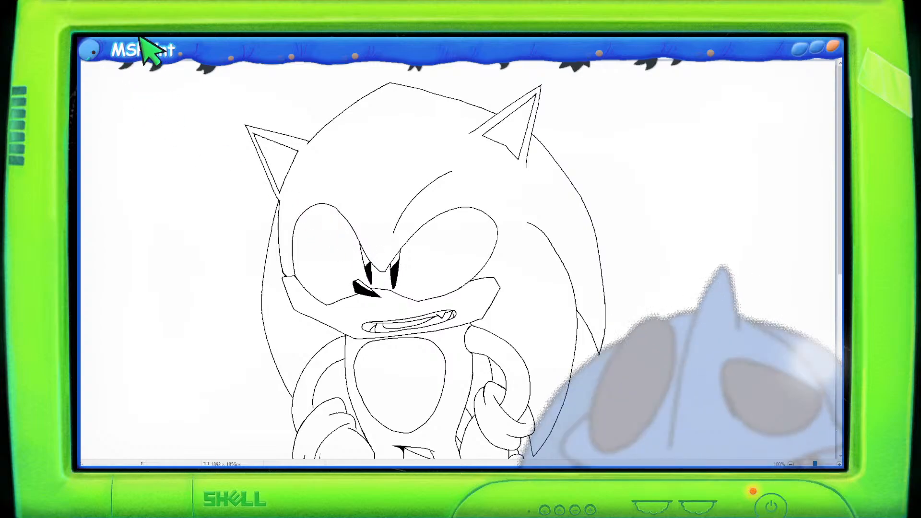
{"action": "scroll", "coordinate": [484, 261], "scroll_direction": "up", "scroll_amount": 1}
{"action": "scroll", "coordinate": [506, 290], "scroll_direction": "down", "scroll_amount": 3}
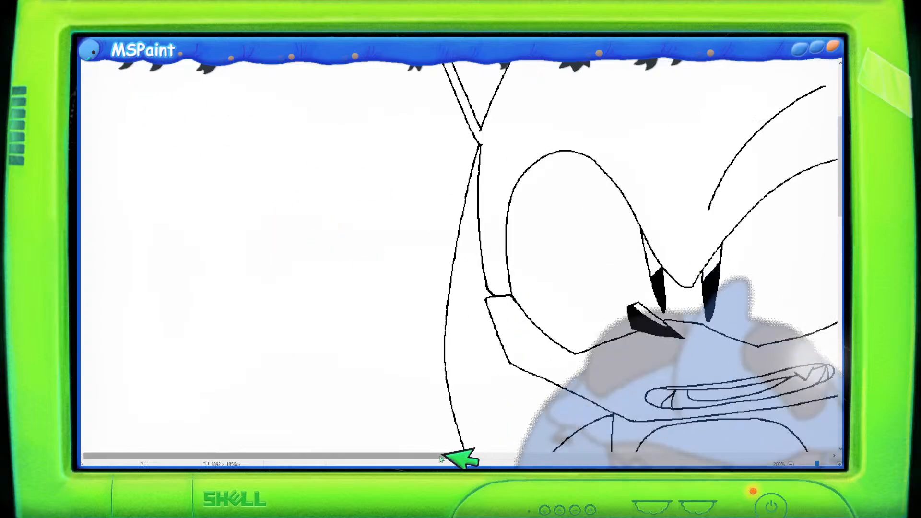
{"action": "left_click_drag", "start_coordinate": [442, 454], "coordinate": [571, 436]}
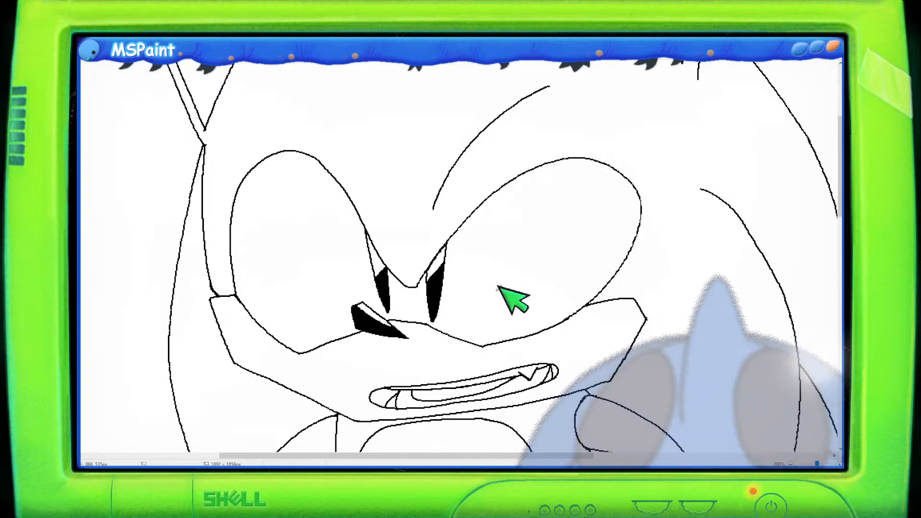
{"action": "scroll", "coordinate": [499, 289], "scroll_direction": "down", "scroll_amount": 1}
{"action": "scroll", "coordinate": [508, 289], "scroll_direction": "down", "scroll_amount": 5}
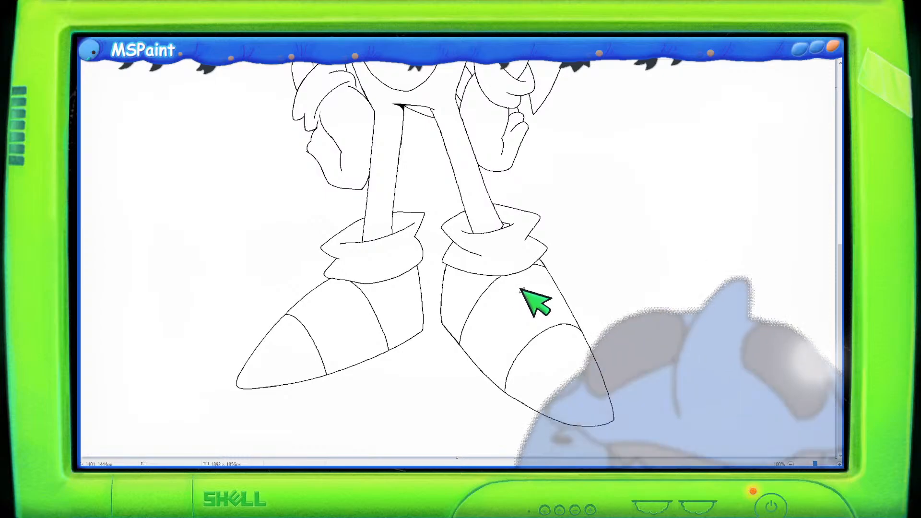
{"action": "scroll", "coordinate": [535, 282], "scroll_direction": "up", "scroll_amount": 2}
{"action": "scroll", "coordinate": [534, 282], "scroll_direction": "up", "scroll_amount": 5}
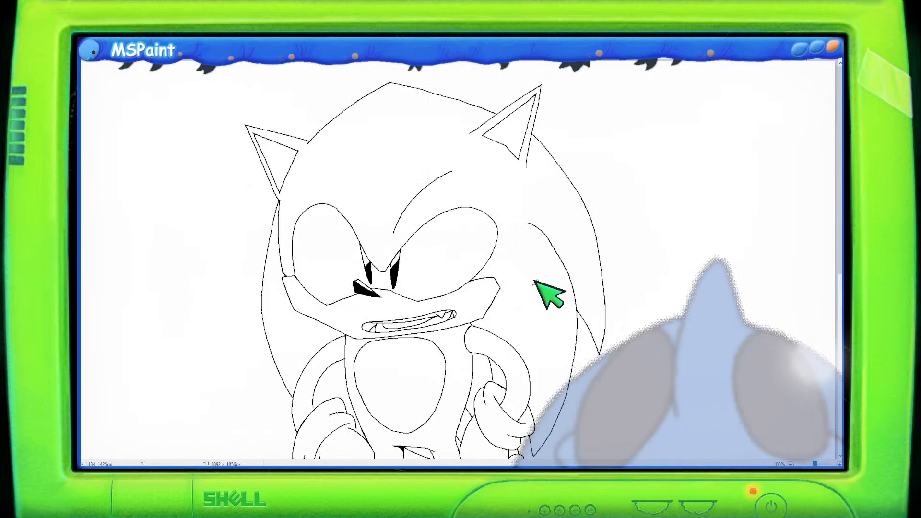
{"action": "scroll", "coordinate": [583, 235], "scroll_direction": "down", "scroll_amount": 4}
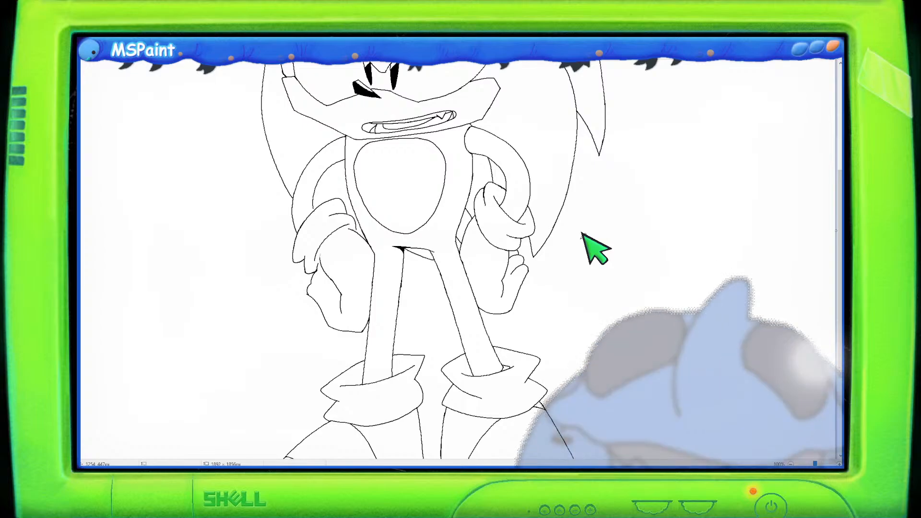
{"action": "scroll", "coordinate": [647, 259], "scroll_direction": "up", "scroll_amount": 4}
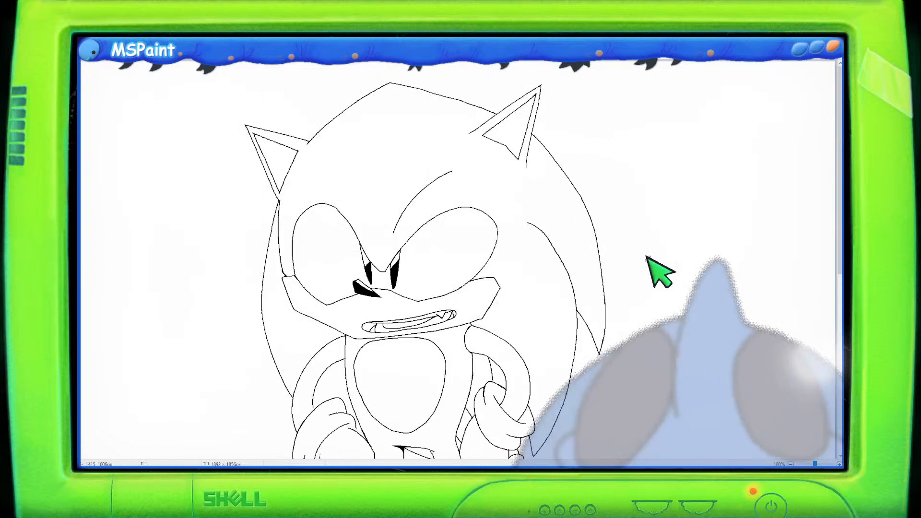
{"action": "scroll", "coordinate": [646, 257], "scroll_direction": "down", "scroll_amount": 6}
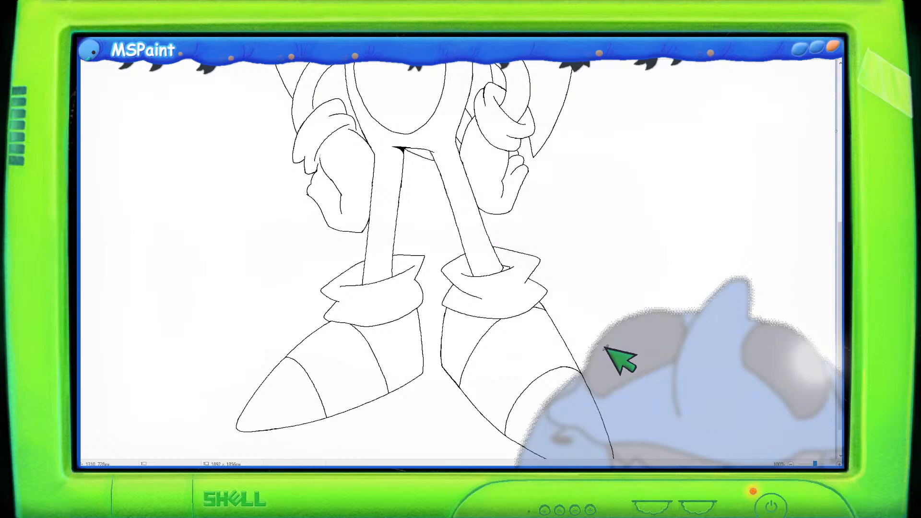
{"action": "scroll", "coordinate": [605, 347], "scroll_direction": "up", "scroll_amount": 2}
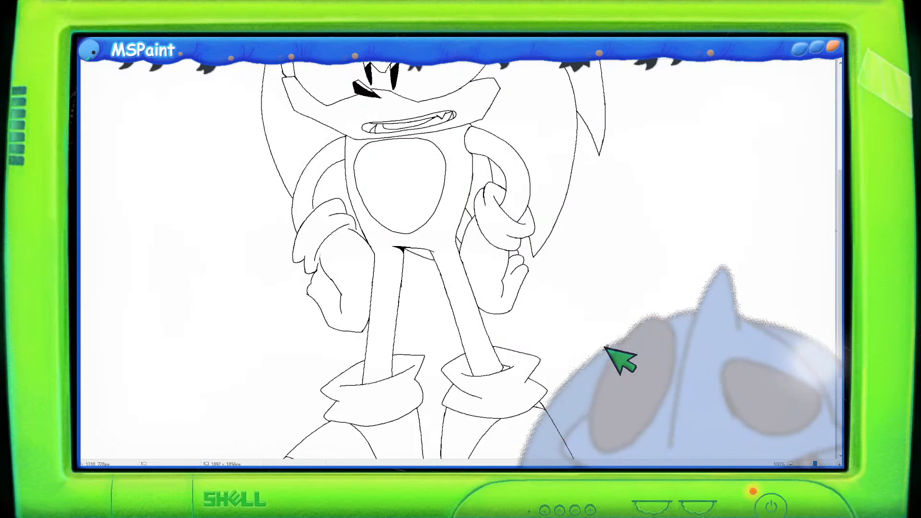
{"action": "scroll", "coordinate": [618, 359], "scroll_direction": "up", "scroll_amount": 4}
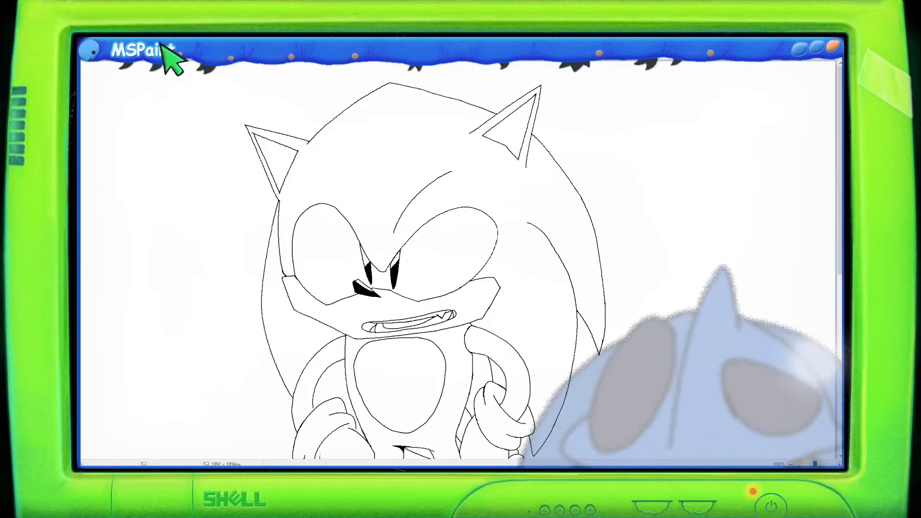
Step: Fill the head and quills, the torso with both legs, and the small area between the legs with deep blue
{"action": "left_click", "coordinate": [411, 185]}
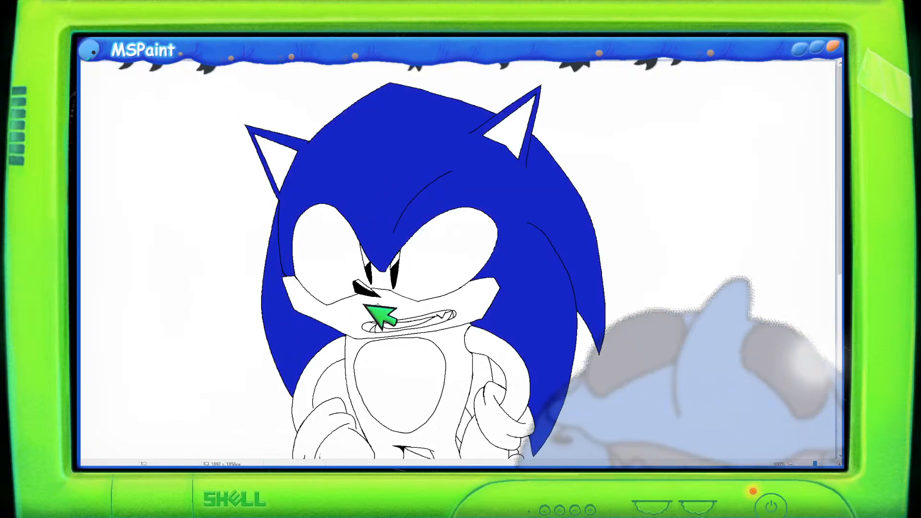
{"action": "scroll", "coordinate": [402, 299], "scroll_direction": "down", "scroll_amount": 4}
{"action": "left_click", "coordinate": [446, 238]}
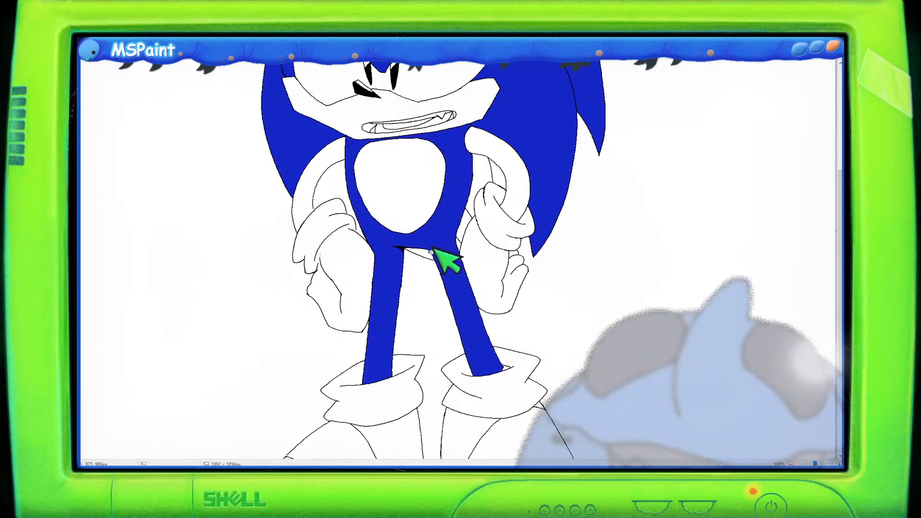
{"action": "left_click", "coordinate": [431, 252]}
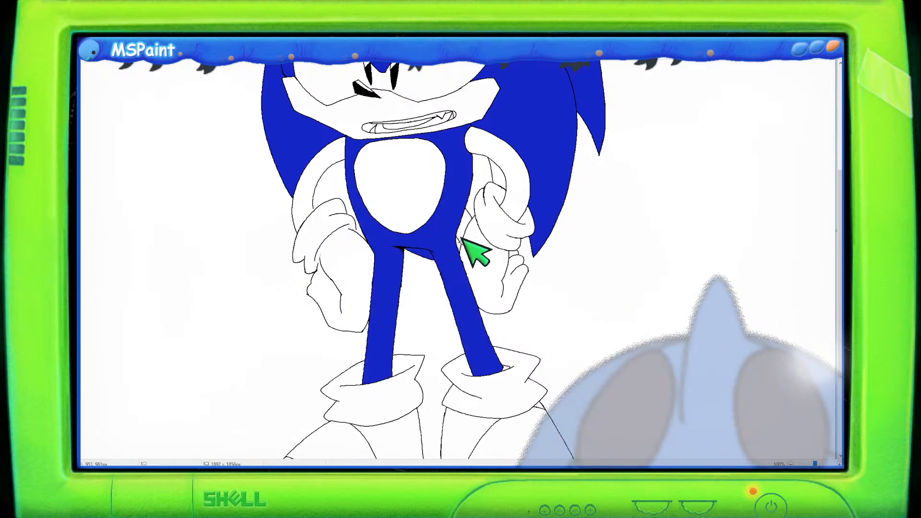
Step: Mix a custom light beige fill colour with red 238, green 220 and blue 185
{"action": "scroll", "coordinate": [477, 211], "scroll_direction": "up", "scroll_amount": 4}
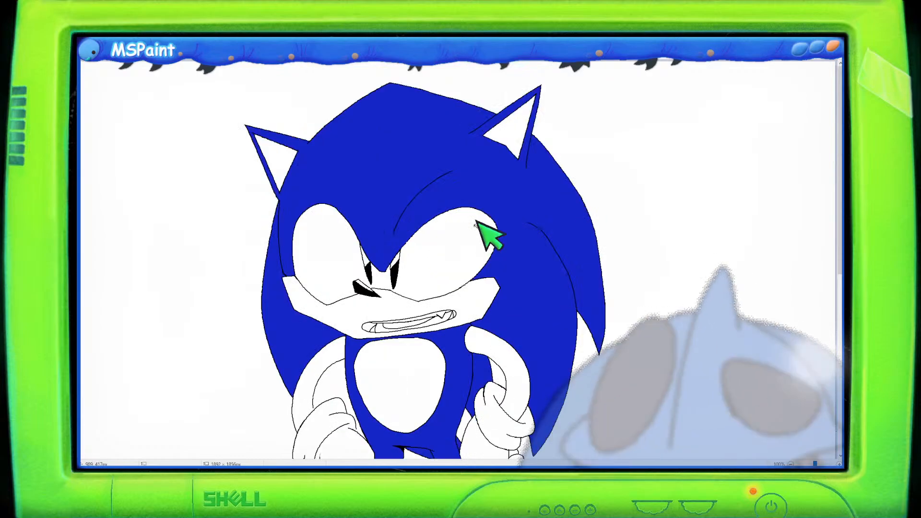
{"action": "scroll", "coordinate": [484, 226], "scroll_direction": "down", "scroll_amount": 2}
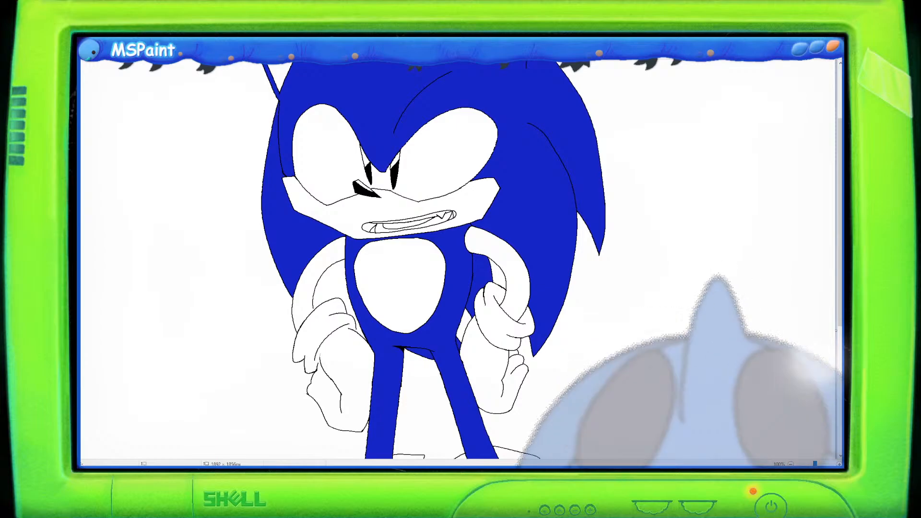
{"action": "scroll", "coordinate": [499, 225], "scroll_direction": "up", "scroll_amount": 3}
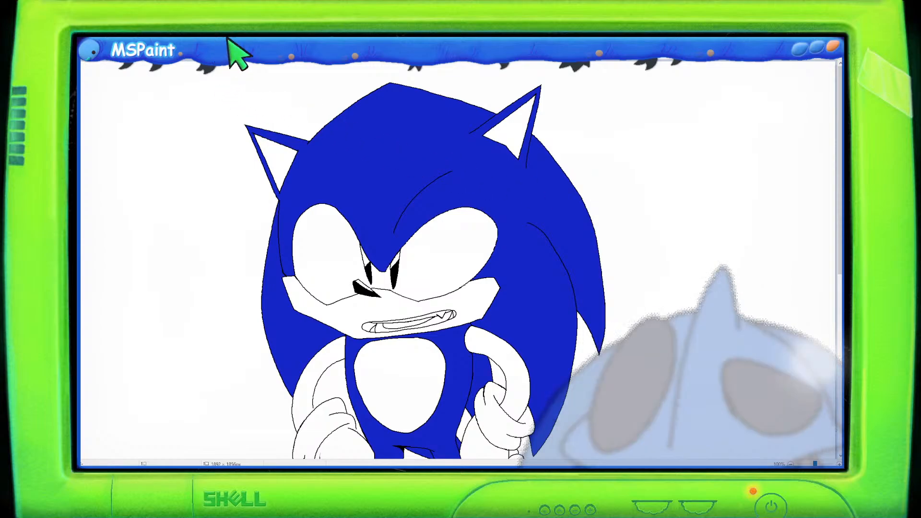
{"action": "left_click", "coordinate": [737, 109]}
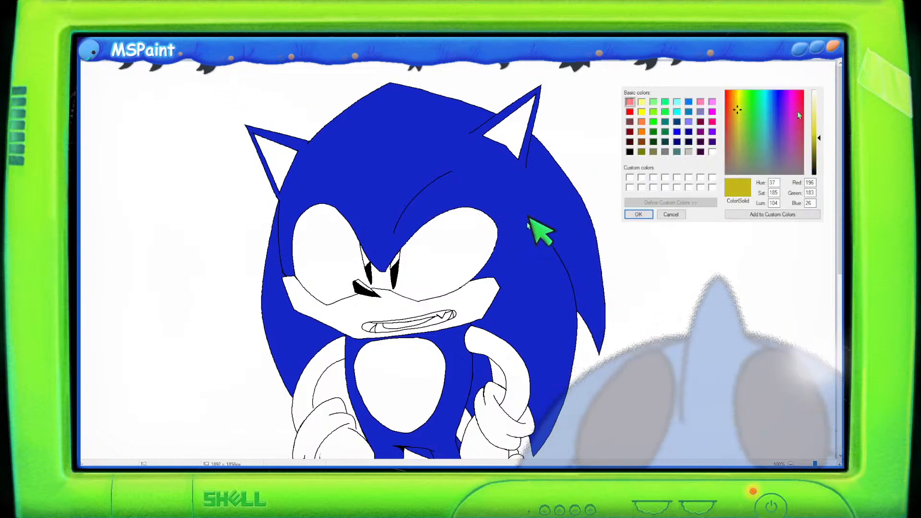
{"action": "left_click", "coordinate": [816, 105]}
{"action": "left_click", "coordinate": [736, 126]}
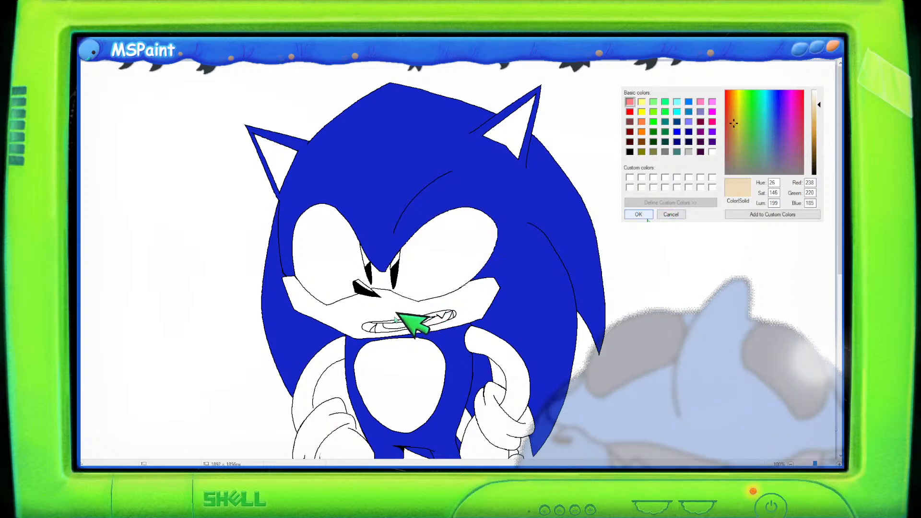
{"action": "key", "text": "Return"}
Step: Fill the muzzle, the belly patch and the right-hand arm with the light beige
{"action": "left_click", "coordinate": [373, 311]}
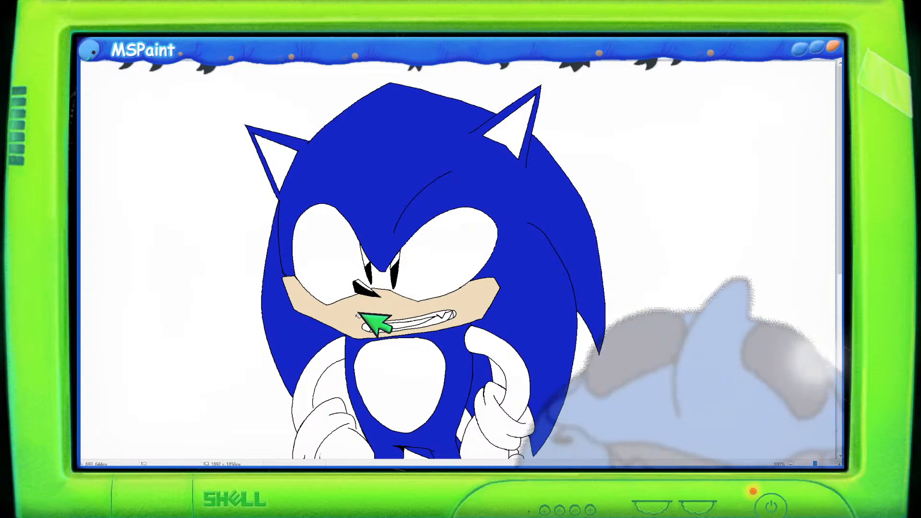
{"action": "scroll", "coordinate": [360, 331], "scroll_direction": "down", "scroll_amount": 3}
{"action": "left_click", "coordinate": [405, 276]}
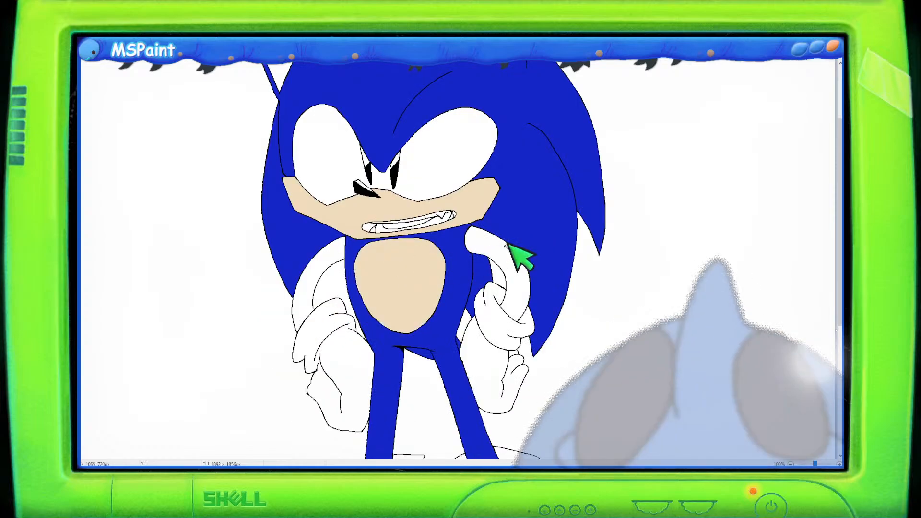
{"action": "left_click", "coordinate": [510, 250]}
{"action": "scroll", "coordinate": [548, 331], "scroll_direction": "up", "scroll_amount": 1}
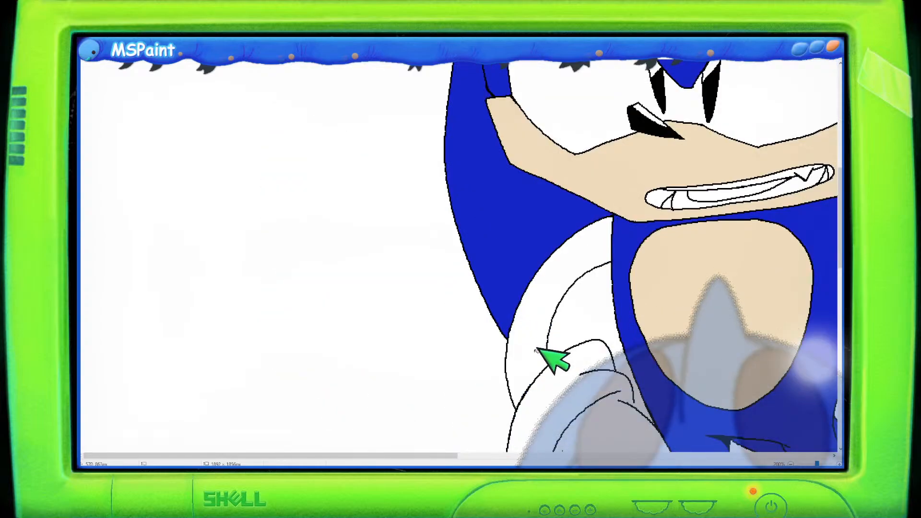
{"action": "left_click_drag", "start_coordinate": [421, 456], "coordinate": [500, 456]}
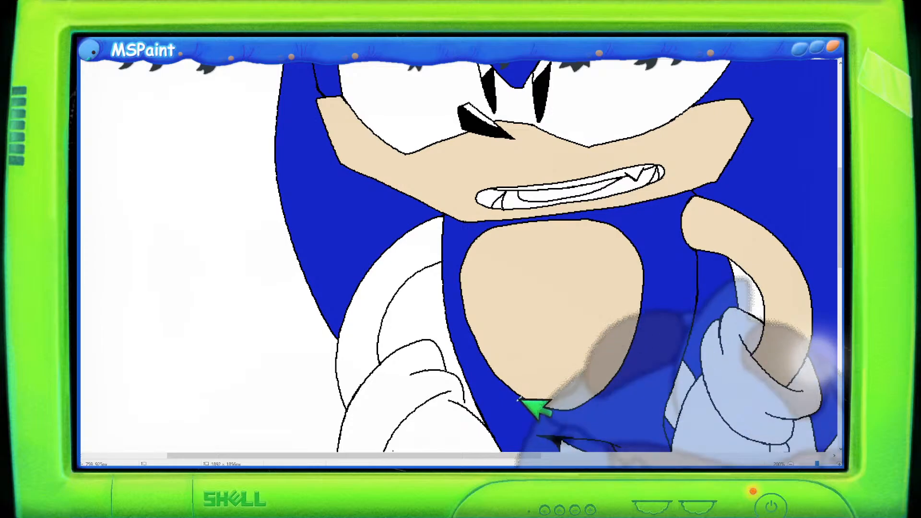
{"action": "left_click_drag", "start_coordinate": [532, 455], "coordinate": [539, 454]}
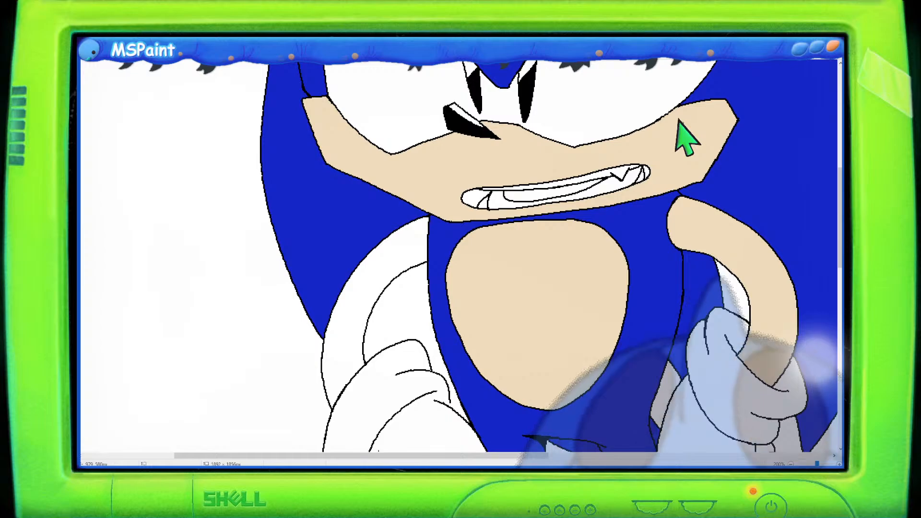
{"action": "scroll", "coordinate": [677, 121], "scroll_direction": "up", "scroll_amount": 4}
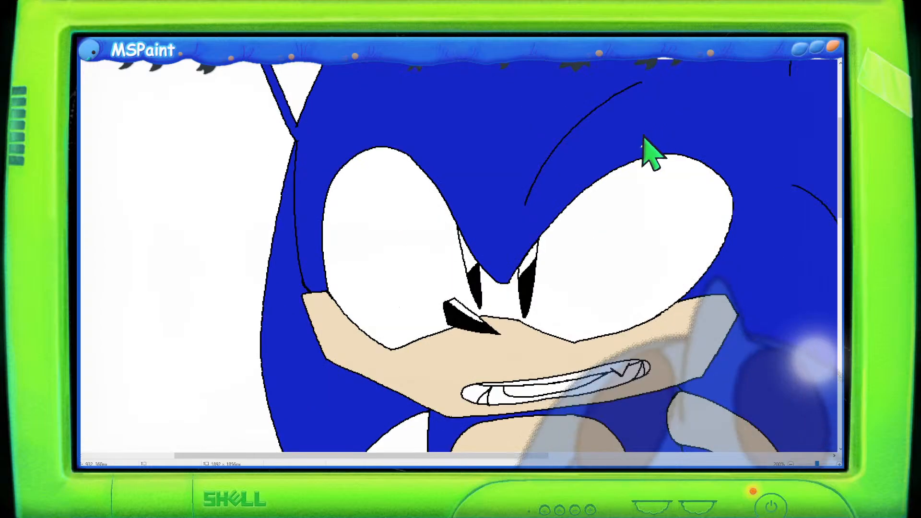
{"action": "scroll", "coordinate": [621, 192], "scroll_direction": "down", "scroll_amount": 1}
{"action": "scroll", "coordinate": [621, 192], "scroll_direction": "up", "scroll_amount": 1}
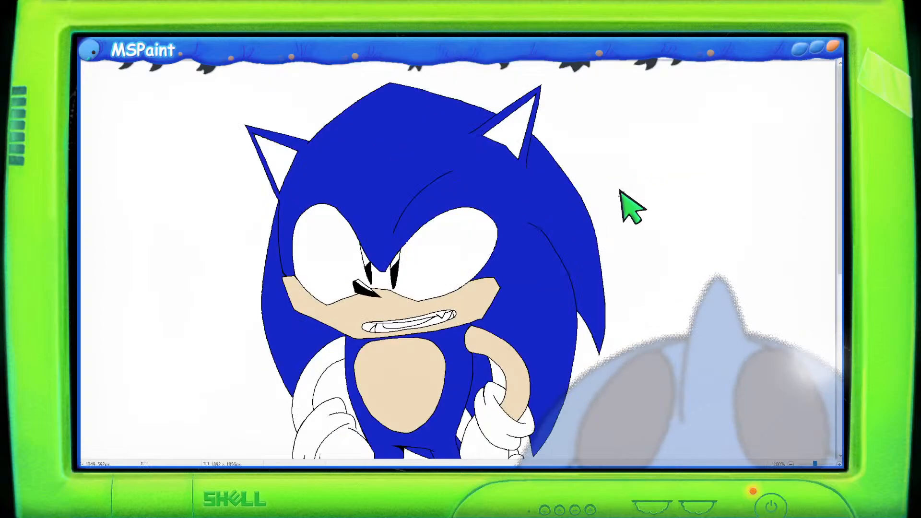
Step: Fill the left-hand arm with the light beige to match the other arm
{"action": "scroll", "coordinate": [621, 192], "scroll_direction": "down", "scroll_amount": 1}
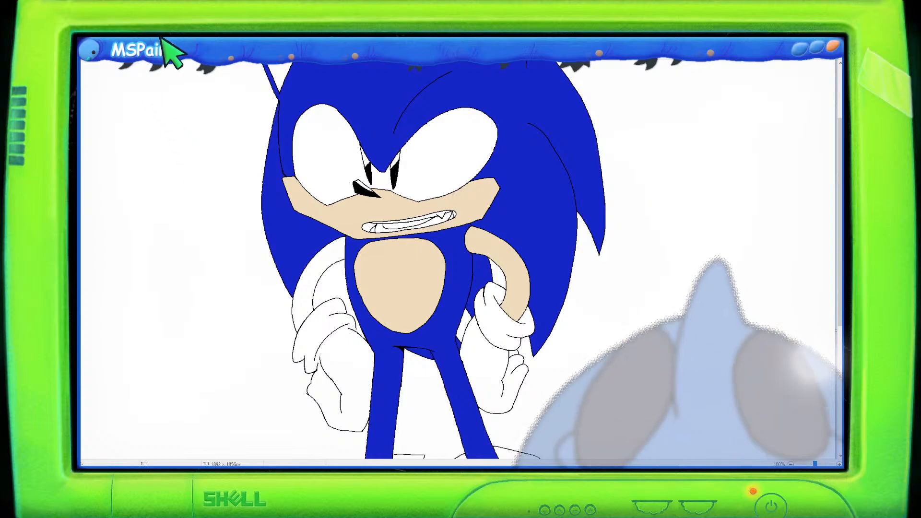
{"action": "left_click", "coordinate": [331, 254]}
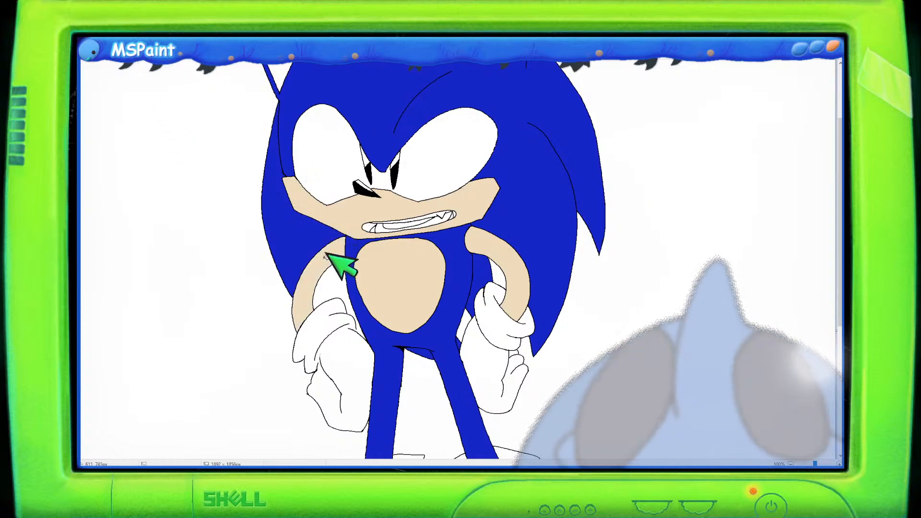
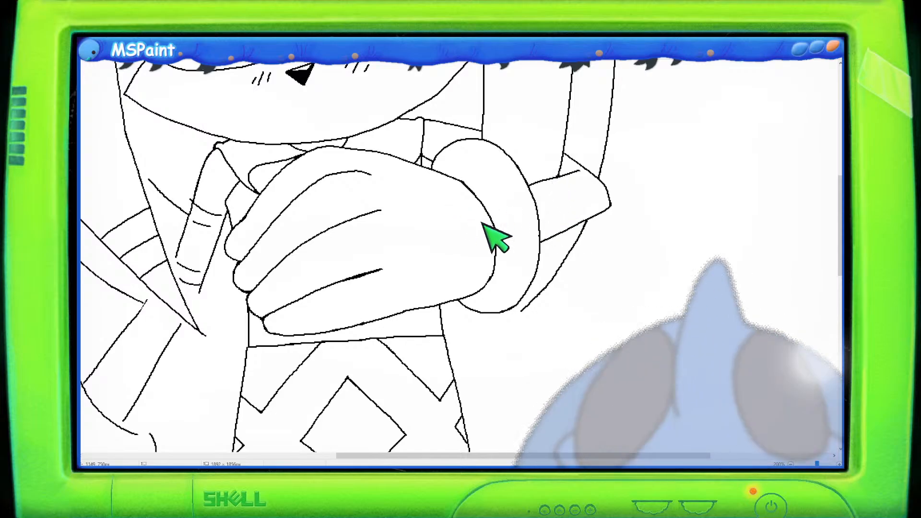
Step: Redraw the slanted outer sole edge of the left-hand shoe as one clean line, undoing the strokes that miss
{"action": "scroll", "coordinate": [473, 219], "scroll_direction": "down", "scroll_amount": 6}
{"action": "scroll", "coordinate": [533, 252], "scroll_direction": "down", "scroll_amount": 6}
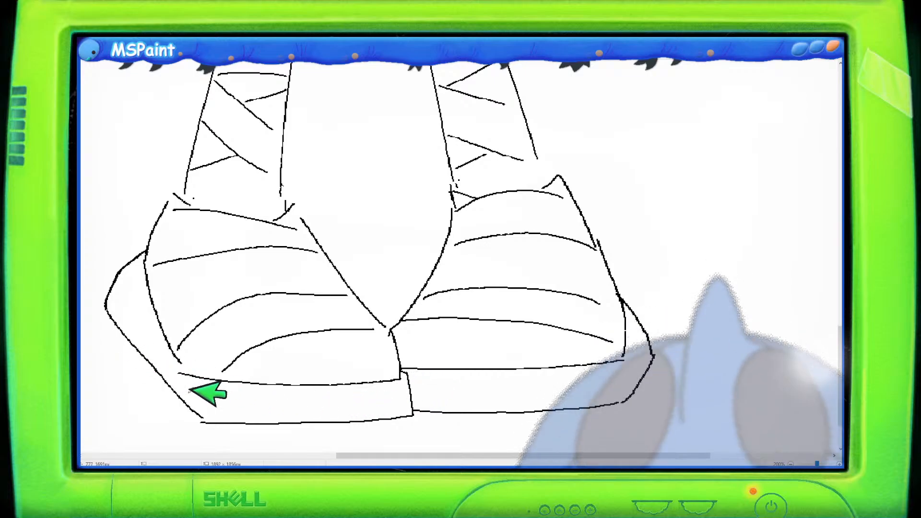
{"action": "left_click_drag", "start_coordinate": [405, 456], "coordinate": [318, 453]}
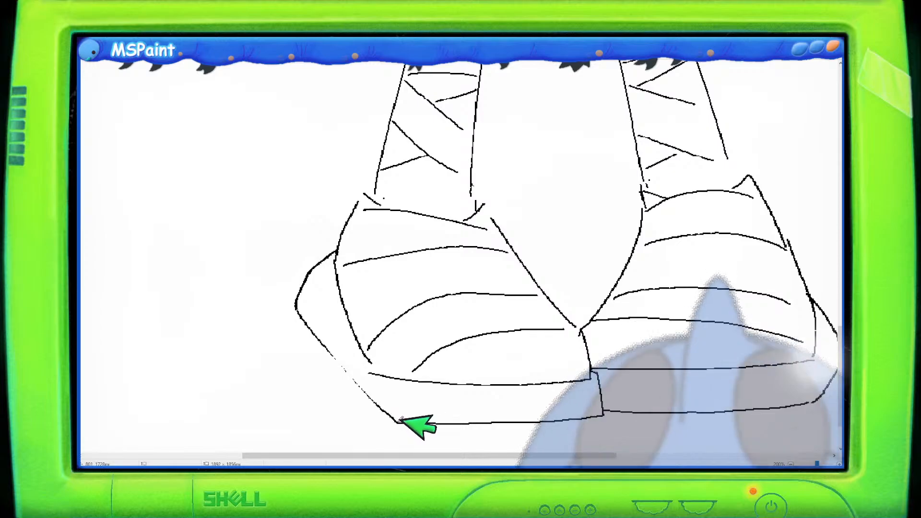
{"action": "left_click_drag", "start_coordinate": [301, 311], "coordinate": [379, 404]}
{"action": "key", "text": "ctrl+z"}
{"action": "left_click_drag", "start_coordinate": [314, 336], "coordinate": [380, 405]}
{"action": "key", "text": "ctrl+z"}
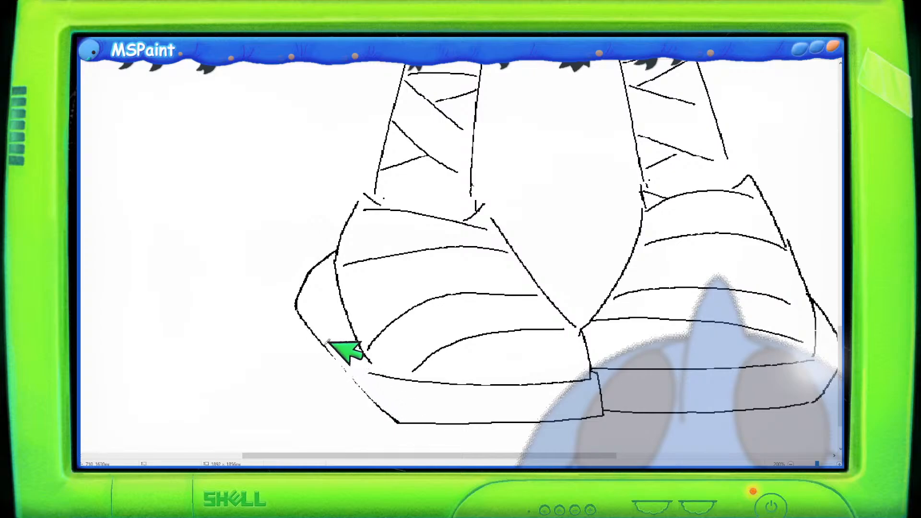
{"action": "mouse_move", "coordinate": [323, 343]}
{"action": "left_mouse_down"}
{"action": "mouse_move", "coordinate": [386, 407]}
{"action": "mouse_move", "coordinate": [320, 337]}
{"action": "mouse_move", "coordinate": [384, 408]}
{"action": "left_mouse_up"}
{"action": "key", "text": "ctrl+z"}
{"action": "key", "text": "ctrl+z"}
{"action": "key", "text": "ctrl+z"}
{"action": "key", "text": "ctrl+z"}
{"action": "left_click_drag", "start_coordinate": [318, 338], "coordinate": [381, 406]}
{"action": "key", "text": "ctrl+z"}
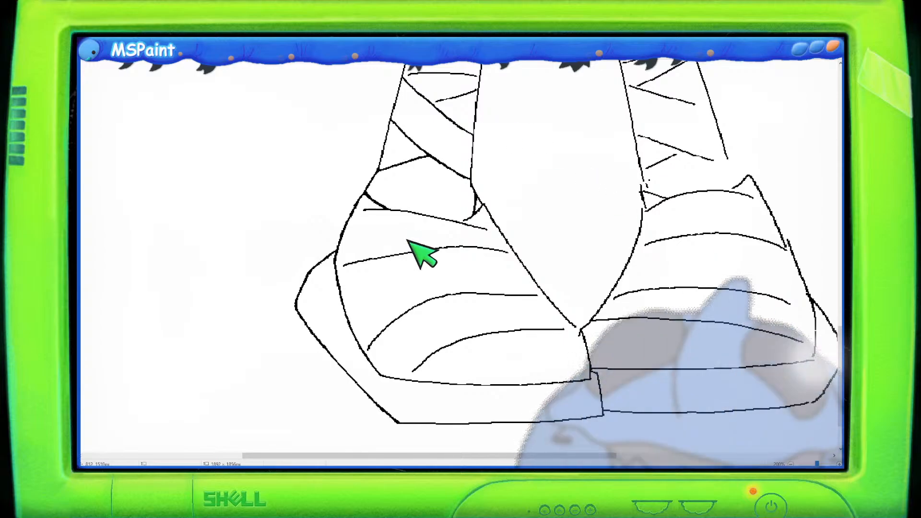
Step: Move the left-hand shoe's two lower strap lines up and extend them to meet the shoe's outline
{"action": "scroll", "coordinate": [791, 288], "scroll_direction": "up", "scroll_amount": 9}
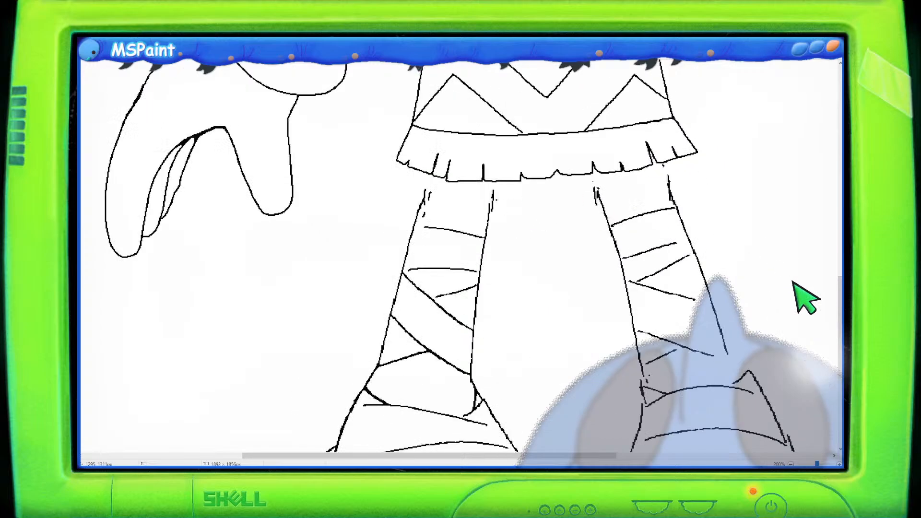
{"action": "scroll", "coordinate": [792, 288], "scroll_direction": "down", "scroll_amount": 7}
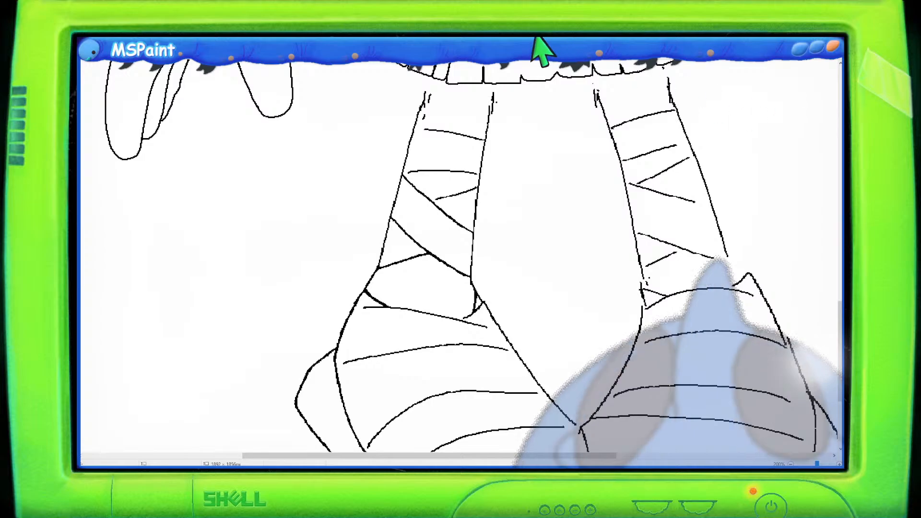
{"action": "scroll", "coordinate": [438, 352], "scroll_direction": "down", "scroll_amount": 2}
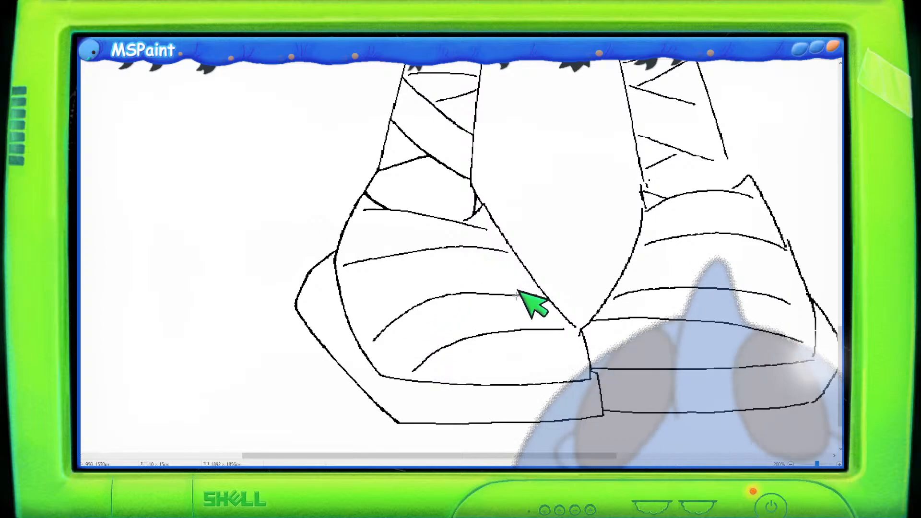
{"action": "mouse_move", "coordinate": [541, 295]}
{"action": "left_mouse_down"}
{"action": "mouse_move", "coordinate": [395, 296]}
{"action": "mouse_move", "coordinate": [369, 336]}
{"action": "mouse_move", "coordinate": [382, 357]}
{"action": "mouse_move", "coordinate": [416, 374]}
{"action": "mouse_move", "coordinate": [496, 368]}
{"action": "mouse_move", "coordinate": [570, 346]}
{"action": "mouse_move", "coordinate": [569, 324]}
{"action": "mouse_move", "coordinate": [542, 296]}
{"action": "left_mouse_up"}
{"action": "mouse_move", "coordinate": [526, 314]}
{"action": "left_mouse_down"}
{"action": "mouse_move", "coordinate": [508, 302]}
{"action": "mouse_move", "coordinate": [509, 285]}
{"action": "mouse_move", "coordinate": [502, 294]}
{"action": "left_mouse_up"}
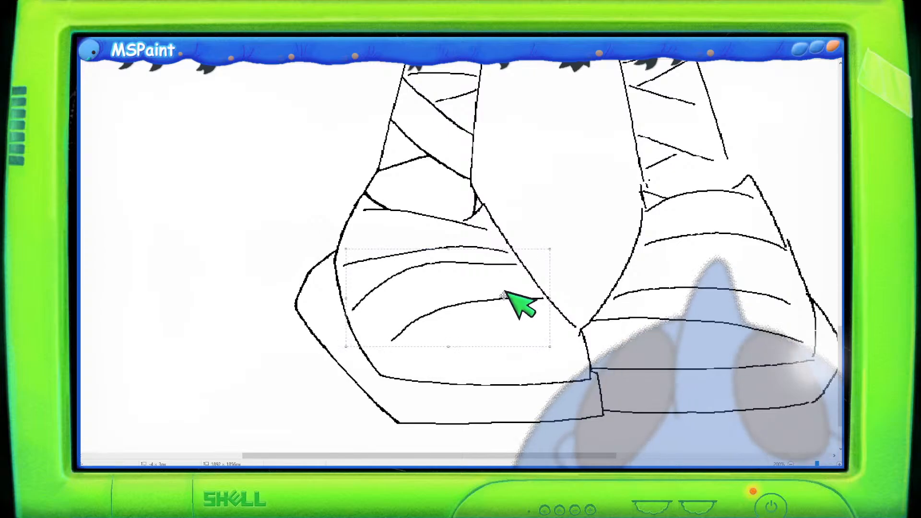
{"action": "left_click", "coordinate": [136, 37]}
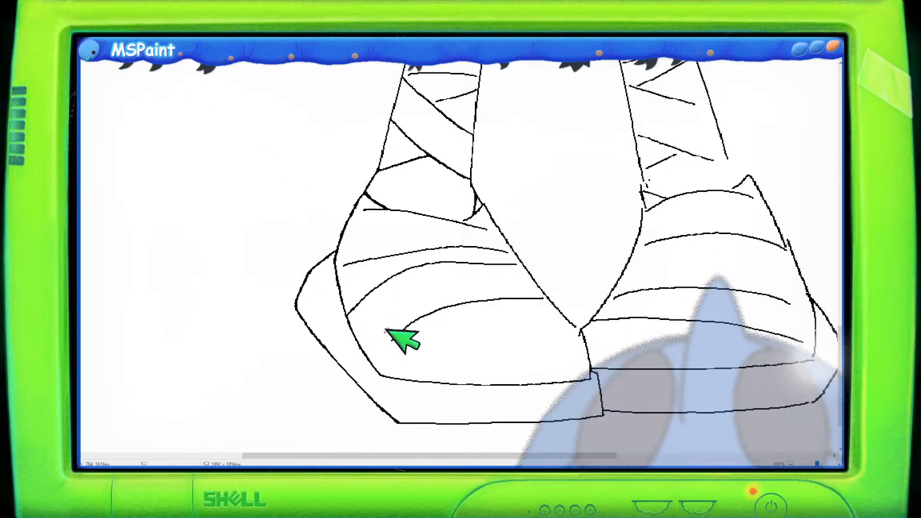
{"action": "left_click_drag", "start_coordinate": [375, 363], "coordinate": [391, 345]}
{"action": "key", "text": "ctrl+z"}
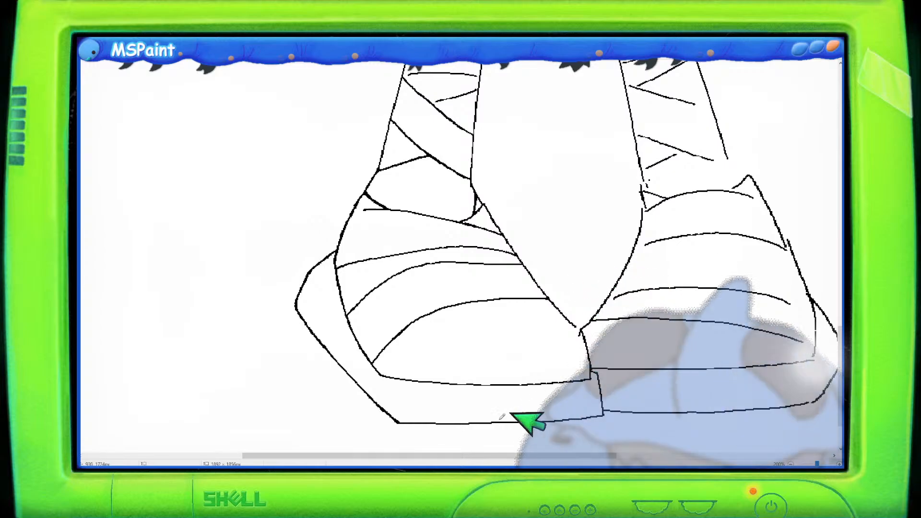
Step: Select the two lower strap lines on the right-hand shoe and move them up towards the ankle
{"action": "left_click_drag", "start_coordinate": [493, 456], "coordinate": [569, 457]}
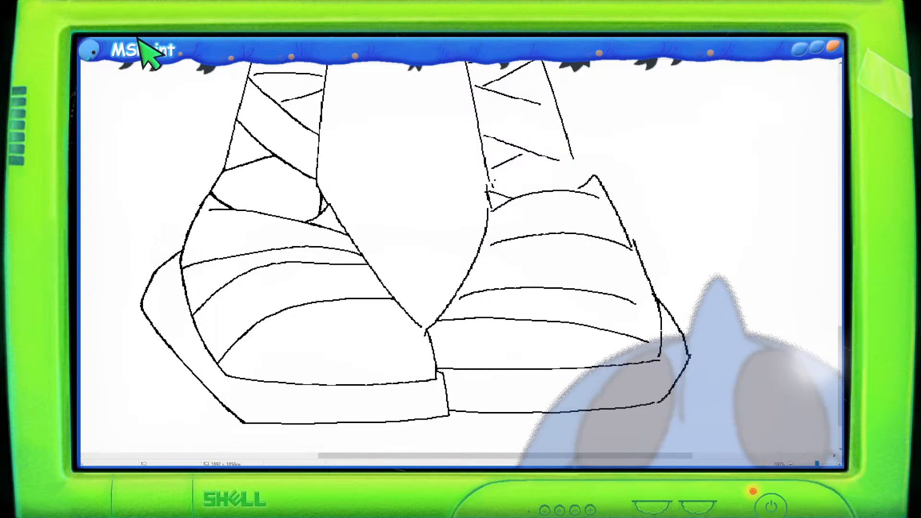
{"action": "mouse_move", "coordinate": [463, 287]}
{"action": "left_mouse_down"}
{"action": "mouse_move", "coordinate": [438, 321]}
{"action": "mouse_move", "coordinate": [639, 348]}
{"action": "left_mouse_up"}
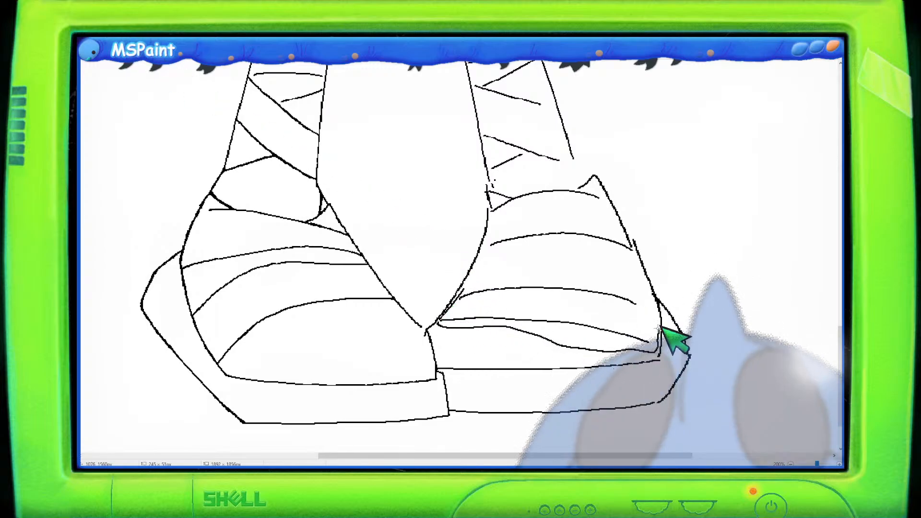
{"action": "left_click_drag", "start_coordinate": [605, 276], "coordinate": [487, 282]}
{"action": "left_click_drag", "start_coordinate": [532, 296], "coordinate": [542, 261]}
{"action": "key", "text": "e"}
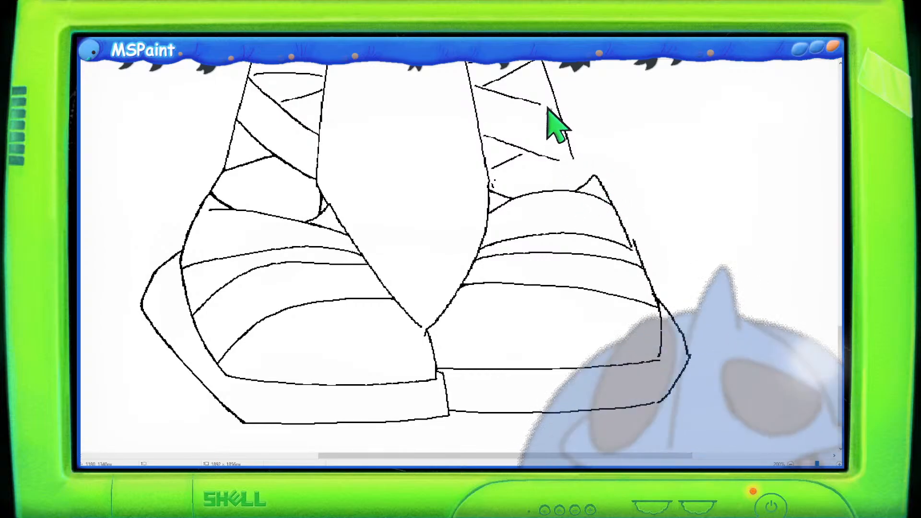
Step: Join the right-hand leg's outer line to the shoe's ankle with a clean stroke, undoing earlier tries
{"action": "key", "text": "ctrl+z"}
{"action": "mouse_move", "coordinate": [570, 147]}
{"action": "left_mouse_down"}
{"action": "mouse_move", "coordinate": [606, 177]}
{"action": "mouse_move", "coordinate": [599, 170]}
{"action": "left_mouse_up"}
{"action": "key", "text": "ctrl+z"}
{"action": "key", "text": "ctrl+z"}
{"action": "left_click_drag", "start_coordinate": [565, 127], "coordinate": [593, 173]}
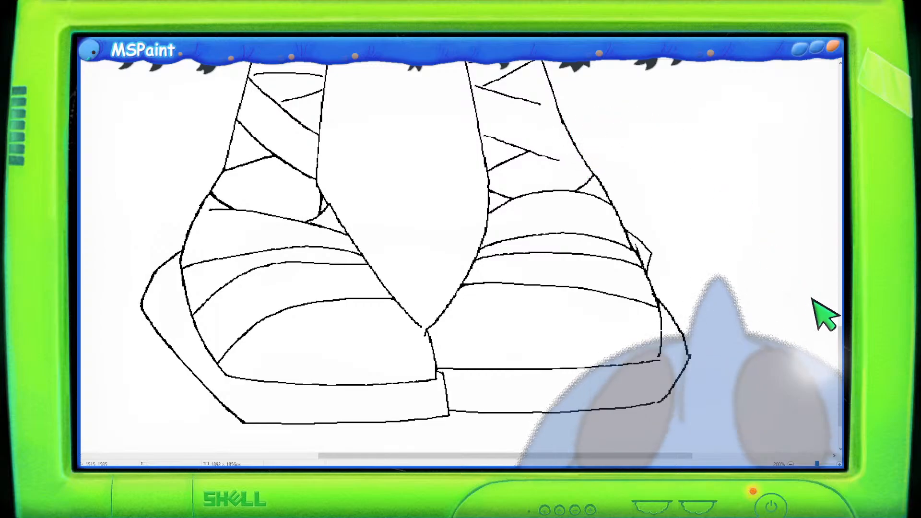
Step: Connect the wrap lines to the outlines of both legs and extend the legs up to the dress's fringed hem
{"action": "scroll", "coordinate": [820, 321], "scroll_direction": "up", "scroll_amount": 5}
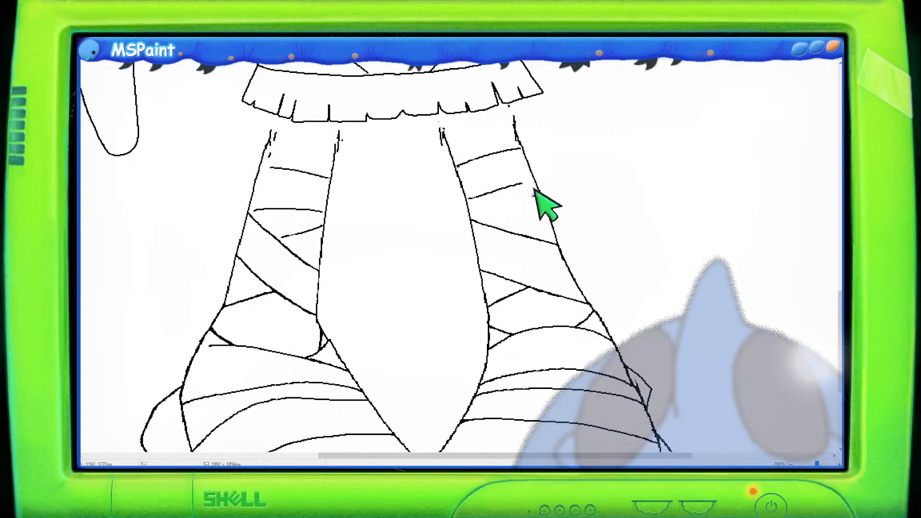
{"action": "left_click_drag", "start_coordinate": [493, 224], "coordinate": [540, 196]}
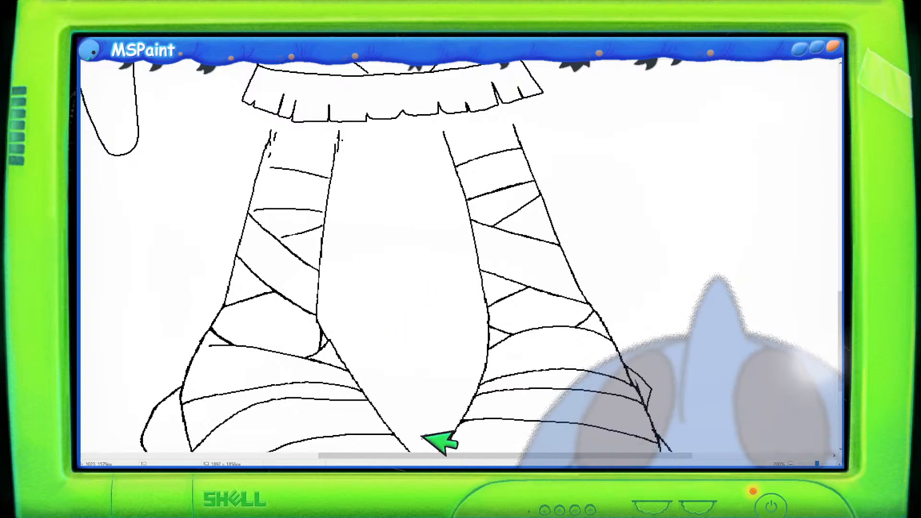
{"action": "left_click_drag", "start_coordinate": [433, 455], "coordinate": [341, 453]}
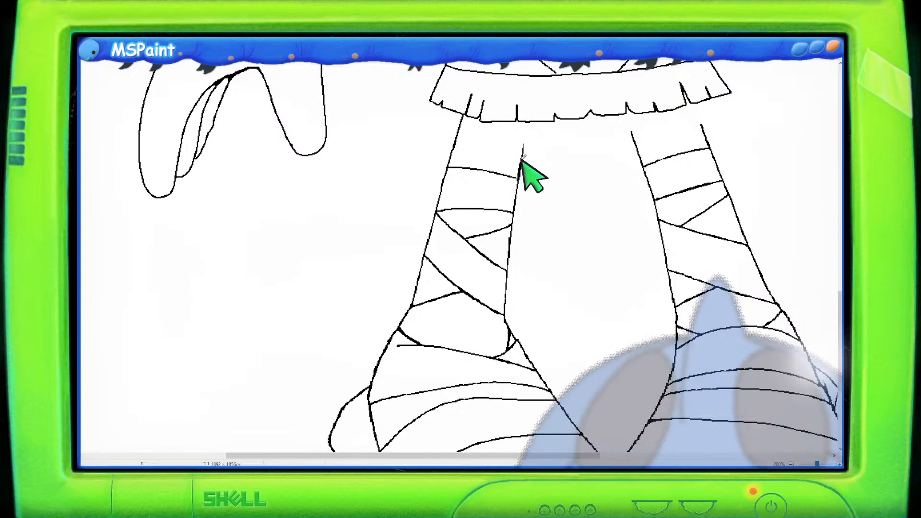
{"action": "left_click_drag", "start_coordinate": [521, 165], "coordinate": [527, 123]}
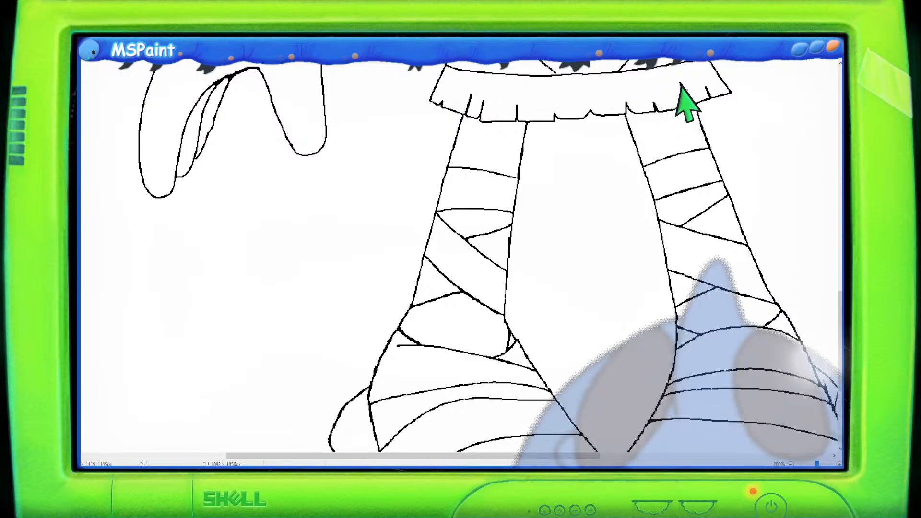
Step: Examine the outlines of the upper figure, including the arms, the headband and the face
{"action": "left_click_drag", "start_coordinate": [838, 311], "coordinate": [842, 214]}
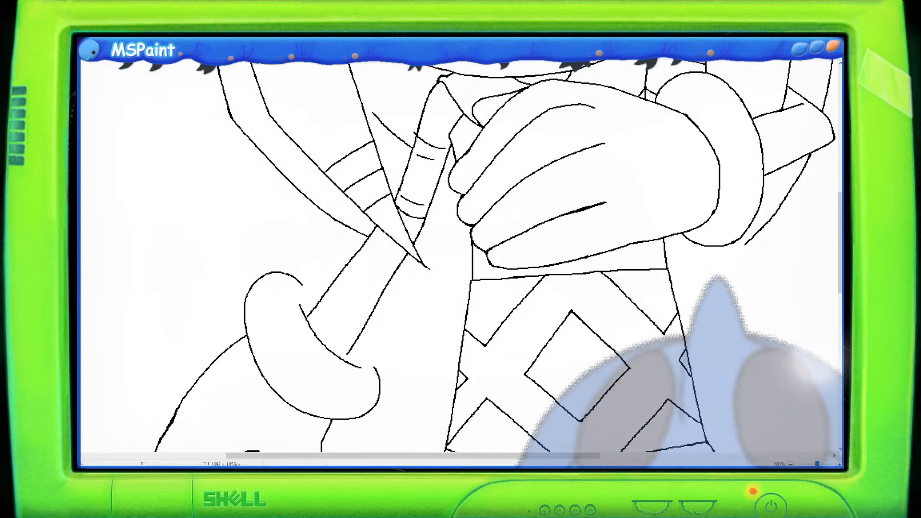
{"action": "scroll", "coordinate": [787, 195], "scroll_direction": "up", "scroll_amount": 10}
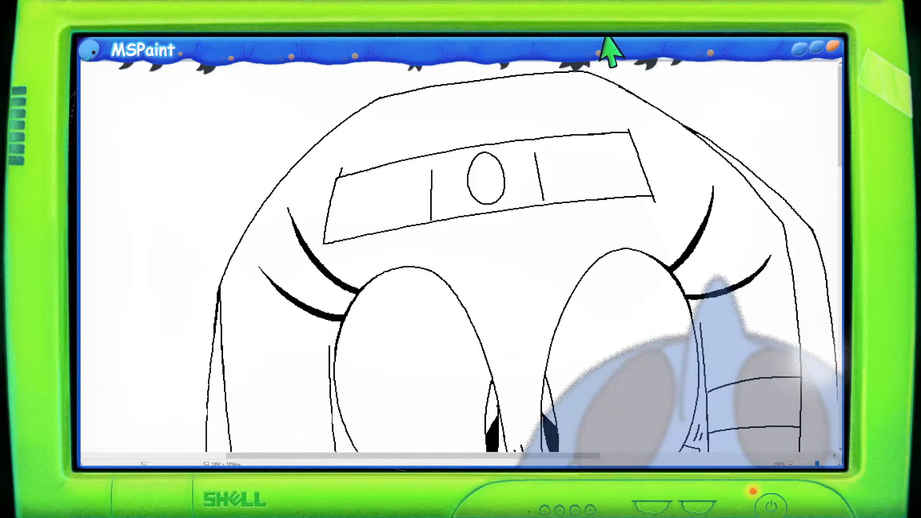
{"action": "scroll", "coordinate": [547, 111], "scroll_direction": "down", "scroll_amount": 1}
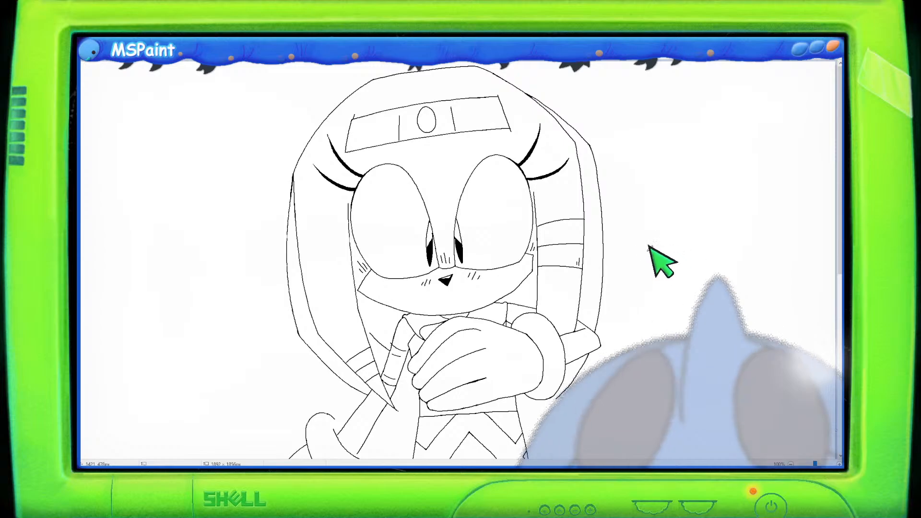
{"action": "scroll", "coordinate": [628, 239], "scroll_direction": "up", "scroll_amount": 1}
{"action": "scroll", "coordinate": [631, 247], "scroll_direction": "down", "scroll_amount": 2}
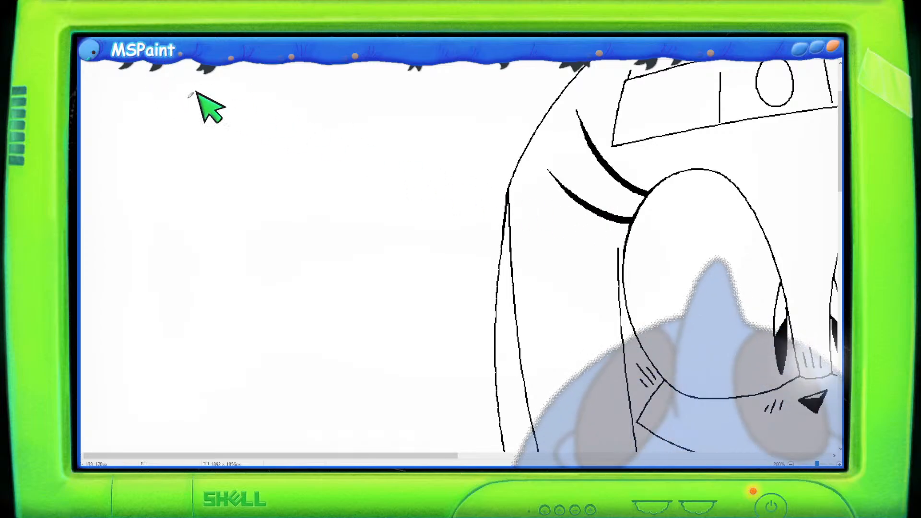
{"action": "scroll", "coordinate": [481, 280], "scroll_direction": "down", "scroll_amount": 2}
{"action": "scroll", "coordinate": [482, 278], "scroll_direction": "down", "scroll_amount": 2}
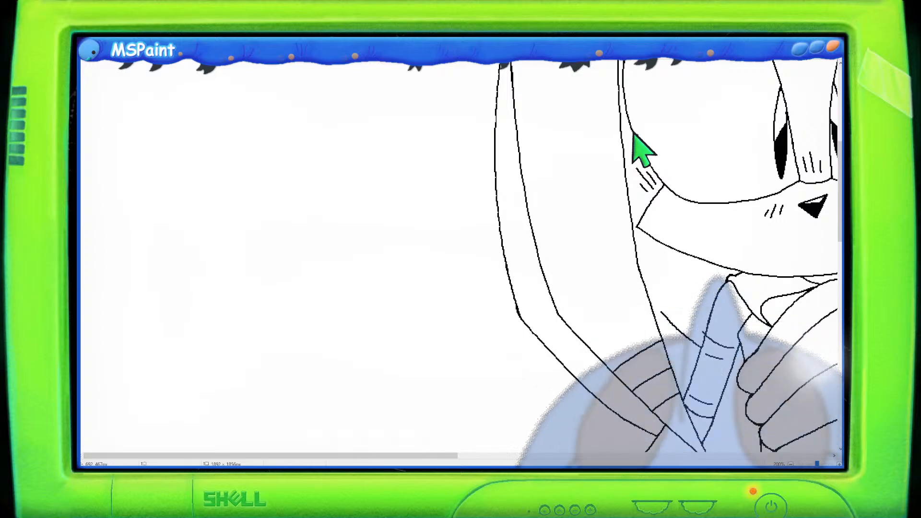
{"action": "left_click_drag", "start_coordinate": [469, 456], "coordinate": [692, 456]}
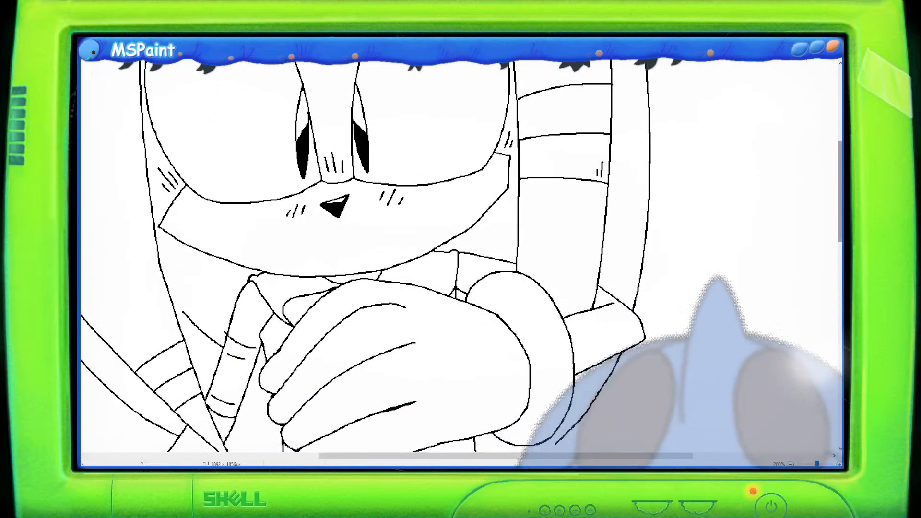
Step: Draw two pointed dreadlock tips beneath the right-hand glove's cuff, joining the existing outer hair line
{"action": "scroll", "coordinate": [623, 232], "scroll_direction": "down", "scroll_amount": 5}
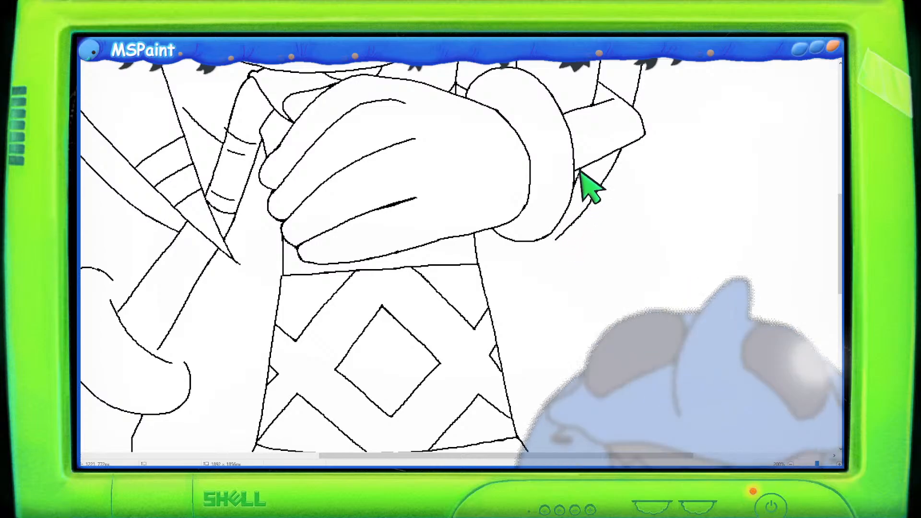
{"action": "left_click_drag", "start_coordinate": [499, 235], "coordinate": [496, 287]}
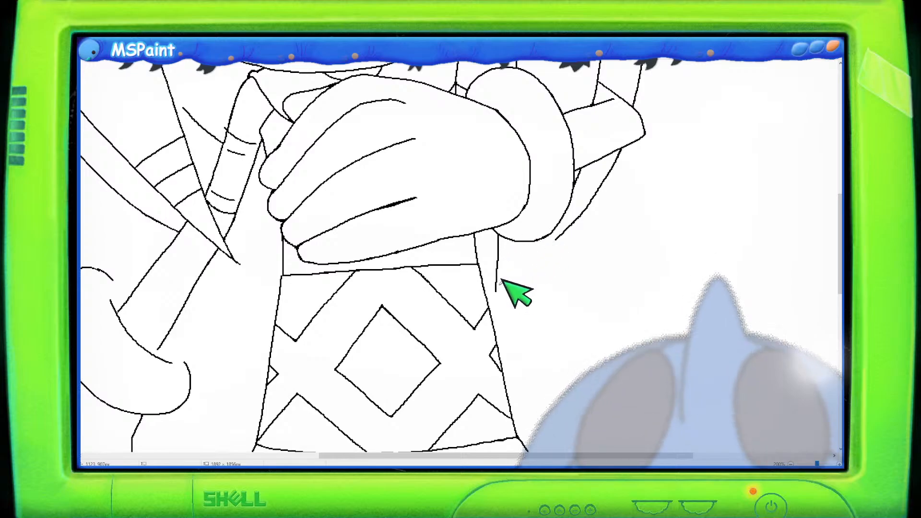
{"action": "mouse_move", "coordinate": [499, 285]}
{"action": "left_mouse_down"}
{"action": "mouse_move", "coordinate": [550, 250]}
{"action": "mouse_move", "coordinate": [540, 231]}
{"action": "mouse_move", "coordinate": [567, 211]}
{"action": "left_mouse_up"}
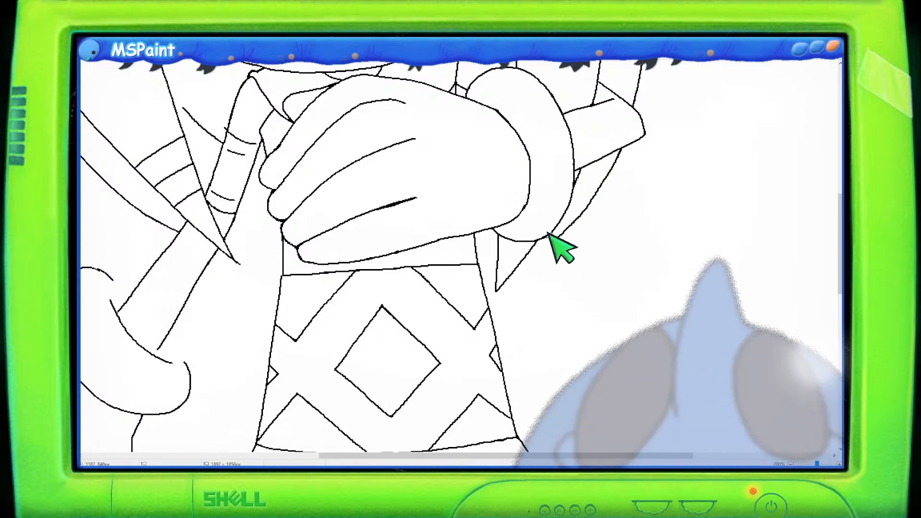
{"action": "mouse_move", "coordinate": [548, 231]}
{"action": "left_mouse_down"}
{"action": "mouse_move", "coordinate": [546, 242]}
{"action": "mouse_move", "coordinate": [559, 231]}
{"action": "left_mouse_up"}
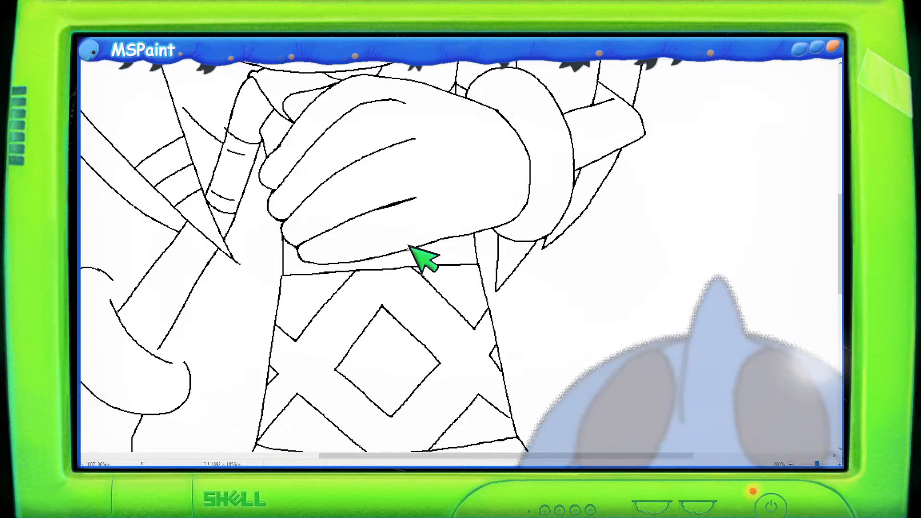
Step: Draw a smaller diamond inside the large central diamond of the dress pattern
{"action": "scroll", "coordinate": [451, 256], "scroll_direction": "down", "scroll_amount": 4}
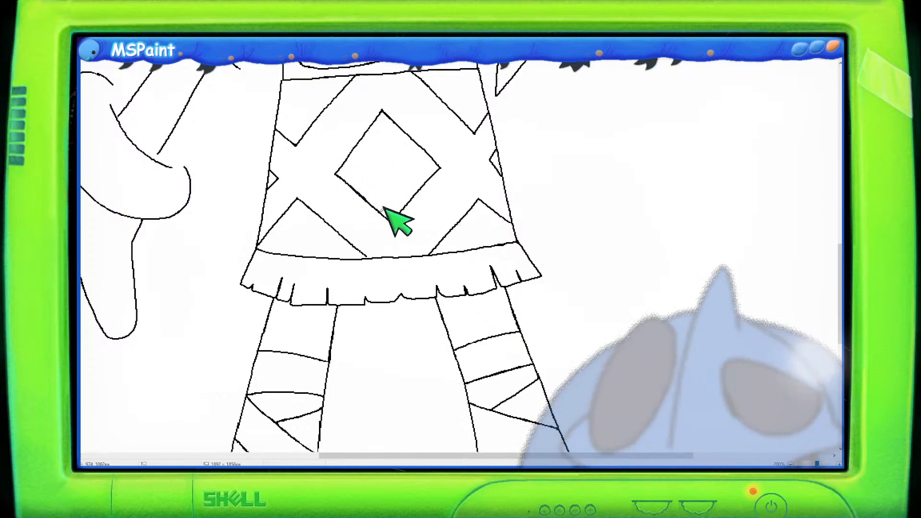
{"action": "left_click_drag", "start_coordinate": [335, 175], "coordinate": [376, 202]}
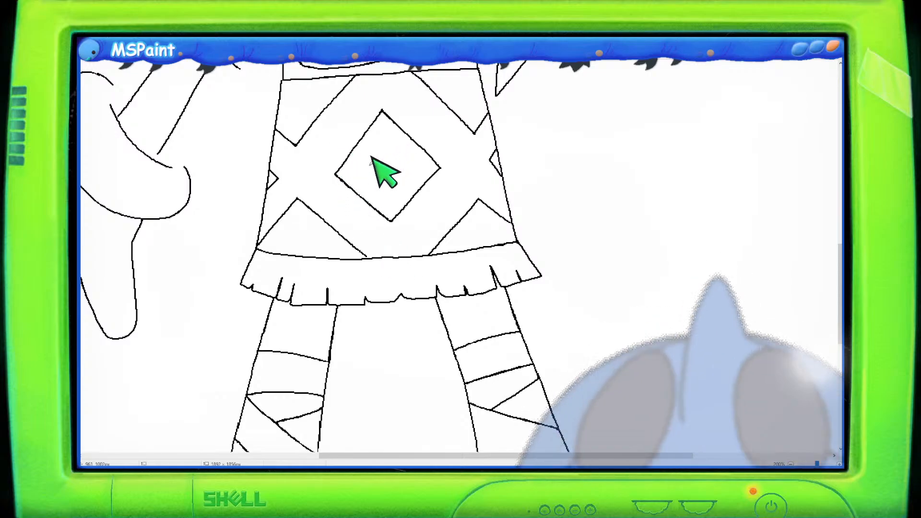
{"action": "left_click_drag", "start_coordinate": [383, 145], "coordinate": [366, 170]}
{"action": "key", "text": "ctrl+z"}
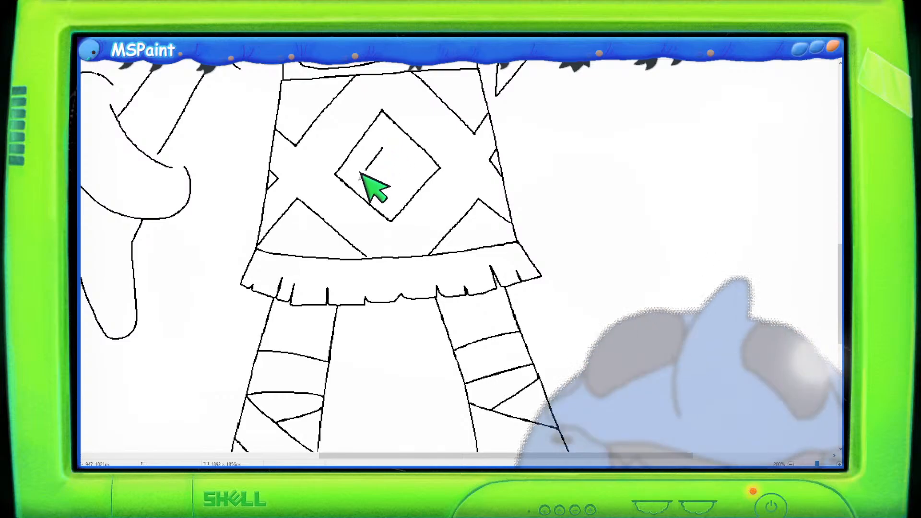
{"action": "left_click_drag", "start_coordinate": [368, 166], "coordinate": [388, 188]}
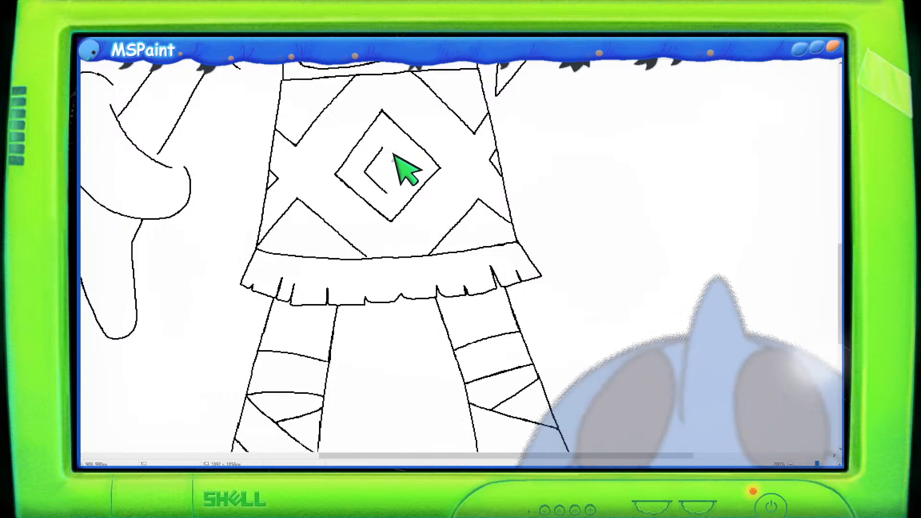
{"action": "left_click_drag", "start_coordinate": [382, 147], "coordinate": [410, 166]}
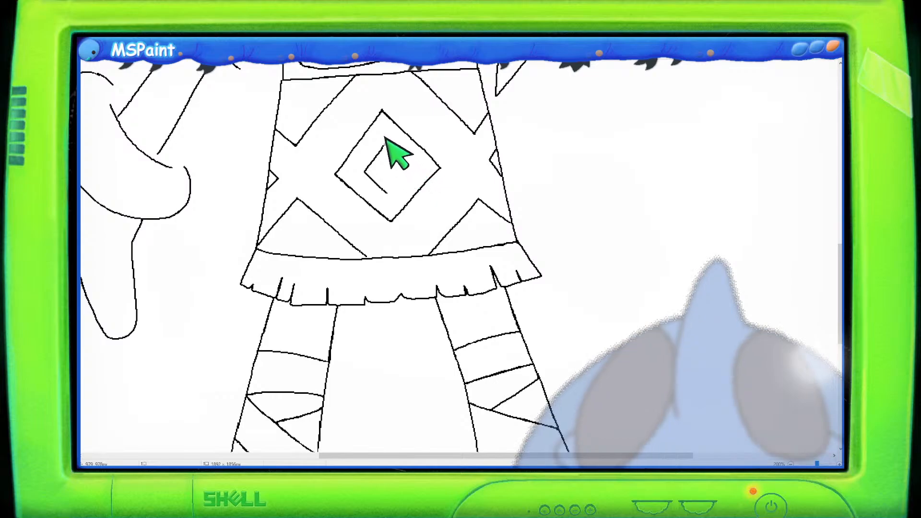
{"action": "left_click_drag", "start_coordinate": [409, 169], "coordinate": [391, 190]}
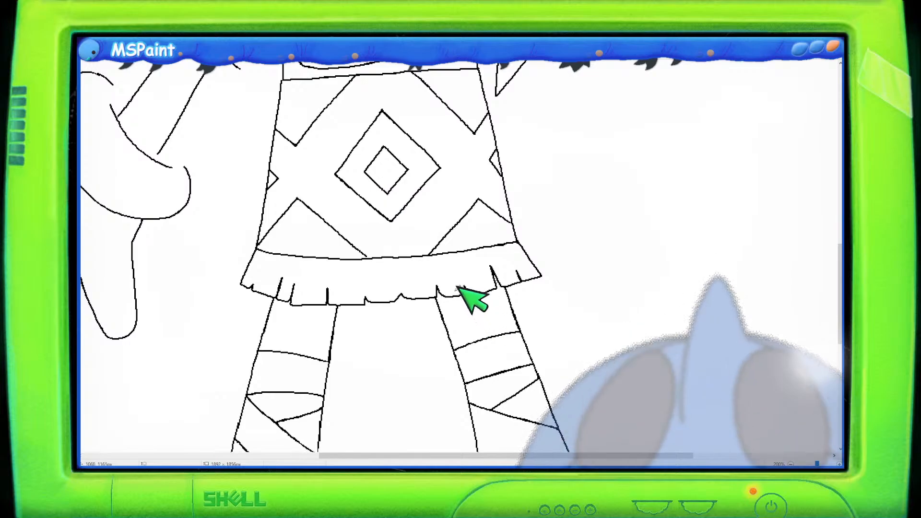
Step: Add a tiny diamond at the centre of the nested diamonds and smaller chevrons inside the dress's corner triangles
{"action": "left_click_drag", "start_coordinate": [482, 231], "coordinate": [466, 246]}
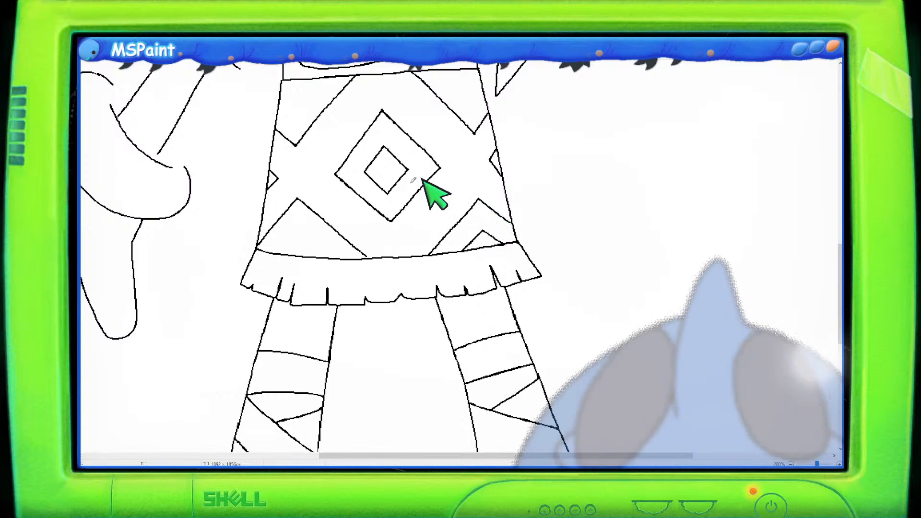
{"action": "mouse_move", "coordinate": [379, 172]}
{"action": "left_mouse_down"}
{"action": "mouse_move", "coordinate": [389, 175]}
{"action": "mouse_move", "coordinate": [389, 162]}
{"action": "left_mouse_up"}
{"action": "key", "text": "ctrl+z"}
{"action": "key", "text": "ctrl+z"}
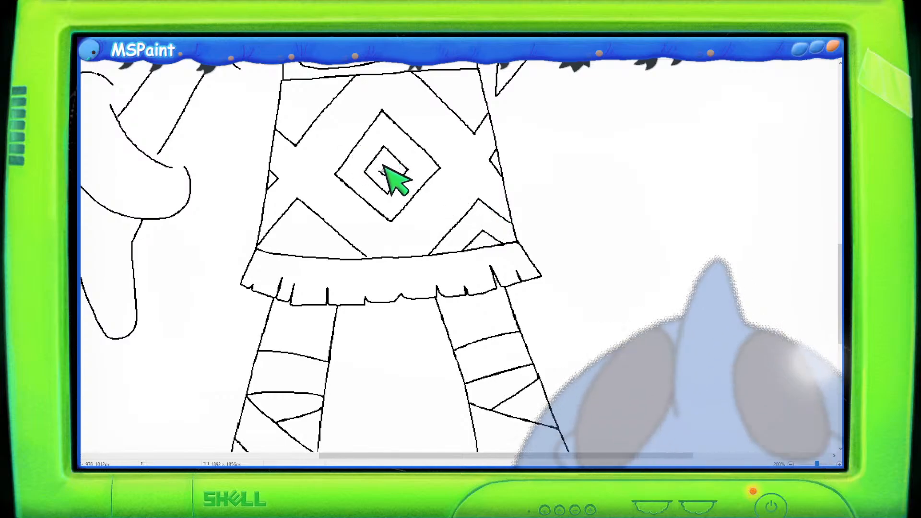
{"action": "left_click_drag", "start_coordinate": [379, 171], "coordinate": [389, 170]}
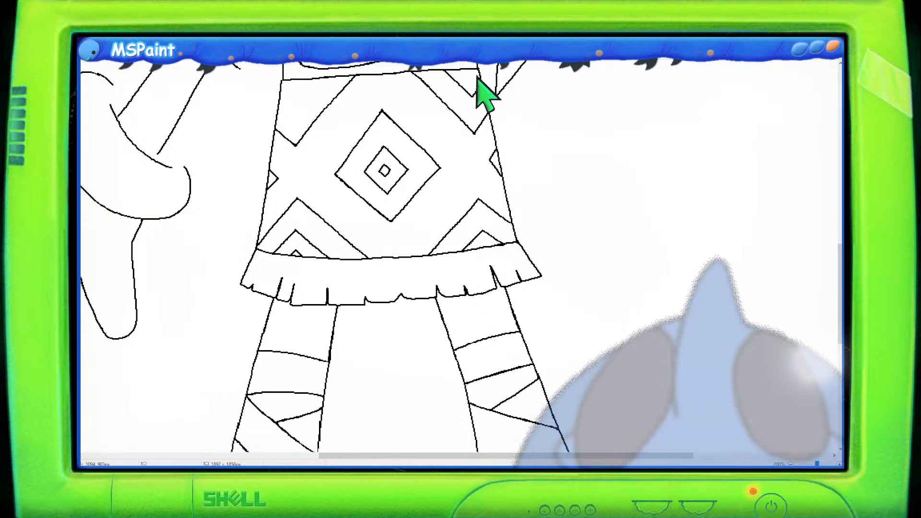
Step: Examine the outlines of the wrapped legs, the shoes, the lowered arm and the dreadlocks for gaps
{"action": "mouse_move", "coordinate": [477, 453]}
{"action": "left_mouse_down"}
{"action": "mouse_move", "coordinate": [434, 453]}
{"action": "mouse_move", "coordinate": [453, 454]}
{"action": "left_mouse_up"}
{"action": "scroll", "coordinate": [820, 242], "scroll_direction": "down", "scroll_amount": 3}
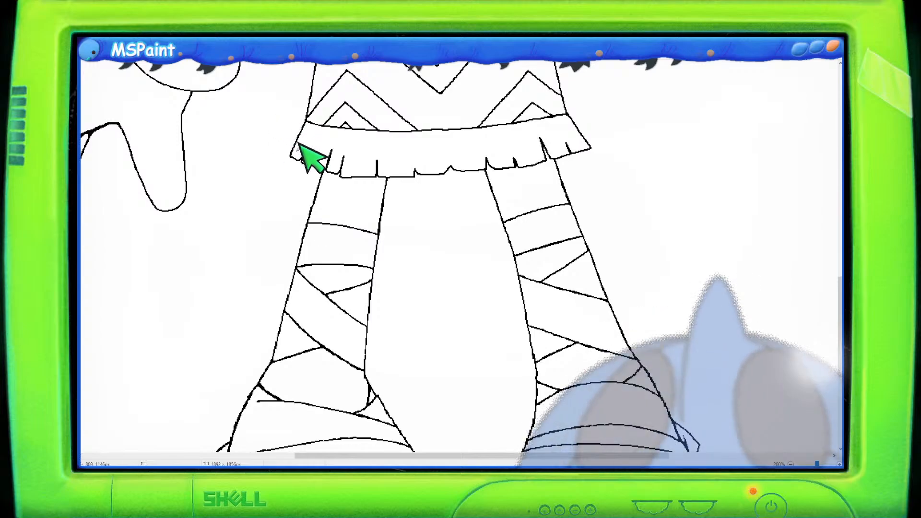
{"action": "left_click_drag", "start_coordinate": [838, 300], "coordinate": [837, 350]}
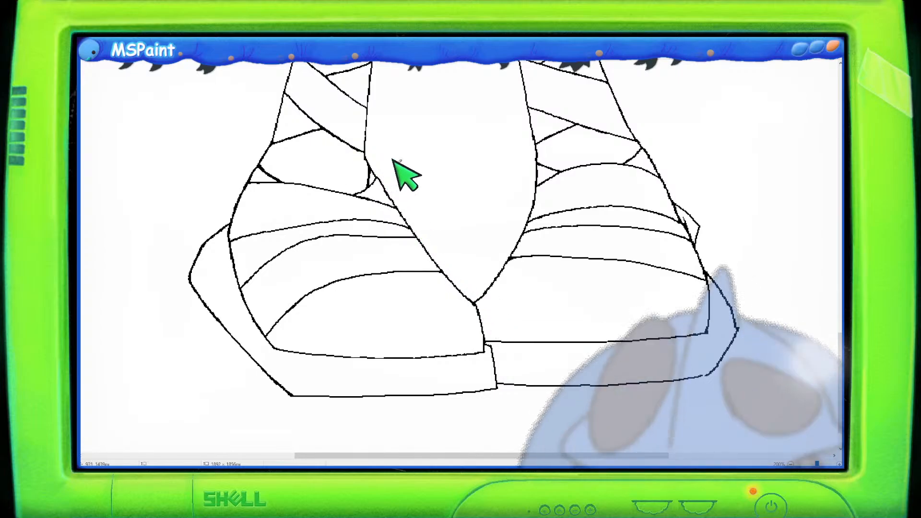
{"action": "scroll", "coordinate": [461, 260], "scroll_direction": "up", "scroll_amount": 6}
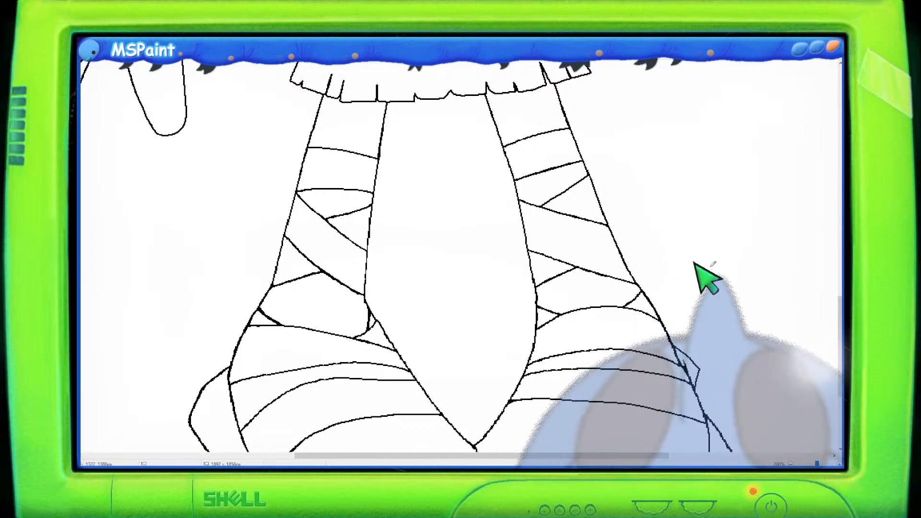
{"action": "scroll", "coordinate": [683, 264], "scroll_direction": "up", "scroll_amount": 8}
{"action": "scroll", "coordinate": [462, 264], "scroll_direction": "down", "scroll_amount": 1}
{"action": "left_click_drag", "start_coordinate": [500, 455], "coordinate": [359, 453]}
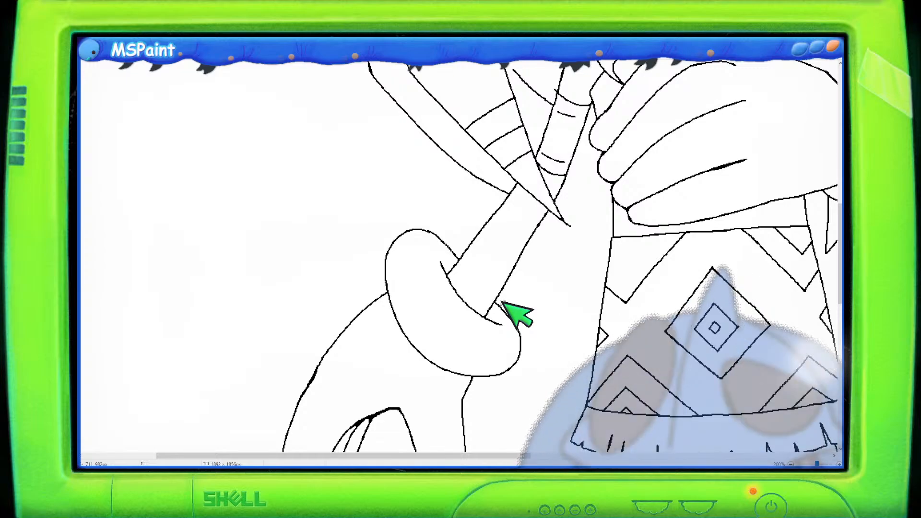
{"action": "scroll", "coordinate": [551, 144], "scroll_direction": "up", "scroll_amount": 2}
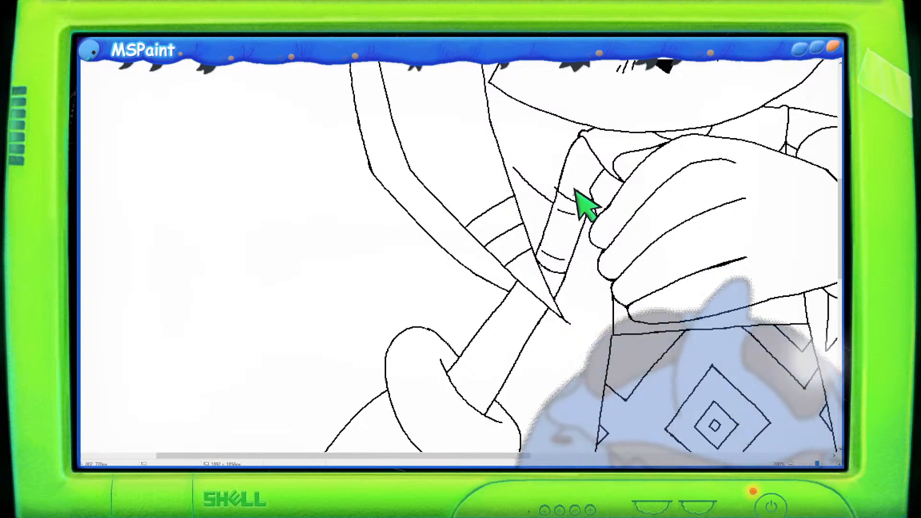
{"action": "scroll", "coordinate": [586, 206], "scroll_direction": "down", "scroll_amount": 1}
{"action": "scroll", "coordinate": [586, 206], "scroll_direction": "up", "scroll_amount": 2}
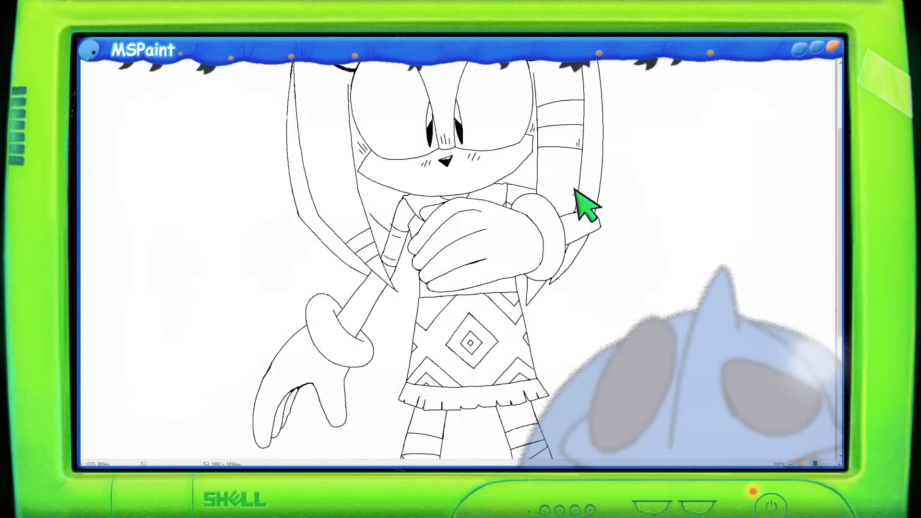
{"action": "scroll", "coordinate": [586, 207], "scroll_direction": "up", "scroll_amount": 1}
{"action": "scroll", "coordinate": [586, 207], "scroll_direction": "down", "scroll_amount": 3}
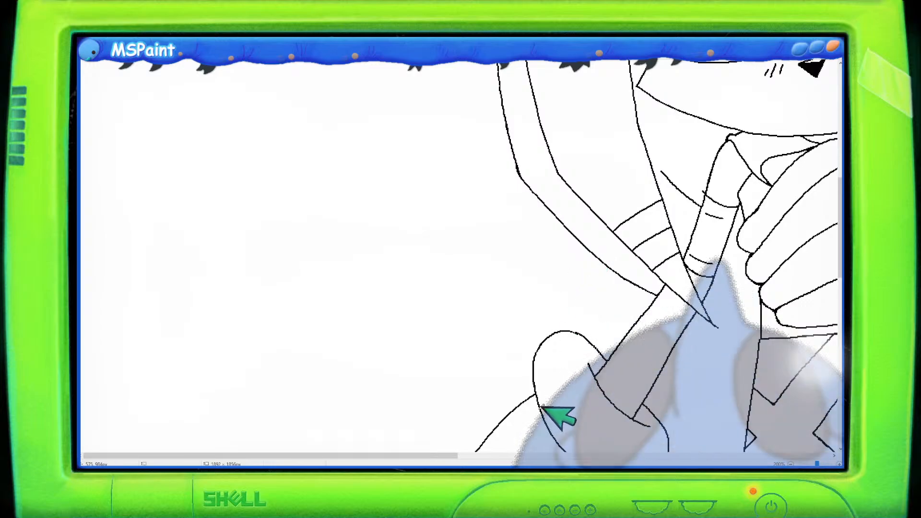
Step: Draw a second pointed dreadlock tip behind the left-hand one and a short line joining the arm band to the raised glove
{"action": "left_click_drag", "start_coordinate": [447, 458], "coordinate": [612, 437]}
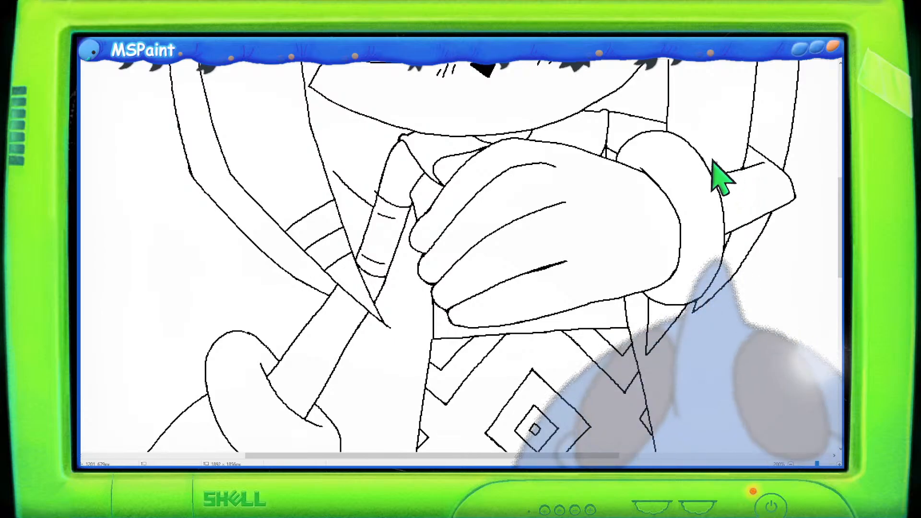
{"action": "left_click_drag", "start_coordinate": [843, 219], "coordinate": [843, 225]}
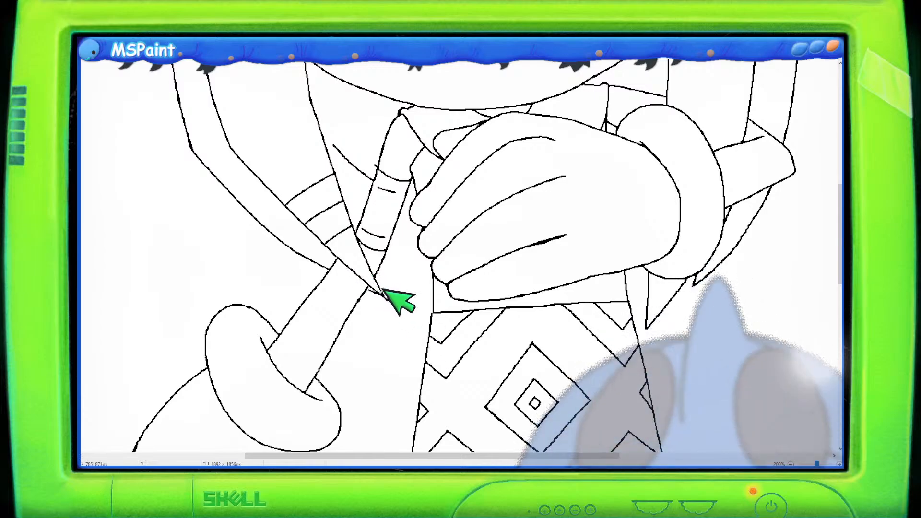
{"action": "left_click_drag", "start_coordinate": [372, 286], "coordinate": [411, 297]}
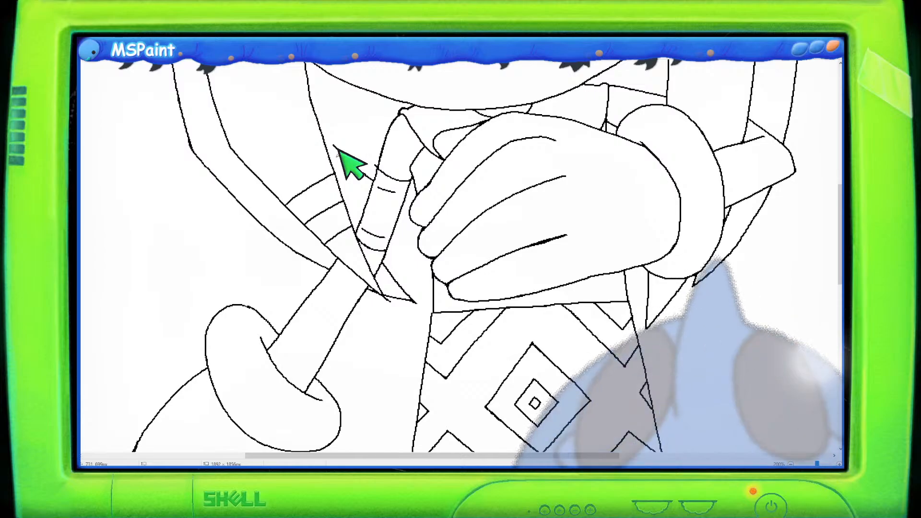
{"action": "mouse_move", "coordinate": [840, 228]}
{"action": "left_mouse_down"}
{"action": "mouse_move", "coordinate": [841, 182]}
{"action": "mouse_move", "coordinate": [841, 235]}
{"action": "left_mouse_up"}
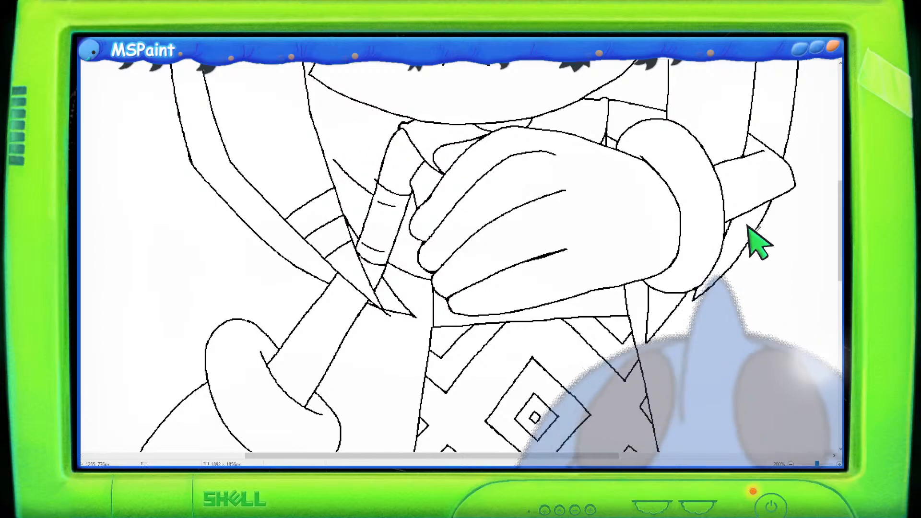
Step: Replace the line above the left-hand shoulder with a steeper one and add a matching line beneath the right-hand cheek
{"action": "scroll", "coordinate": [733, 237], "scroll_direction": "up", "scroll_amount": 4}
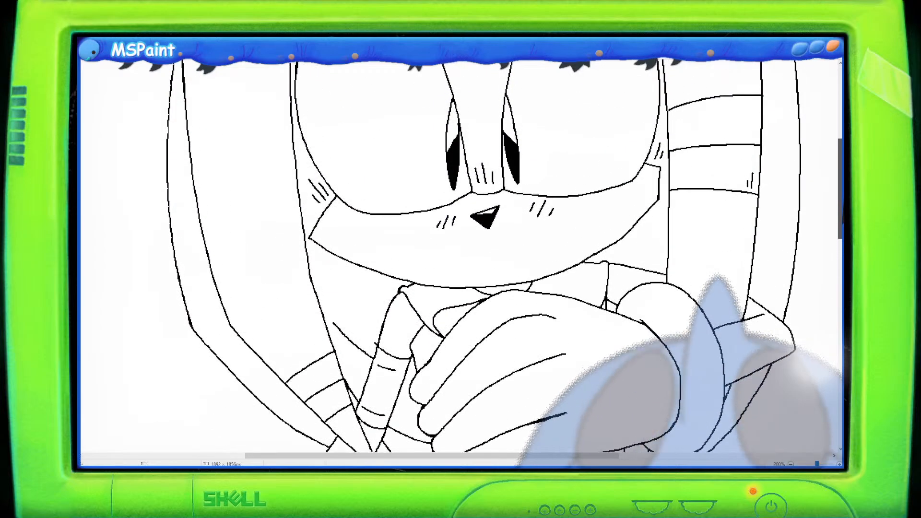
{"action": "scroll", "coordinate": [460, 257], "scroll_direction": "down", "scroll_amount": 1}
{"action": "scroll", "coordinate": [461, 256], "scroll_direction": "down", "scroll_amount": 1}
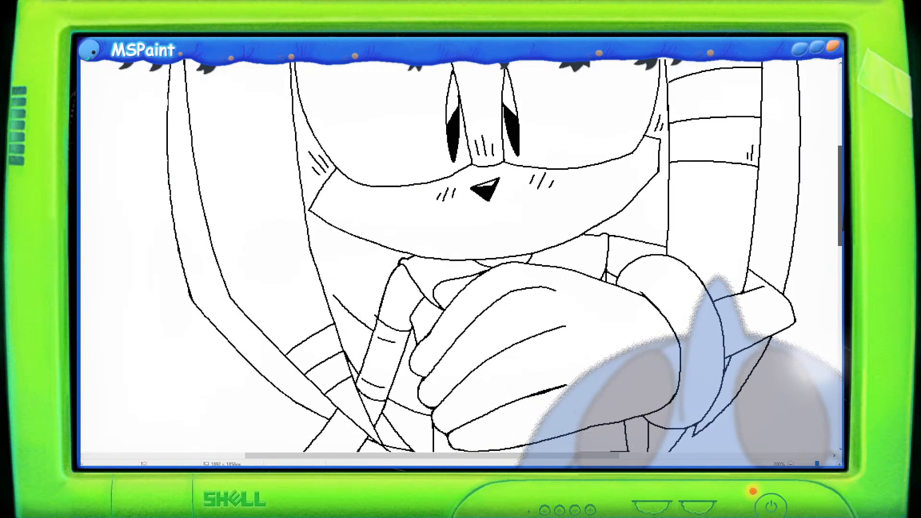
{"action": "scroll", "coordinate": [460, 257], "scroll_direction": "down", "scroll_amount": 2}
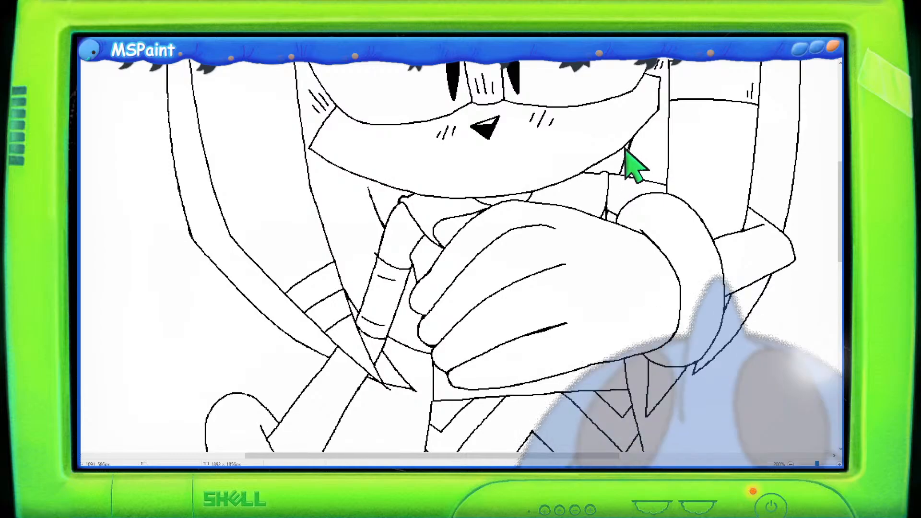
Step: Redraw the line between the right-hand cheek and the shoulder as a short, nearly vertical stroke
{"action": "mouse_move", "coordinate": [841, 175]}
{"action": "left_mouse_down"}
{"action": "mouse_move", "coordinate": [843, 129]}
{"action": "mouse_move", "coordinate": [842, 150]}
{"action": "left_mouse_up"}
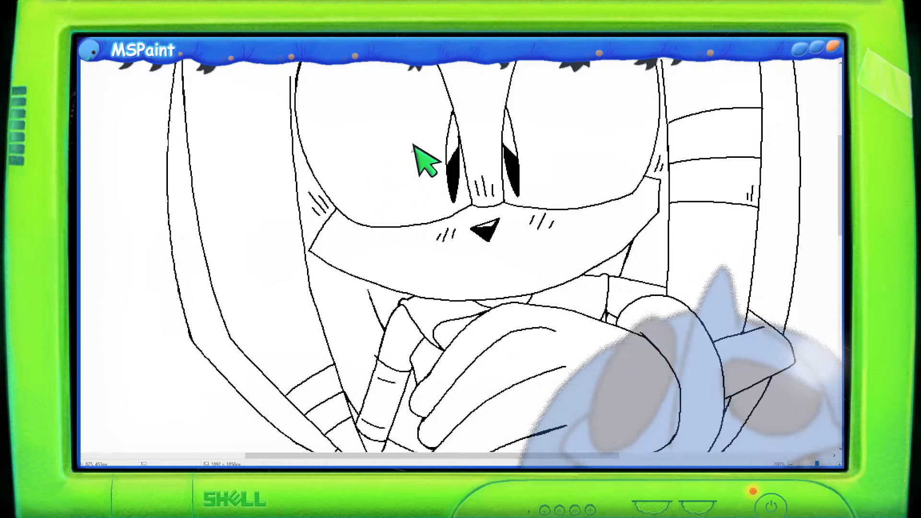
{"action": "scroll", "coordinate": [425, 159], "scroll_direction": "down", "scroll_amount": 1, "text": "ctrl"}
{"action": "scroll", "coordinate": [425, 182], "scroll_direction": "up", "scroll_amount": 3}
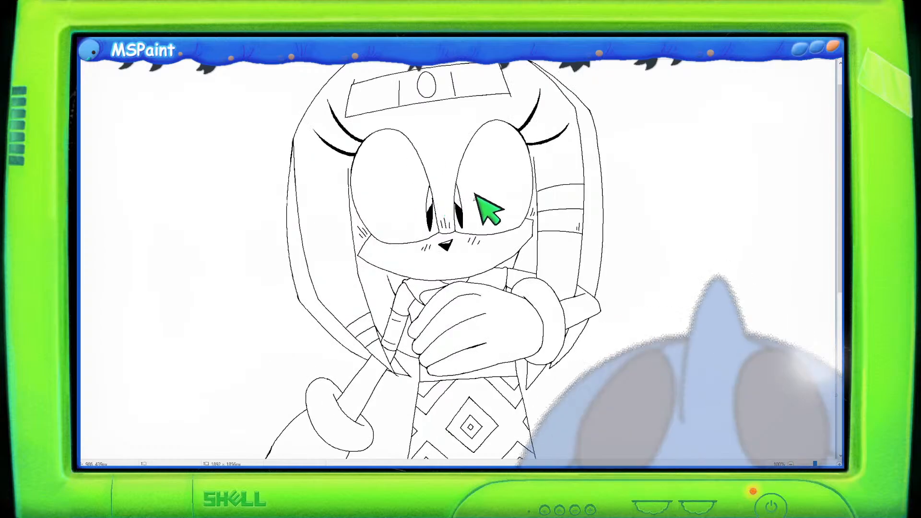
{"action": "scroll", "coordinate": [566, 284], "scroll_direction": "up", "scroll_amount": 1, "text": "ctrl"}
{"action": "scroll", "coordinate": [560, 283], "scroll_direction": "down", "scroll_amount": 3}
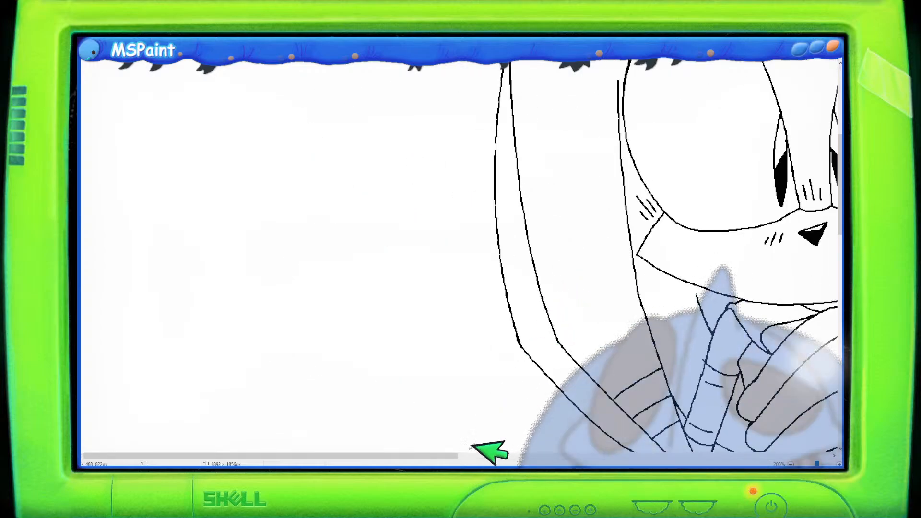
{"action": "left_click_drag", "start_coordinate": [449, 455], "coordinate": [655, 456]}
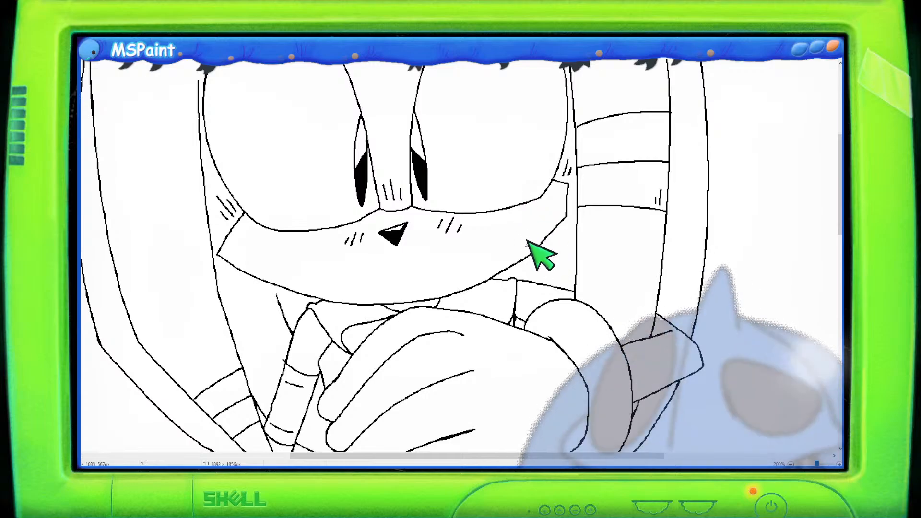
{"action": "left_click_drag", "start_coordinate": [538, 248], "coordinate": [536, 280]}
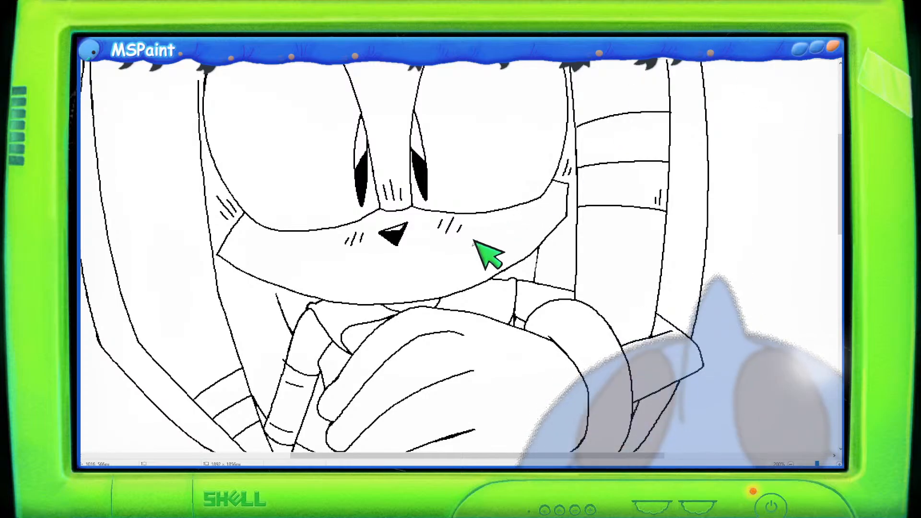
Step: Examine the figure's line art from the headband down to the gloves, the dress pattern and the upper legs
{"action": "scroll", "coordinate": [474, 240], "scroll_direction": "down", "scroll_amount": 1}
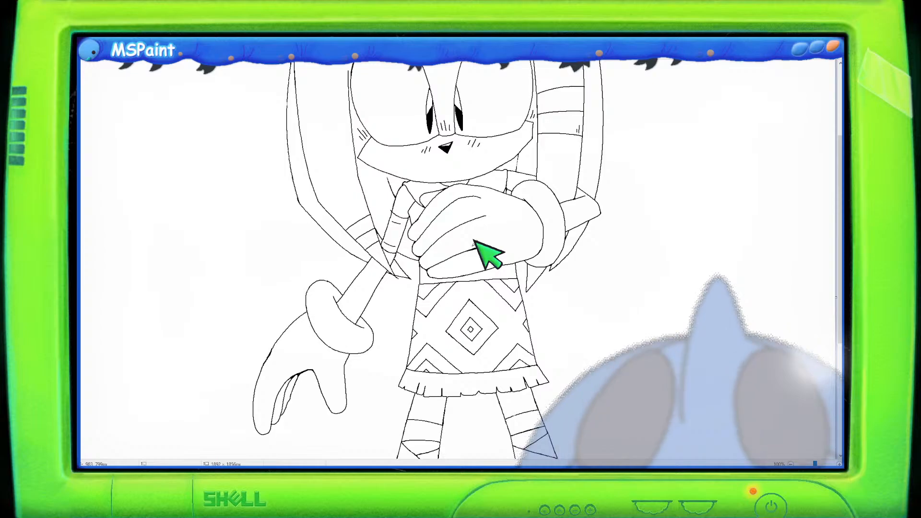
{"action": "scroll", "coordinate": [490, 263], "scroll_direction": "up", "scroll_amount": 1}
{"action": "scroll", "coordinate": [500, 274], "scroll_direction": "down", "scroll_amount": 5}
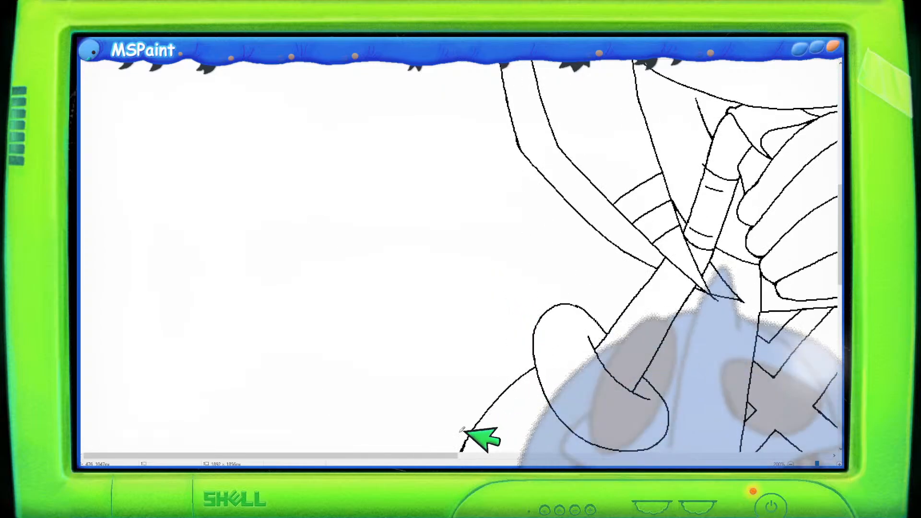
{"action": "scroll", "coordinate": [446, 453], "scroll_direction": "right", "scroll_amount": 1}
{"action": "left_click_drag", "start_coordinate": [445, 454], "coordinate": [538, 437]}
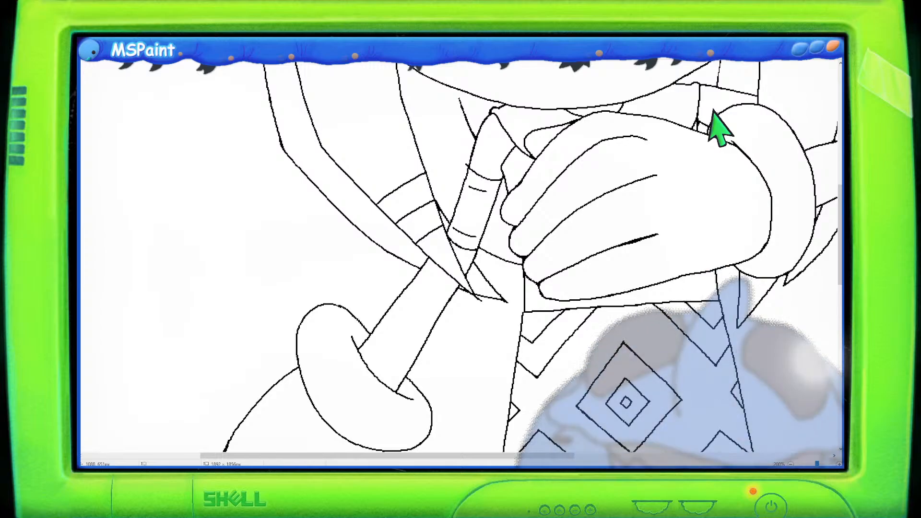
{"action": "scroll", "coordinate": [632, 142], "scroll_direction": "down", "scroll_amount": 5}
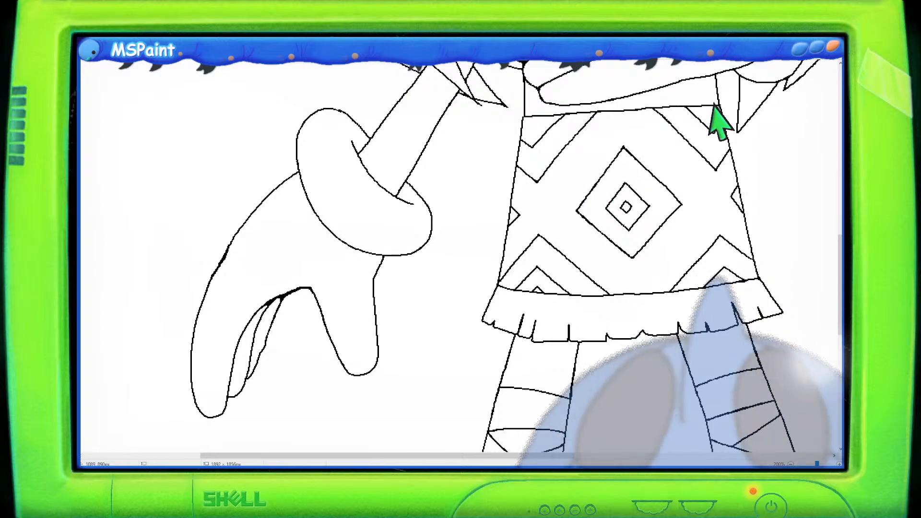
{"action": "scroll", "coordinate": [555, 230], "scroll_direction": "down", "scroll_amount": 2}
{"action": "scroll", "coordinate": [557, 343], "scroll_direction": "up", "scroll_amount": 4}
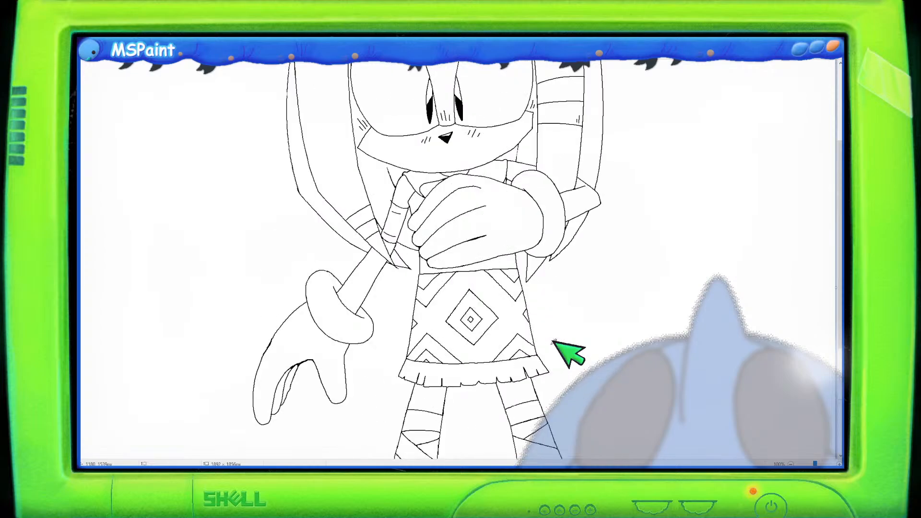
{"action": "scroll", "coordinate": [555, 341], "scroll_direction": "up", "scroll_amount": 2}
{"action": "scroll", "coordinate": [554, 206], "scroll_direction": "up", "scroll_amount": 1}
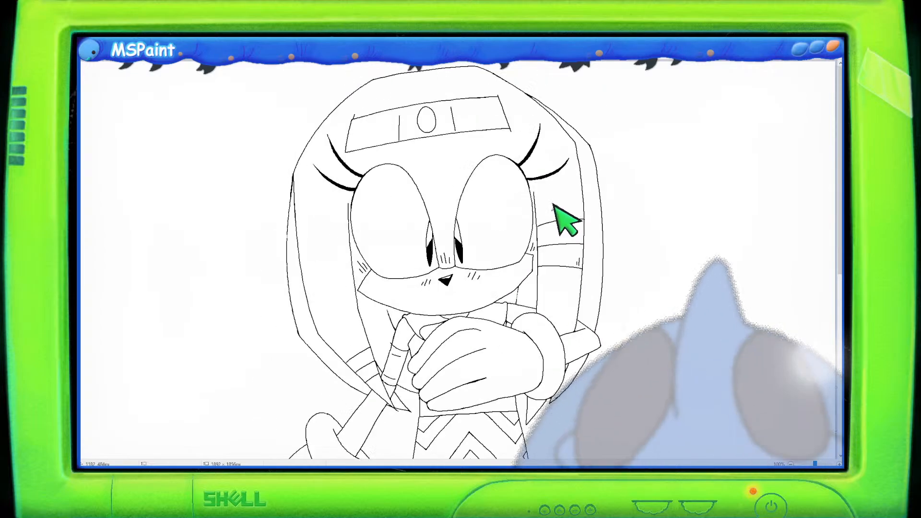
{"action": "scroll", "coordinate": [555, 190], "scroll_direction": "down", "scroll_amount": 2}
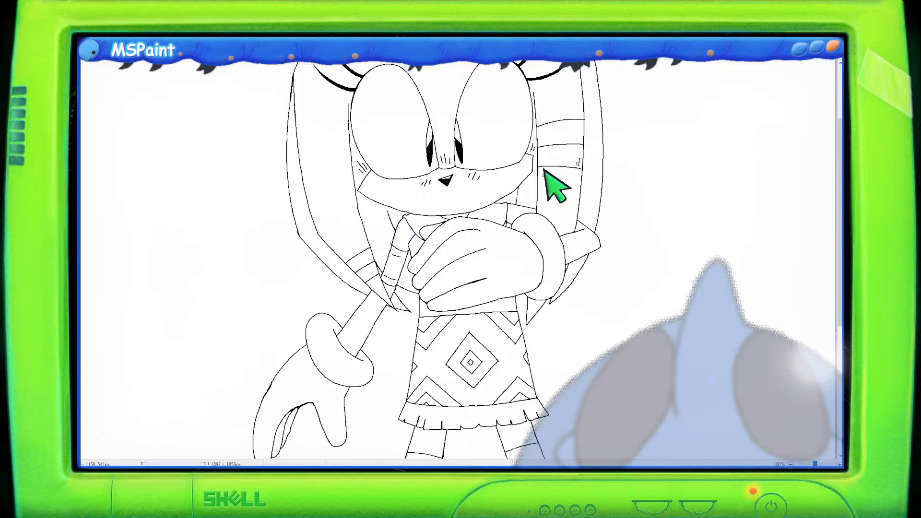
Step: Mix a custom orange with hue 17, saturation 202 and luminance 151 for the echidna girl's fur
{"action": "scroll", "coordinate": [554, 185], "scroll_direction": "down", "scroll_amount": 2}
{"action": "scroll", "coordinate": [554, 185], "scroll_direction": "up", "scroll_amount": 2}
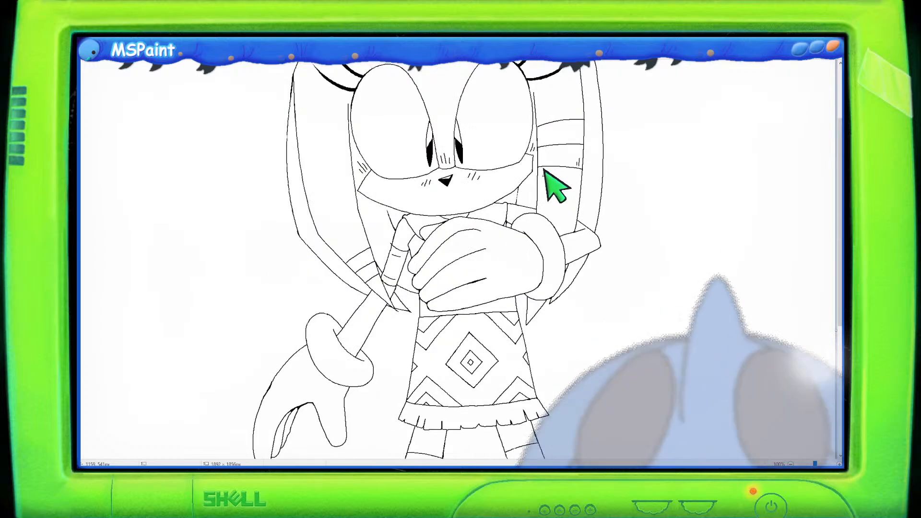
{"action": "scroll", "coordinate": [417, 187], "scroll_direction": "up", "scroll_amount": 2}
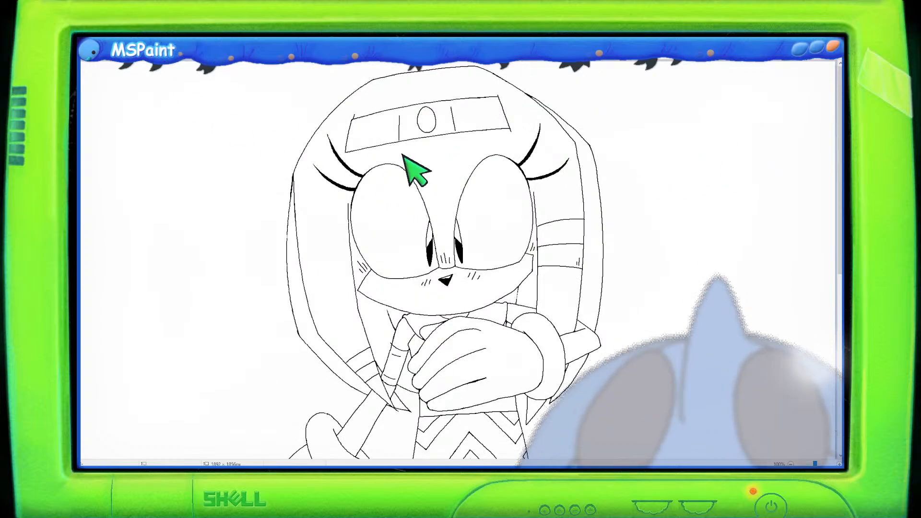
{"action": "left_click", "coordinate": [734, 98]}
{"action": "left_click_drag", "start_coordinate": [819, 174], "coordinate": [818, 132]}
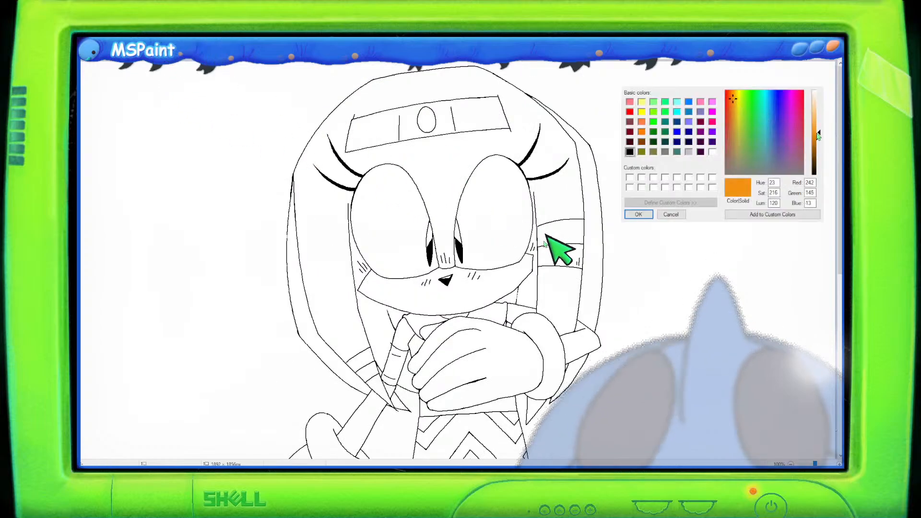
{"action": "left_click", "coordinate": [731, 103]}
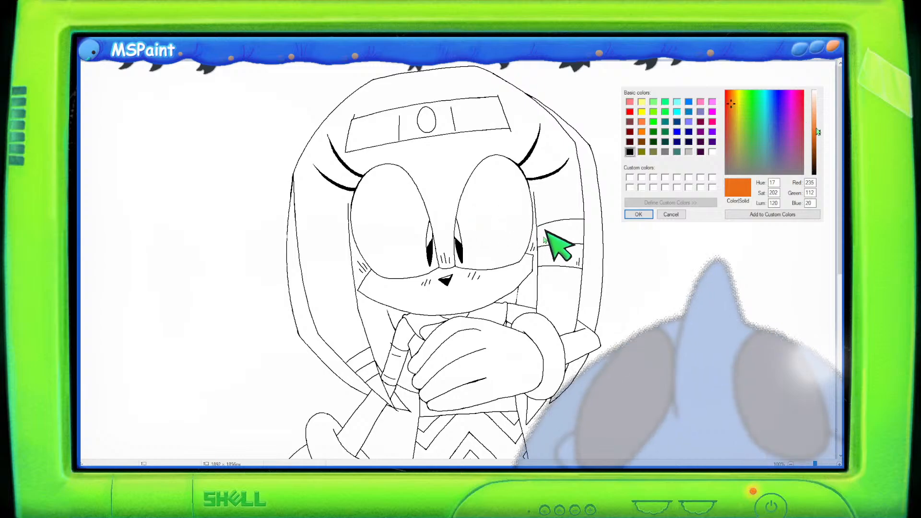
{"action": "left_click_drag", "start_coordinate": [819, 133], "coordinate": [818, 124]}
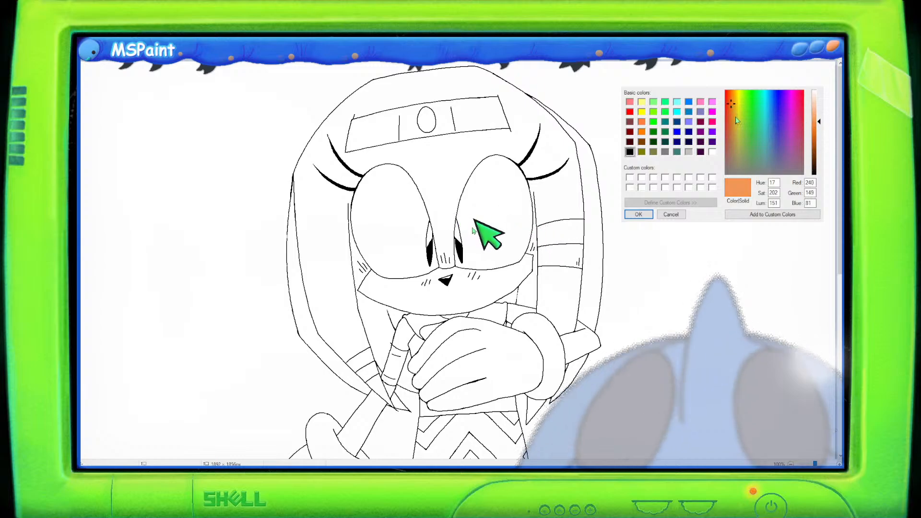
{"action": "left_click", "coordinate": [638, 214]}
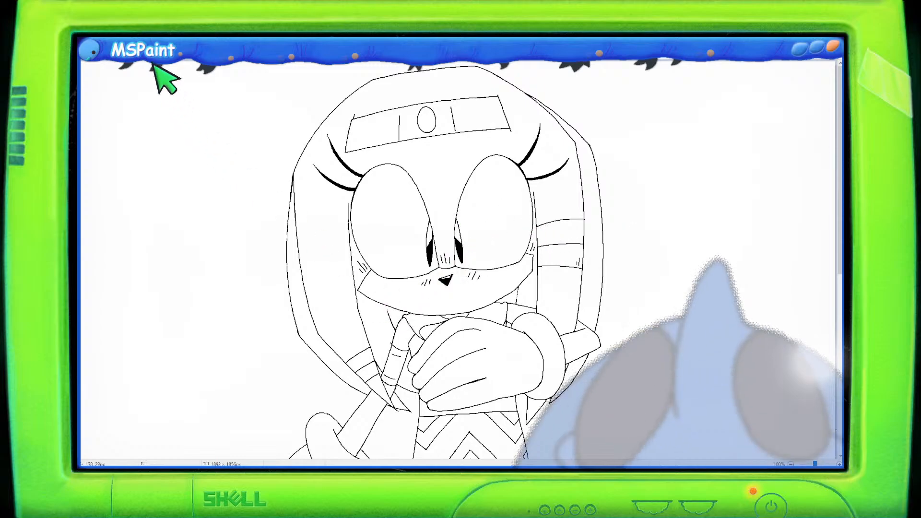
Step: Fill the head and all the dreadlock sections on both sides with the orange, leaving the headband and dreadlock bands white
{"action": "left_click", "coordinate": [301, 211]}
{"action": "left_click", "coordinate": [294, 288]}
{"action": "left_click", "coordinate": [403, 390]}
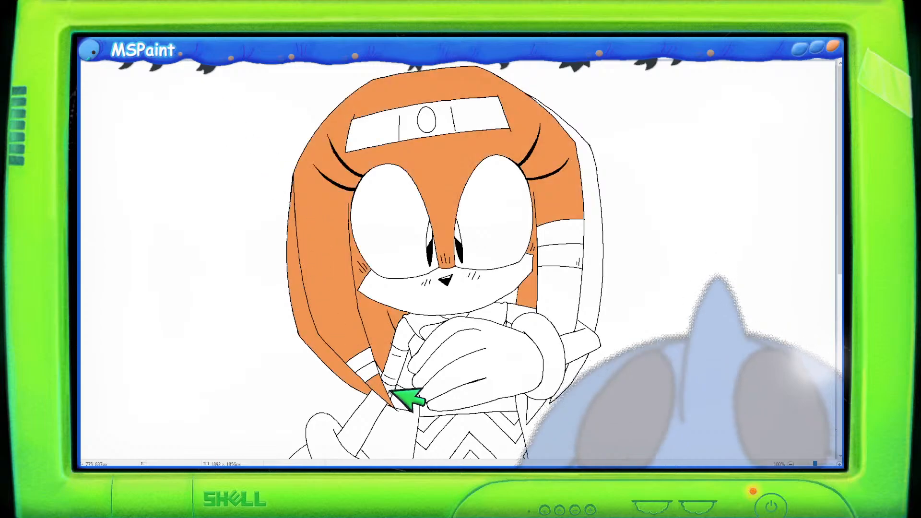
{"action": "left_click", "coordinate": [411, 377]}
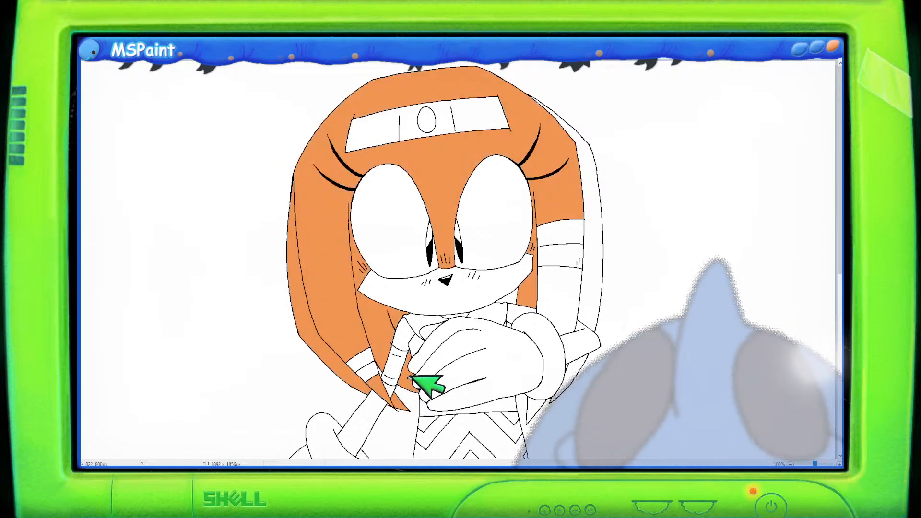
{"action": "left_click", "coordinate": [549, 303]}
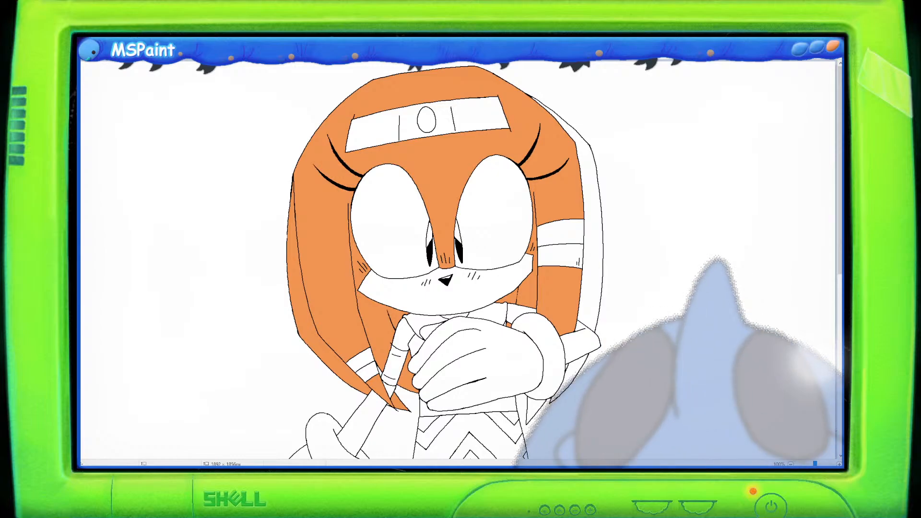
{"action": "left_click", "coordinate": [593, 204]}
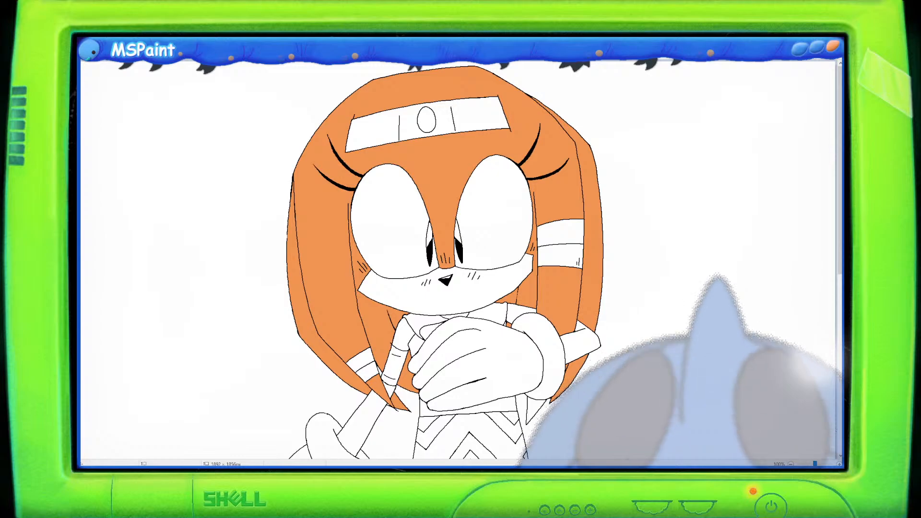
Step: Fill the skin areas of both arms with the same orange, including the left-hand forearm, the shoulders and the right-hand elbow
{"action": "scroll", "coordinate": [566, 299], "scroll_direction": "up", "scroll_amount": 1}
{"action": "scroll", "coordinate": [566, 301], "scroll_direction": "down", "scroll_amount": 5}
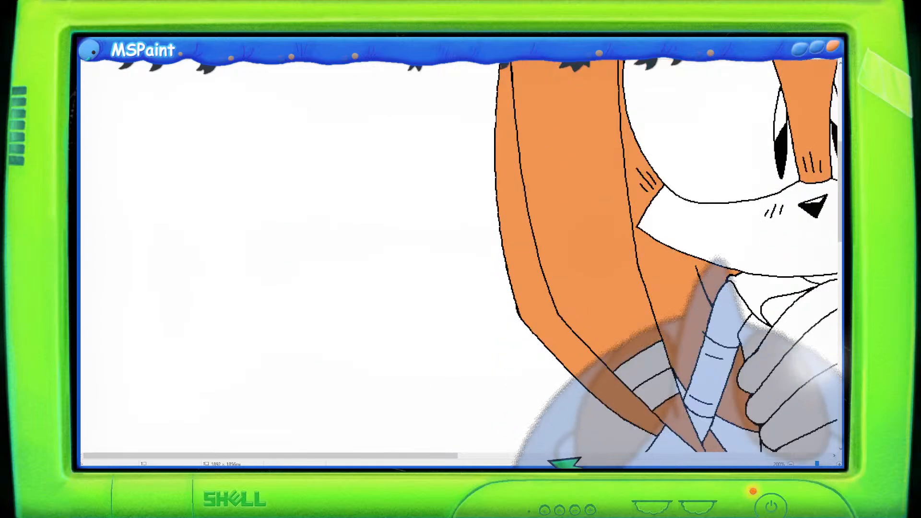
{"action": "left_click_drag", "start_coordinate": [459, 454], "coordinate": [711, 450]}
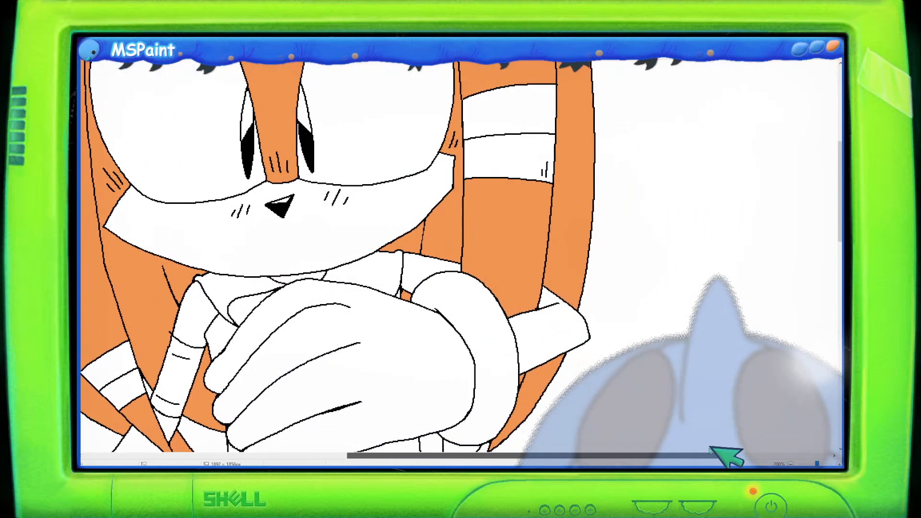
{"action": "scroll", "coordinate": [695, 398], "scroll_direction": "down", "scroll_amount": 2}
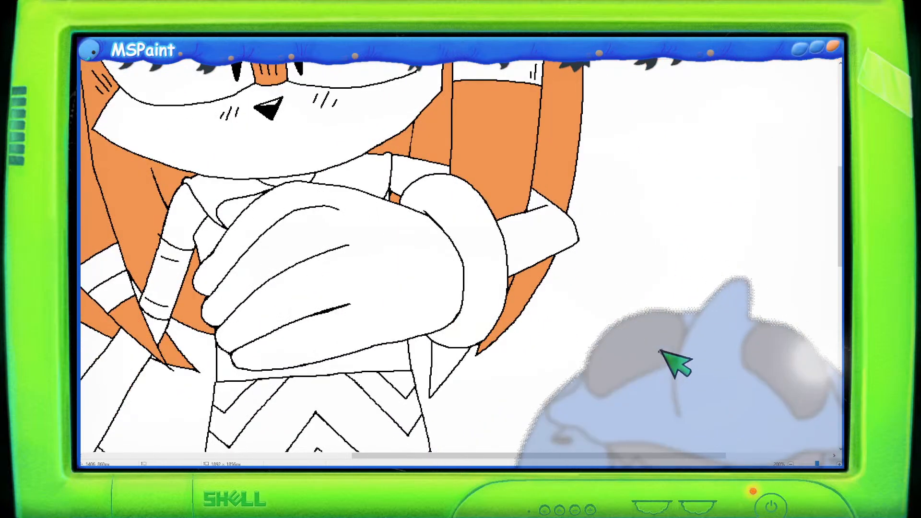
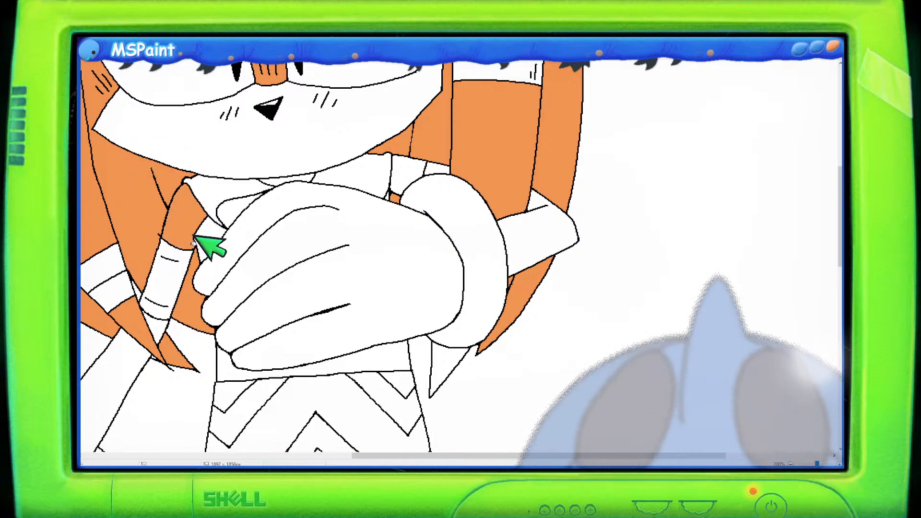
{"action": "scroll", "coordinate": [197, 232], "scroll_direction": "down", "scroll_amount": 3}
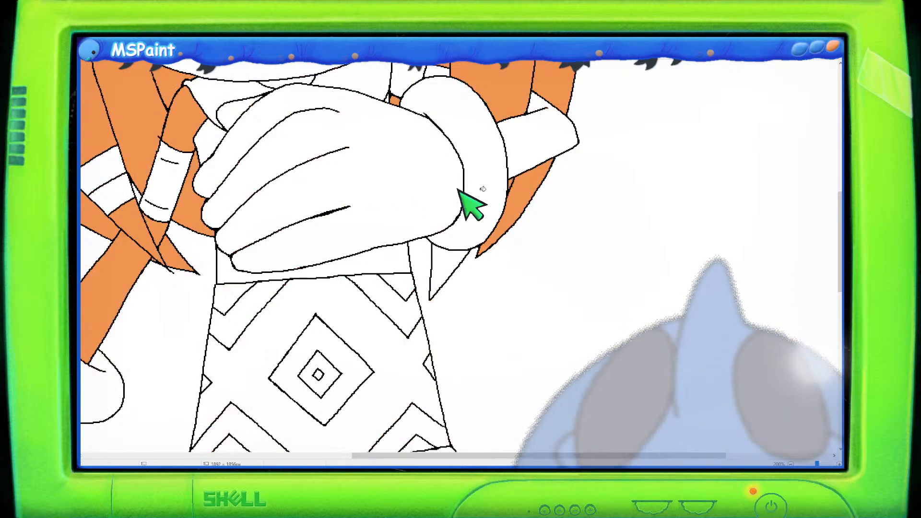
{"action": "scroll", "coordinate": [403, 110], "scroll_direction": "up", "scroll_amount": 3}
{"action": "scroll", "coordinate": [402, 115], "scroll_direction": "up", "scroll_amount": 3}
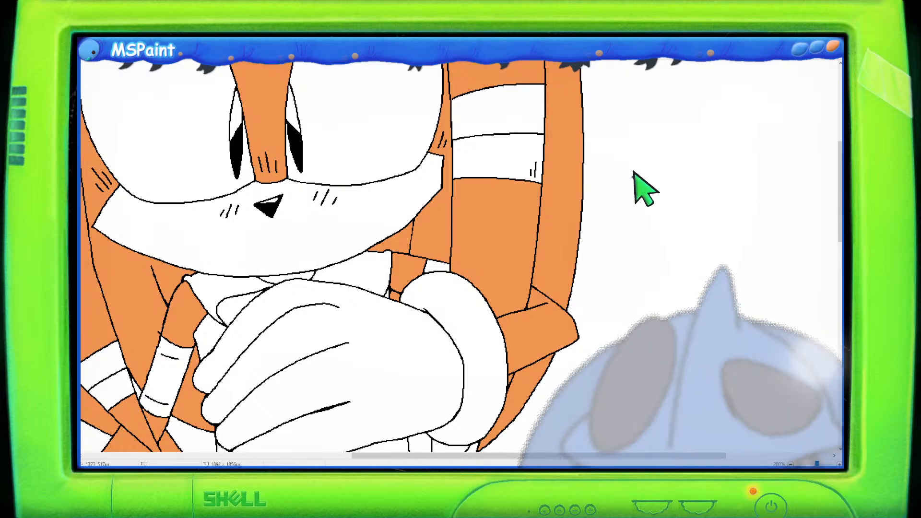
Step: Paste the in-game reference picture of the character, examine its colours up close, and undo the paste
{"action": "scroll", "coordinate": [641, 186], "scroll_direction": "down", "scroll_amount": 2}
{"action": "scroll", "coordinate": [641, 185], "scroll_direction": "up", "scroll_amount": 1}
{"action": "key", "text": "ctrl+v"}
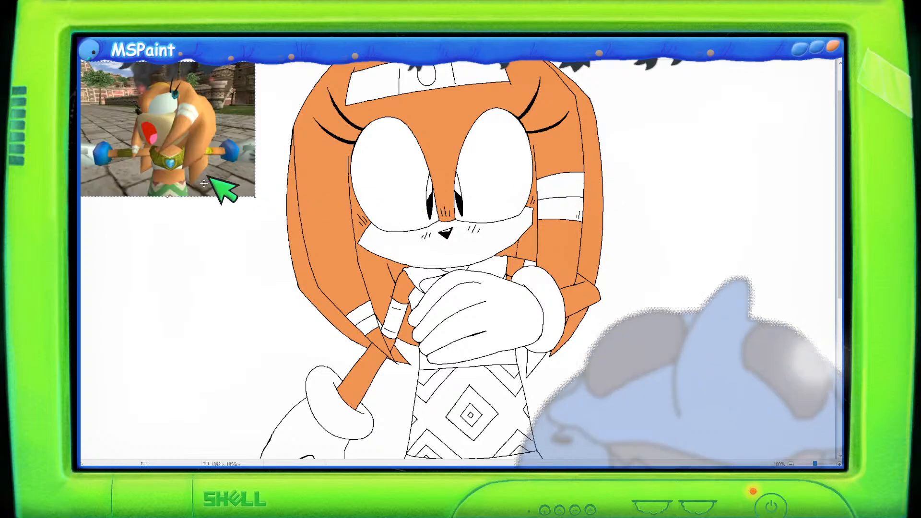
{"action": "scroll", "coordinate": [213, 179], "scroll_direction": "up", "scroll_amount": 1}
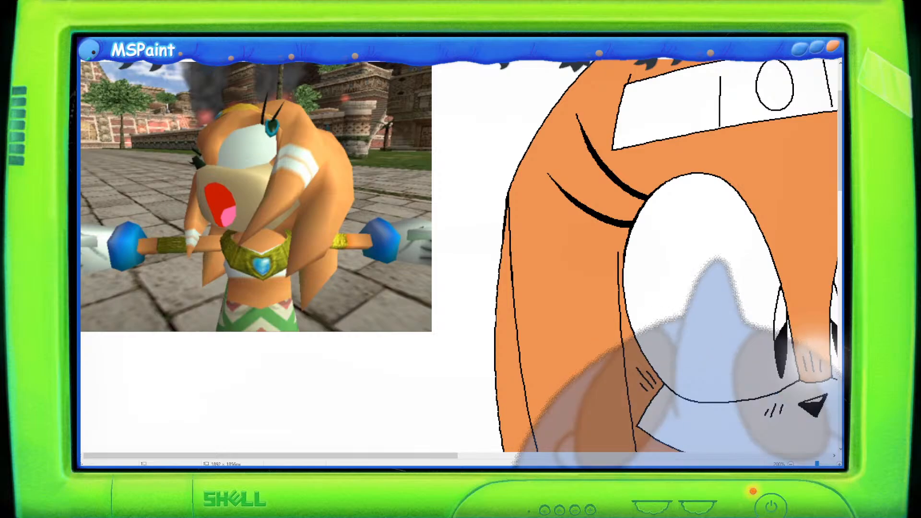
{"action": "scroll", "coordinate": [458, 120], "scroll_direction": "down", "scroll_amount": 1}
{"action": "key", "text": "ctrl+z"}
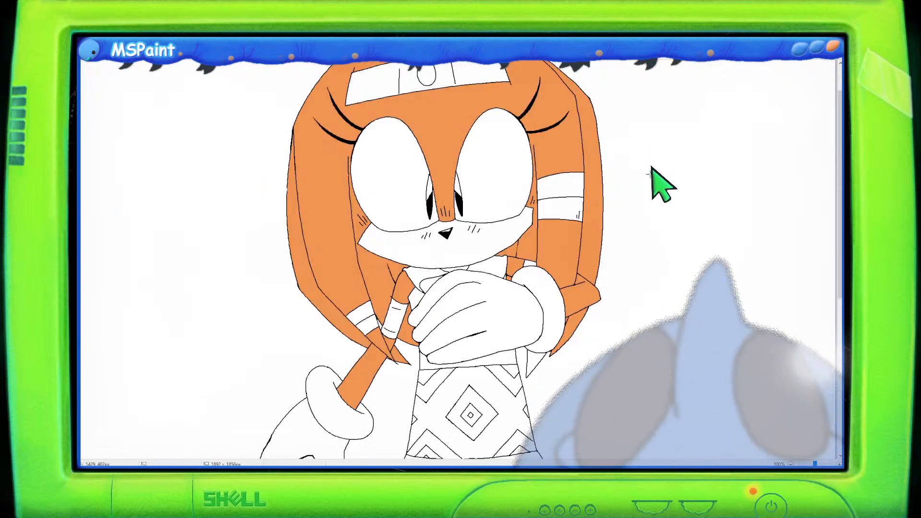
Step: Mix a light blue (Red 217, Green 243, Blue 251) and fill the wraps on both legs and feet with it
{"action": "scroll", "coordinate": [650, 213], "scroll_direction": "down", "scroll_amount": 3}
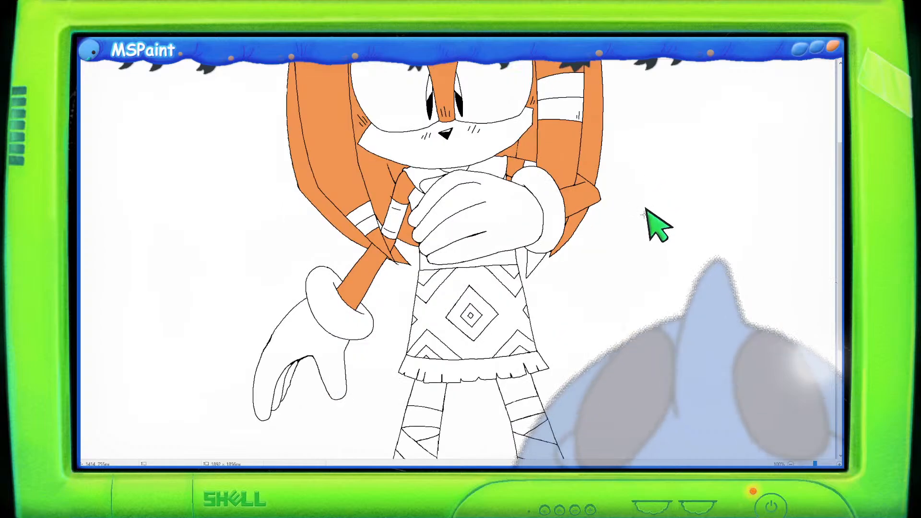
{"action": "scroll", "coordinate": [648, 211], "scroll_direction": "down", "scroll_amount": 3}
{"action": "scroll", "coordinate": [648, 211], "scroll_direction": "down", "scroll_amount": 3}
{"action": "scroll", "coordinate": [648, 211], "scroll_direction": "up", "scroll_amount": 3}
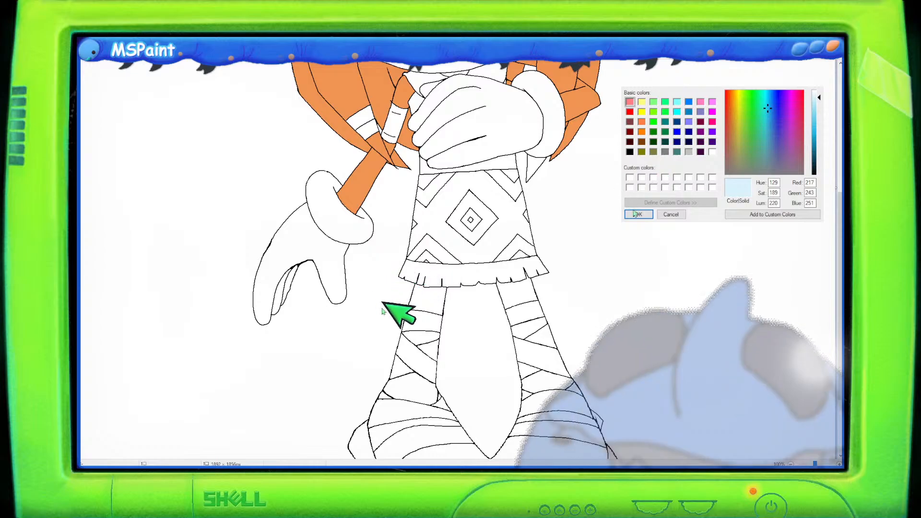
{"action": "left_click", "coordinate": [427, 319]}
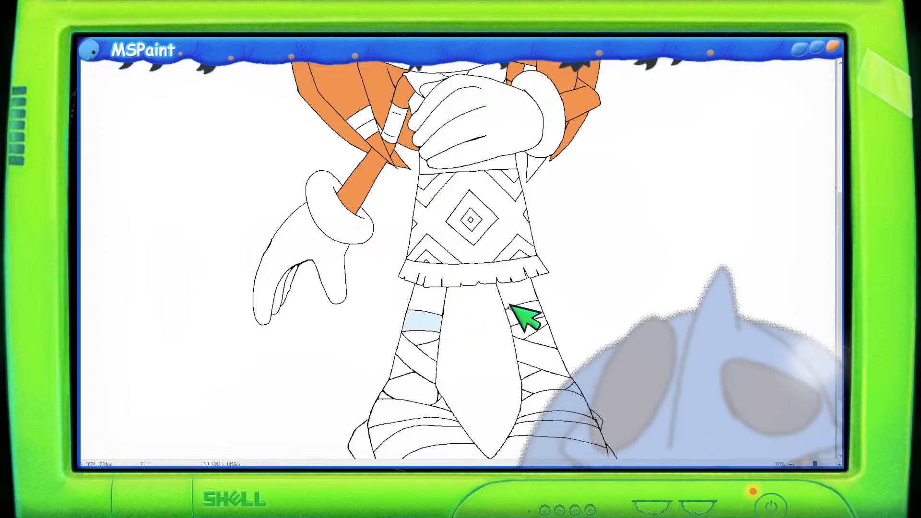
{"action": "left_click", "coordinate": [523, 314]}
{"action": "left_click", "coordinate": [432, 349]}
{"action": "left_click", "coordinate": [410, 367]}
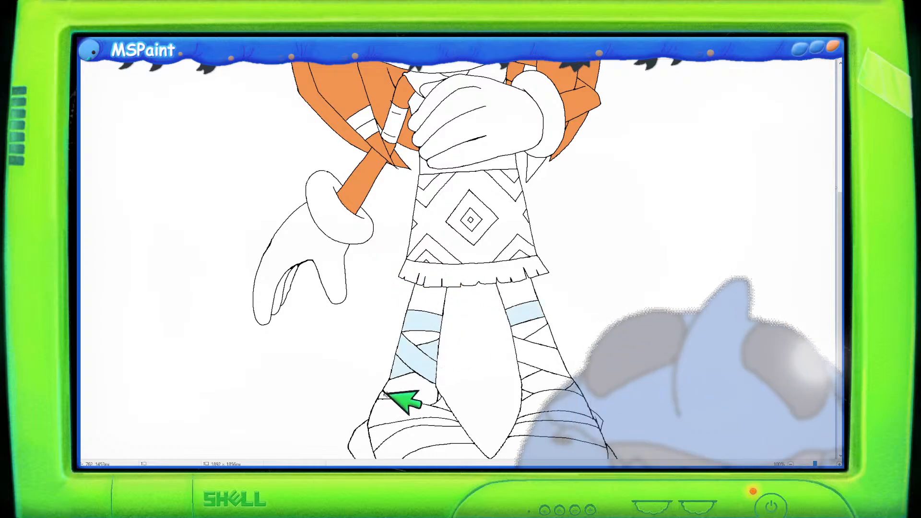
{"action": "left_click", "coordinate": [403, 405]}
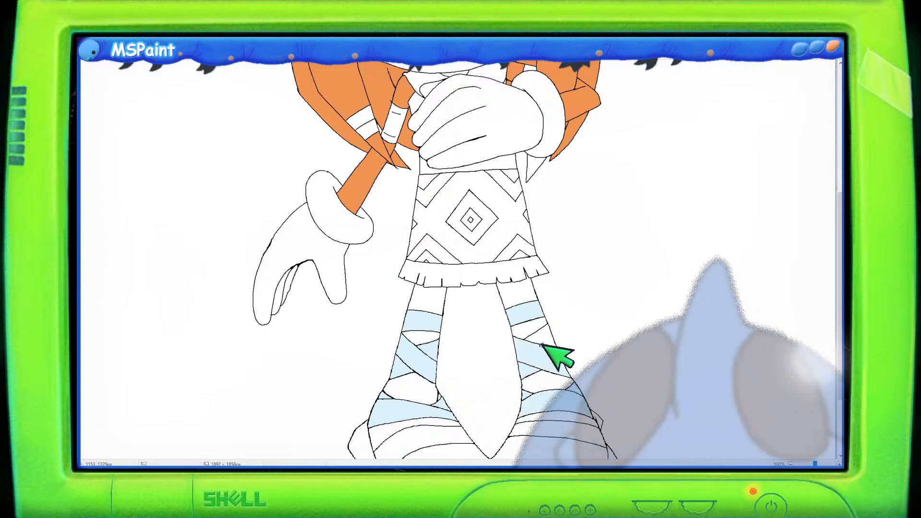
{"action": "scroll", "coordinate": [782, 294], "scroll_direction": "down", "scroll_amount": 3}
{"action": "left_click", "coordinate": [442, 333]}
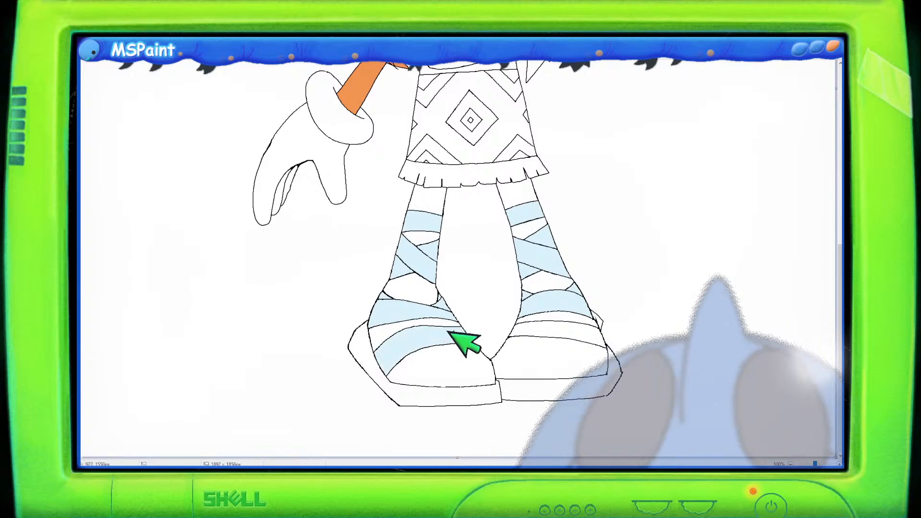
Step: Try to fill both shoe soles with the light blue and undo the fills
{"action": "left_click", "coordinate": [513, 387]}
{"action": "left_click", "coordinate": [488, 393]}
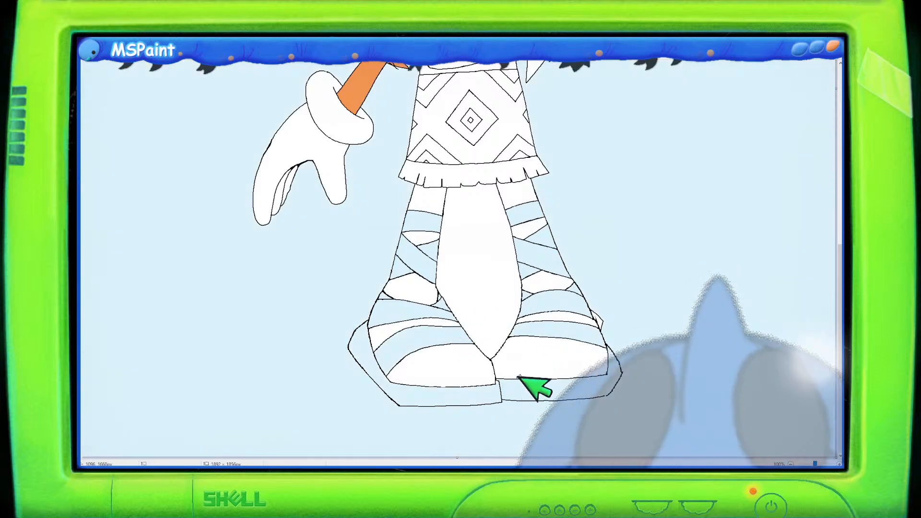
{"action": "key", "text": "ctrl+z"}
{"action": "key", "text": "ctrl+z"}
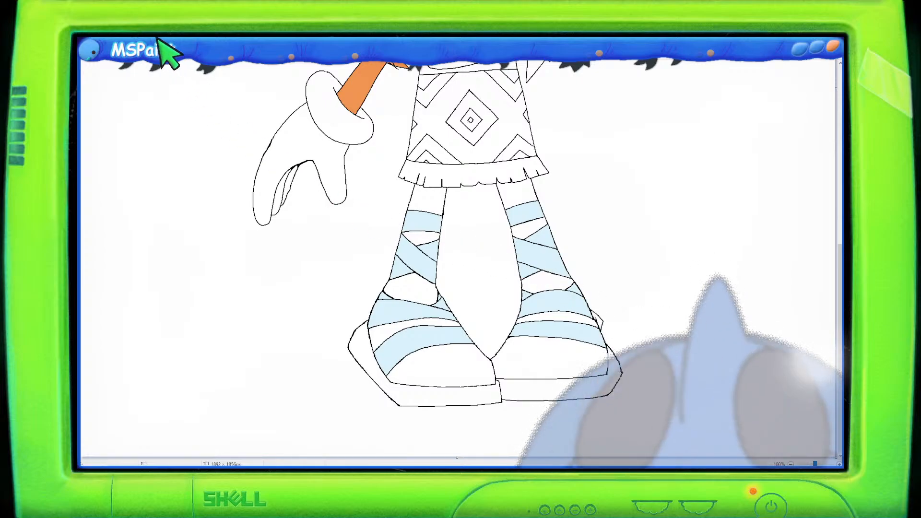
Step: Recolour the leg and foot wraps in a paler blue, and fill both shoe soles and the lowered glove with it
{"action": "left_click", "coordinate": [220, 38]}
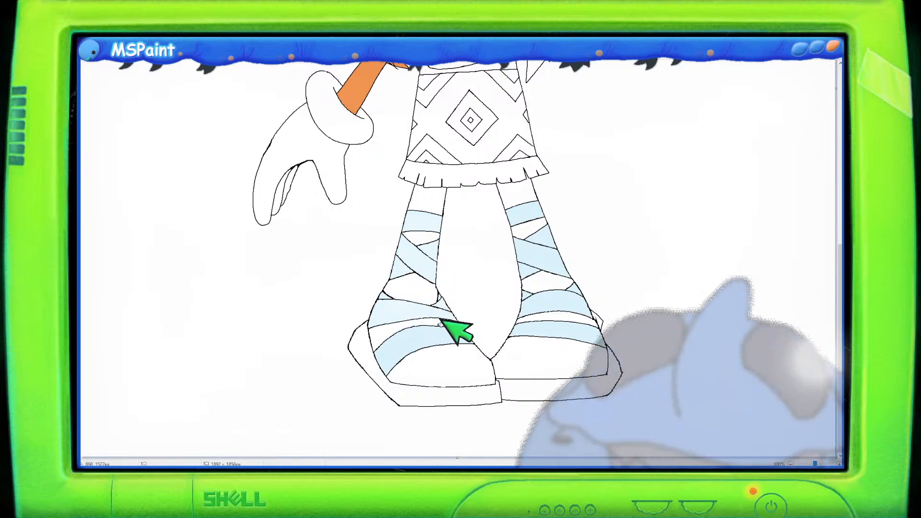
{"action": "left_click", "coordinate": [379, 369]}
{"action": "left_click", "coordinate": [540, 387]}
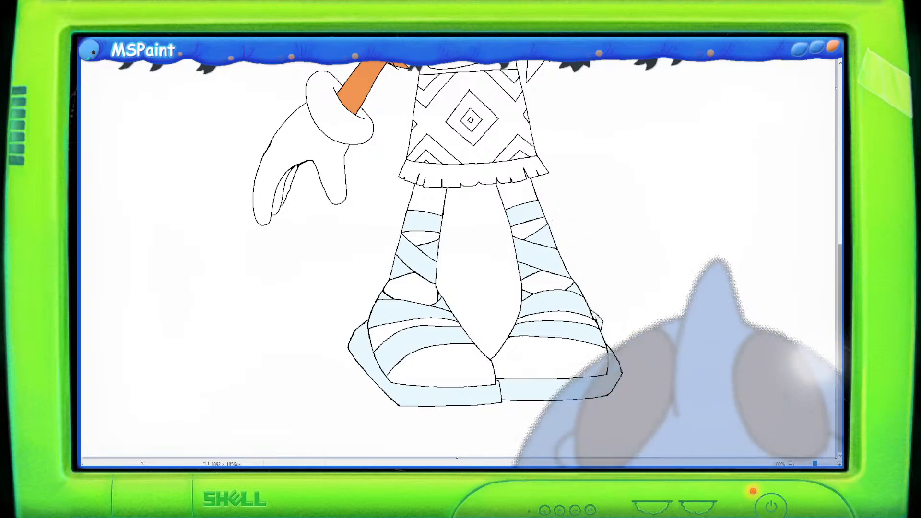
{"action": "scroll", "coordinate": [528, 240], "scroll_direction": "up", "scroll_amount": 3}
{"action": "left_click", "coordinate": [304, 241]}
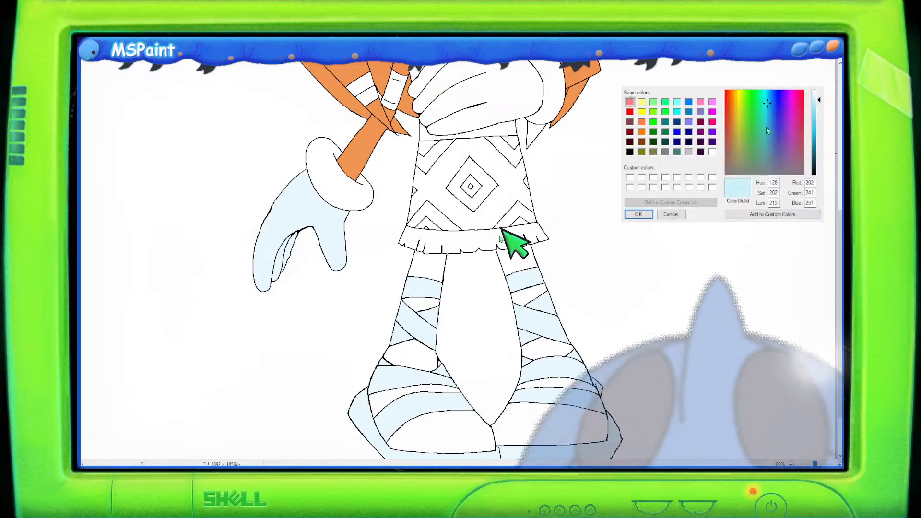
Step: Mix a darker, greyer blue and fill the shaded inner fingers of the lowered glove with it
{"action": "left_click_drag", "start_coordinate": [767, 126], "coordinate": [767, 137]}
{"action": "key", "text": "Return"}
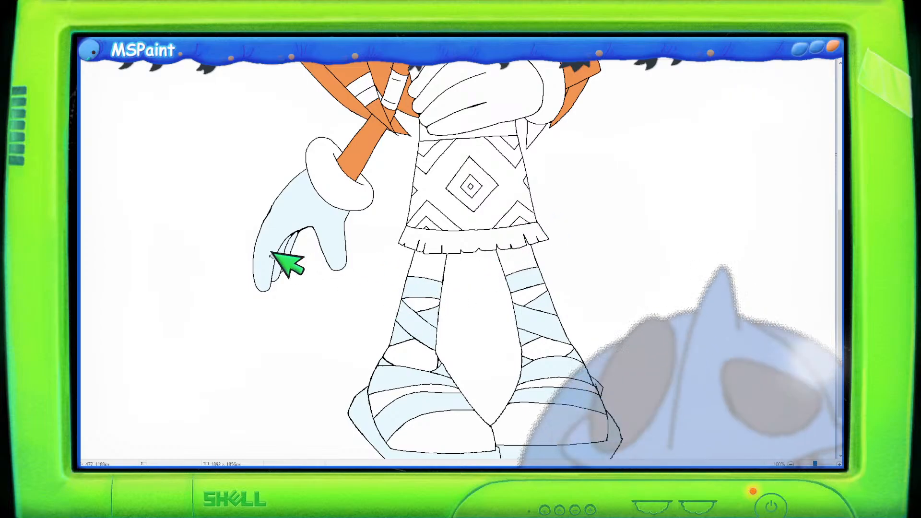
{"action": "left_click", "coordinate": [226, 38]}
{"action": "left_click", "coordinate": [812, 112]}
{"action": "left_click_drag", "start_coordinate": [766, 141], "coordinate": [766, 153]}
{"action": "key", "text": "Return"}
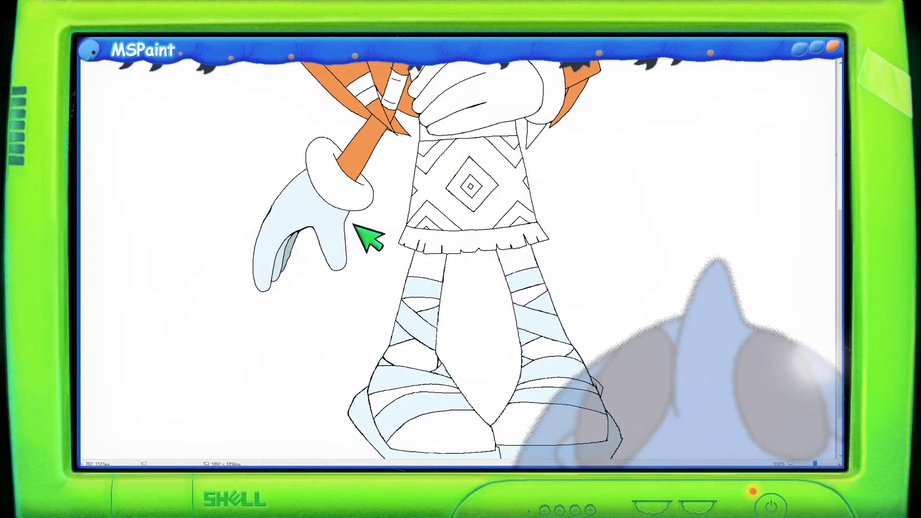
Step: Fill the raised glove with the pale blue and the small dreadlock tip below the raised arm with the orange
{"action": "left_click_drag", "start_coordinate": [840, 248], "coordinate": [840, 193]}
{"action": "left_click", "coordinate": [475, 194]}
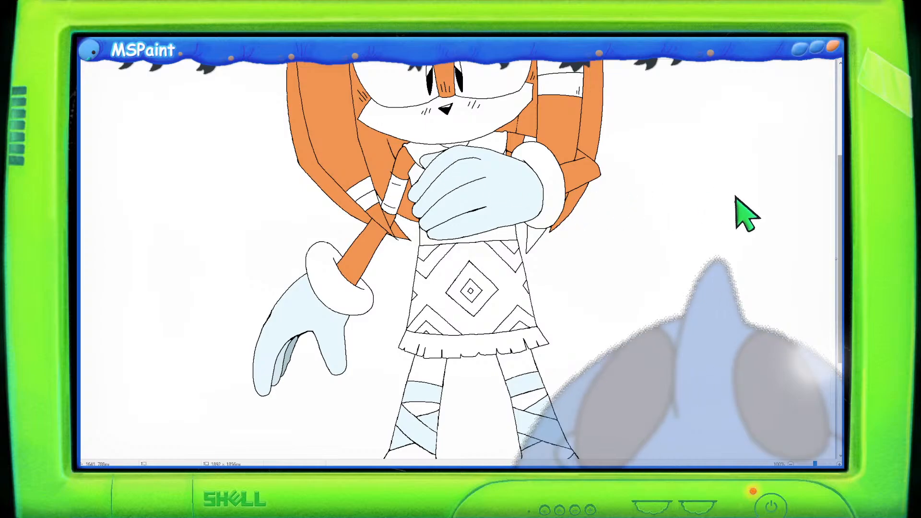
{"action": "left_click_drag", "start_coordinate": [840, 235], "coordinate": [840, 197]}
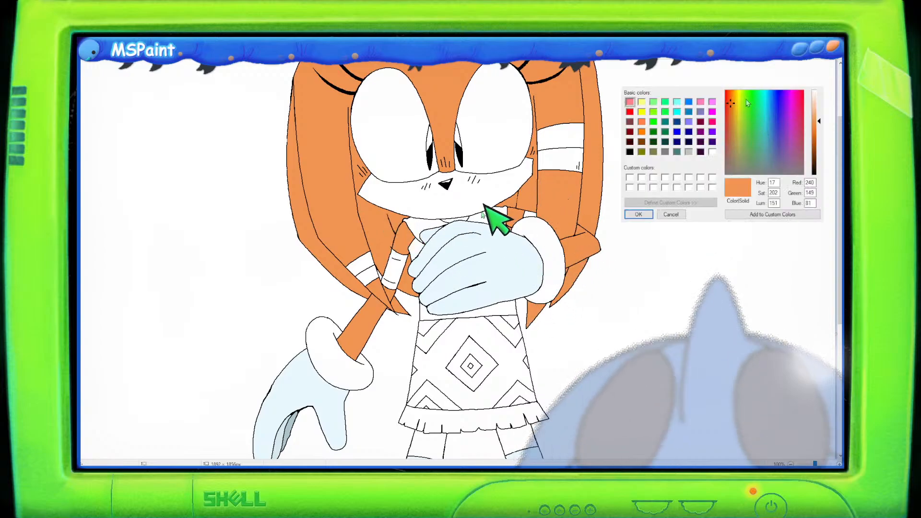
Step: Mix a bright yellow-green and fill the background of the patterned dress with it
{"action": "left_click", "coordinate": [746, 107]}
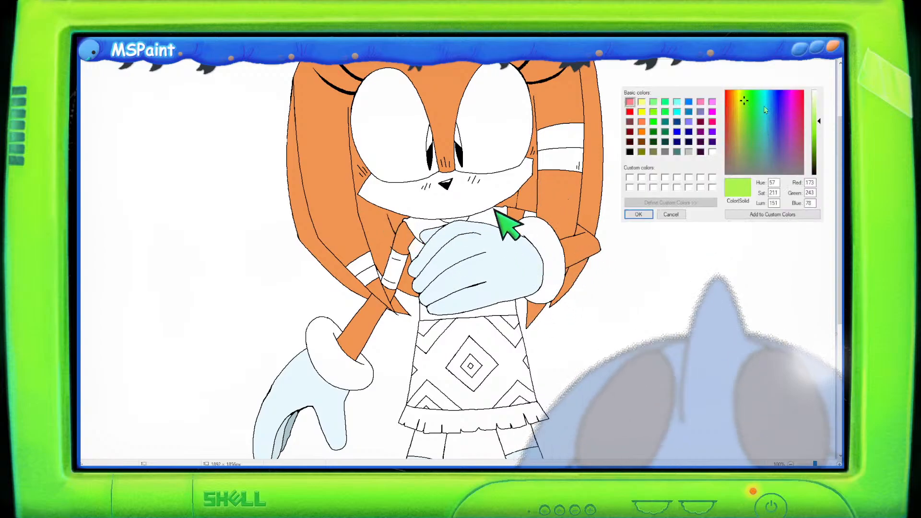
{"action": "left_click", "coordinate": [638, 214]}
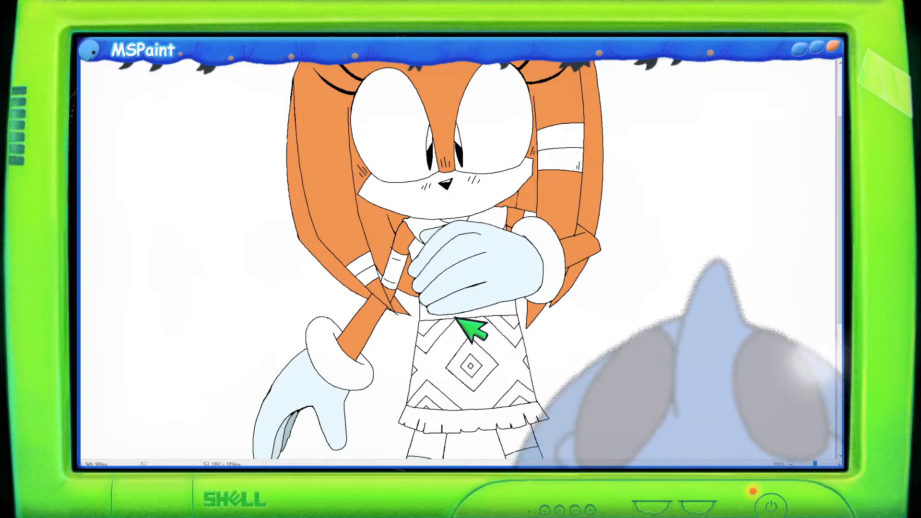
{"action": "left_click", "coordinate": [473, 329]}
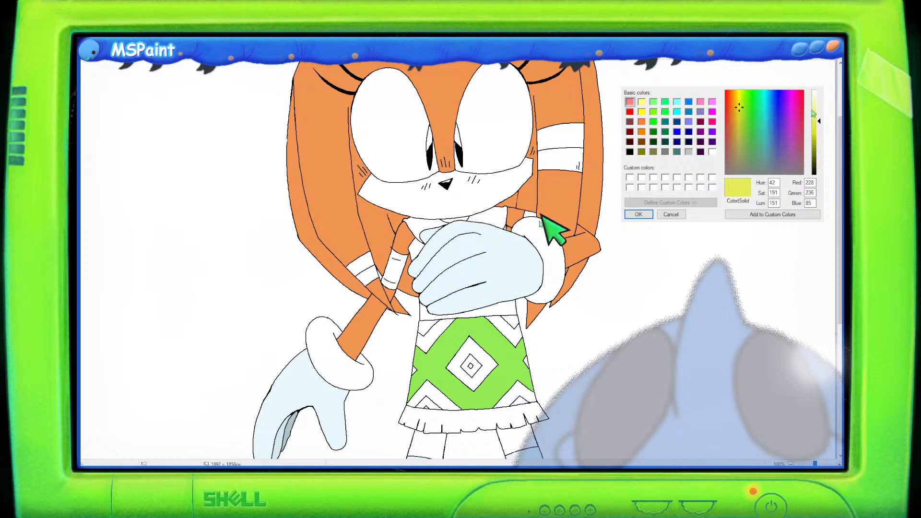
Step: Mix a pale cream (RGB 239, 240, 208) and fill the dress's corner chevrons and the outer band of the central diamond
{"action": "left_click", "coordinate": [815, 103]}
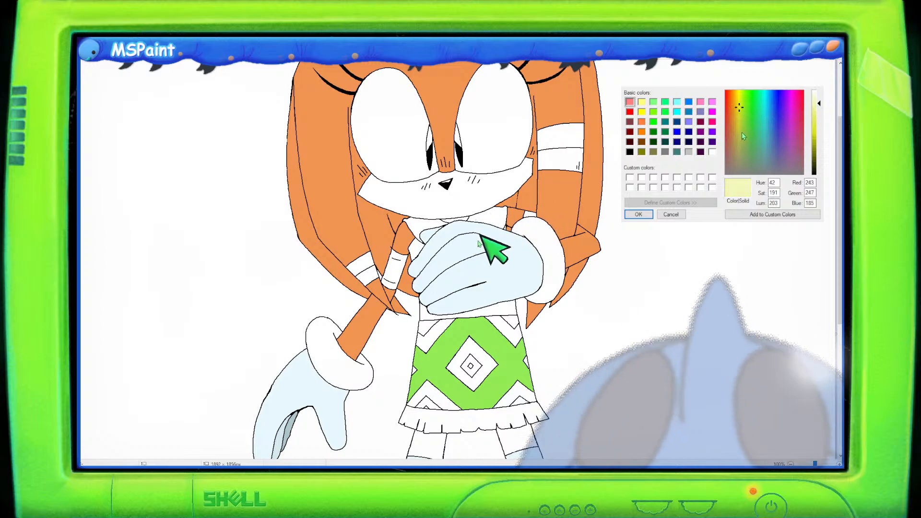
{"action": "left_click", "coordinate": [739, 132]}
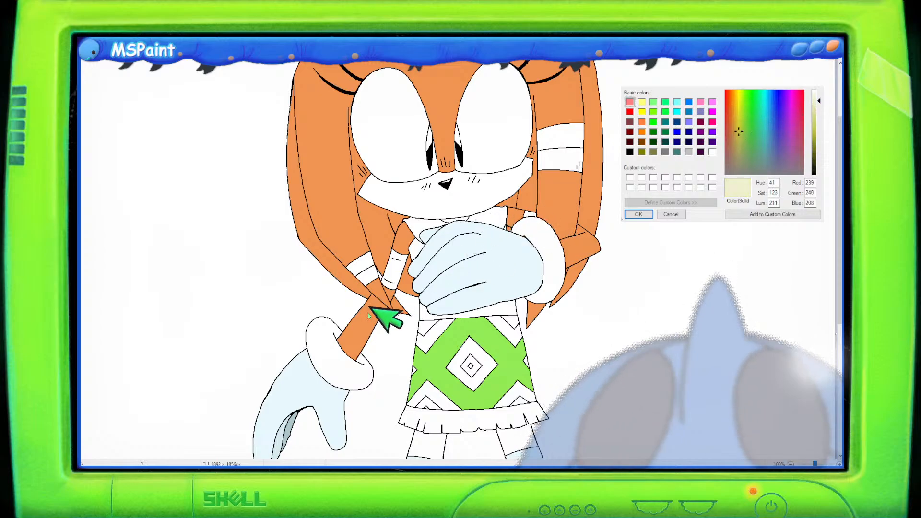
{"action": "key", "text": "Return"}
{"action": "left_click", "coordinate": [431, 336]}
{"action": "left_click", "coordinate": [424, 396]}
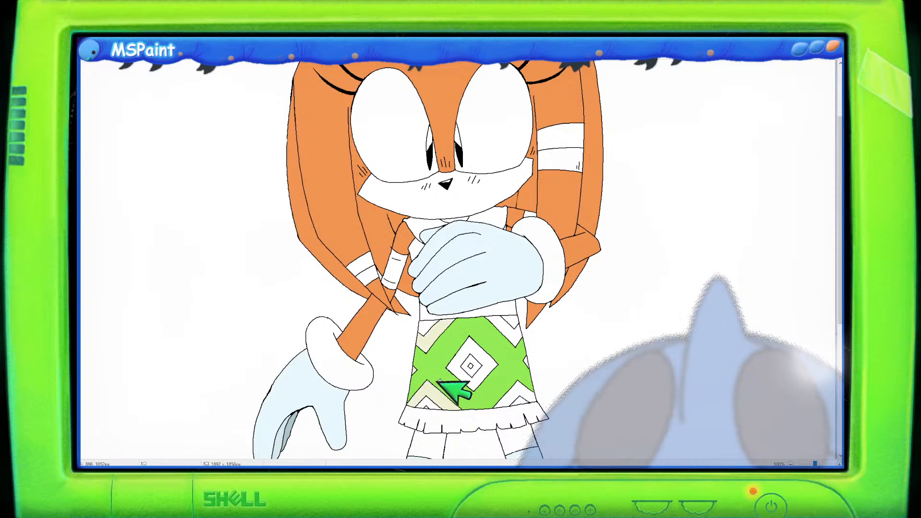
{"action": "left_click", "coordinate": [474, 350]}
{"action": "left_click", "coordinate": [514, 333]}
{"action": "left_click", "coordinate": [523, 385]}
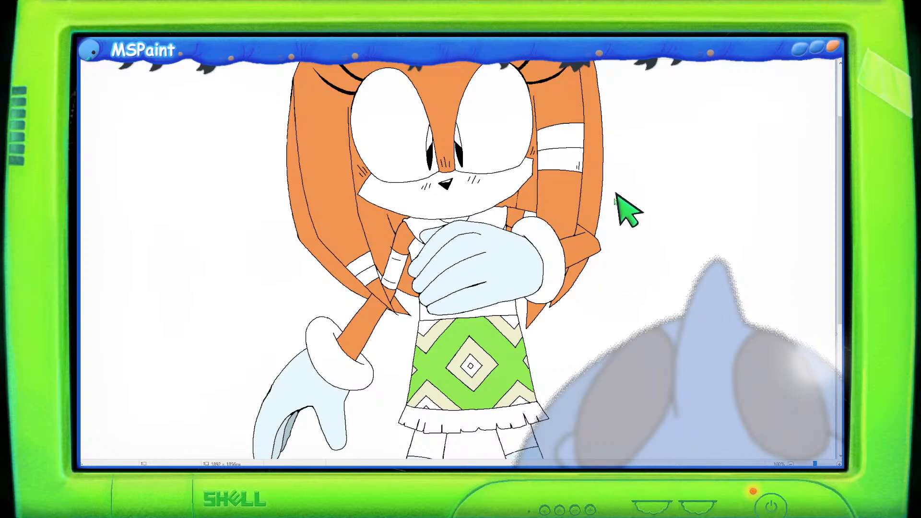
Step: Mix a muted magenta (RGB 182, 73, 112) and fill the dress's inner diamond and its upper and lower corner shapes
{"action": "key", "text": "alt+h"}
{"action": "key", "text": "e"}
{"action": "key", "text": "c"}
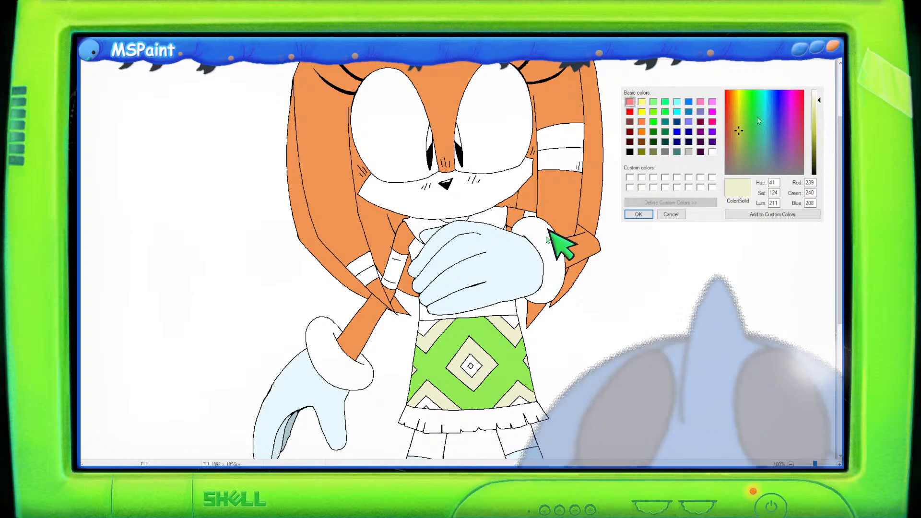
{"action": "left_click", "coordinate": [797, 118]}
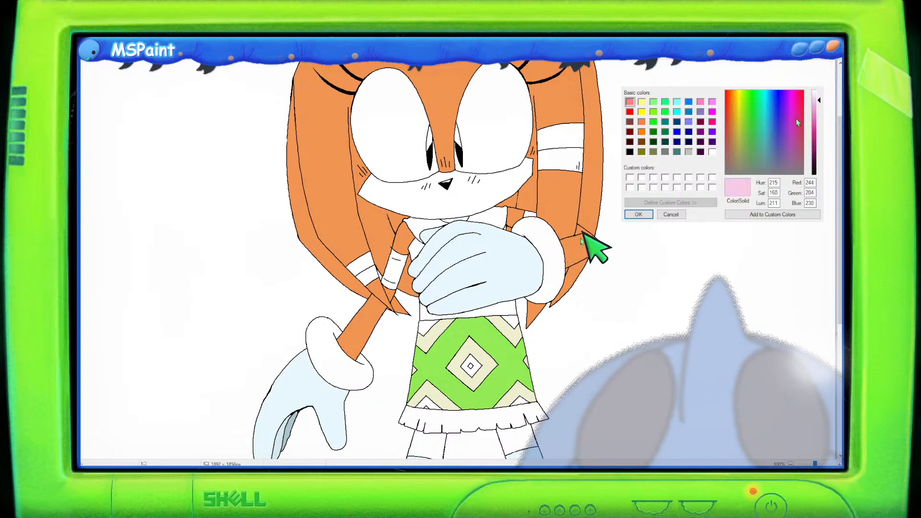
{"action": "left_click", "coordinate": [811, 119]}
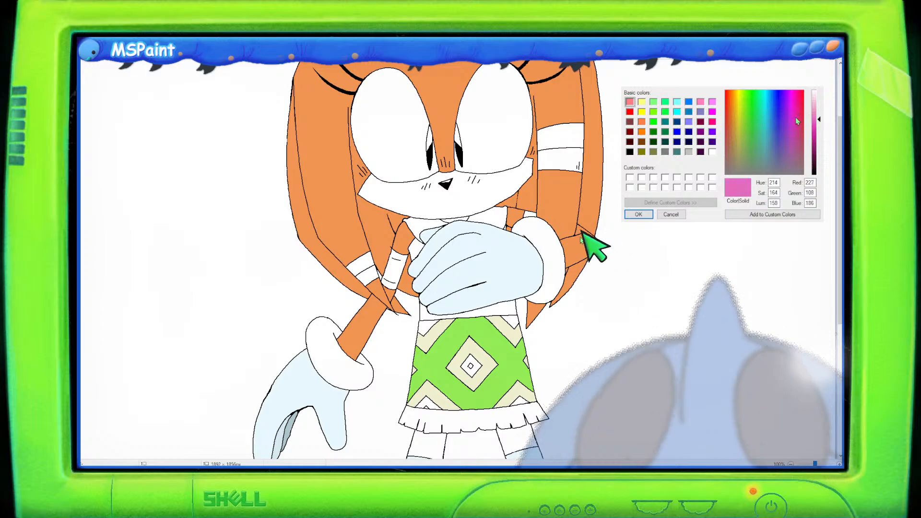
{"action": "left_click", "coordinate": [796, 140]}
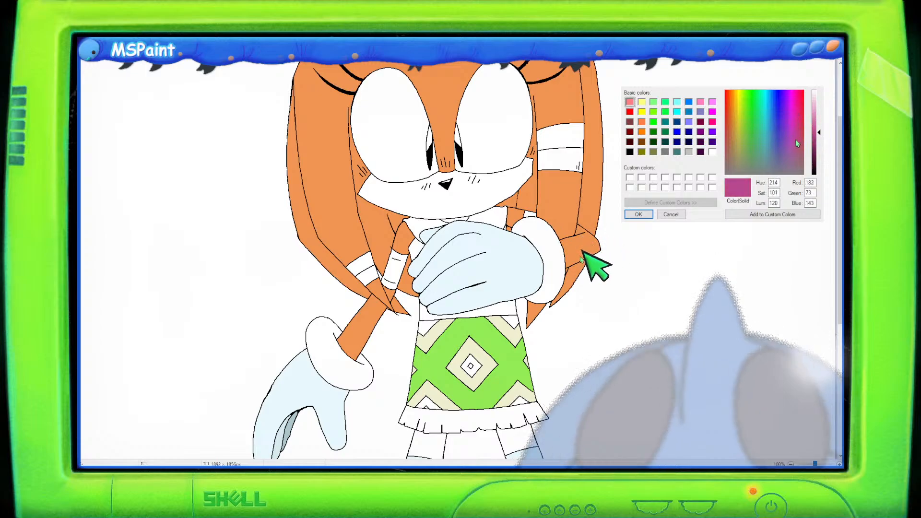
{"action": "left_click", "coordinate": [797, 140]}
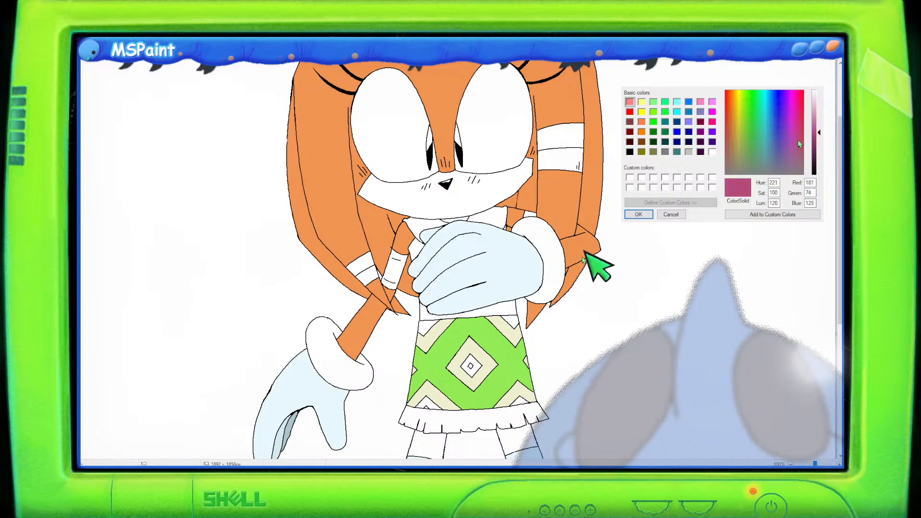
{"action": "left_click", "coordinate": [799, 139]}
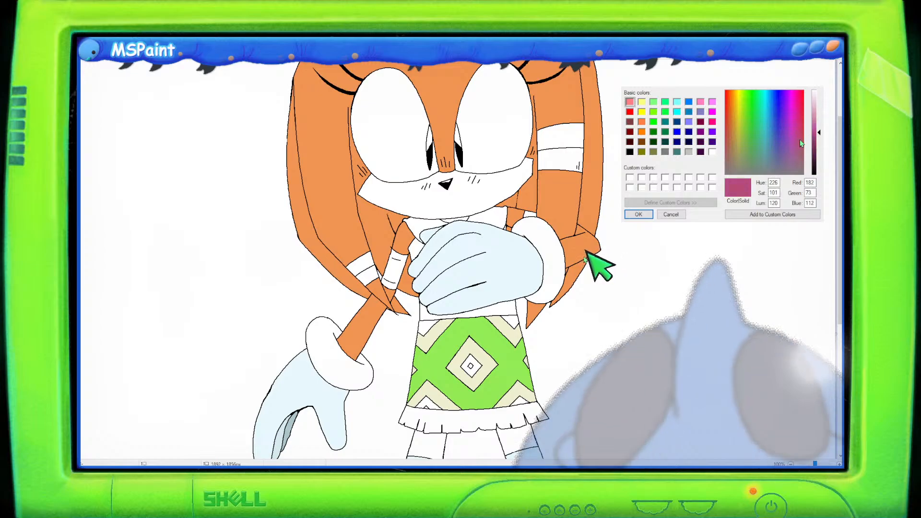
{"action": "key", "text": "Return"}
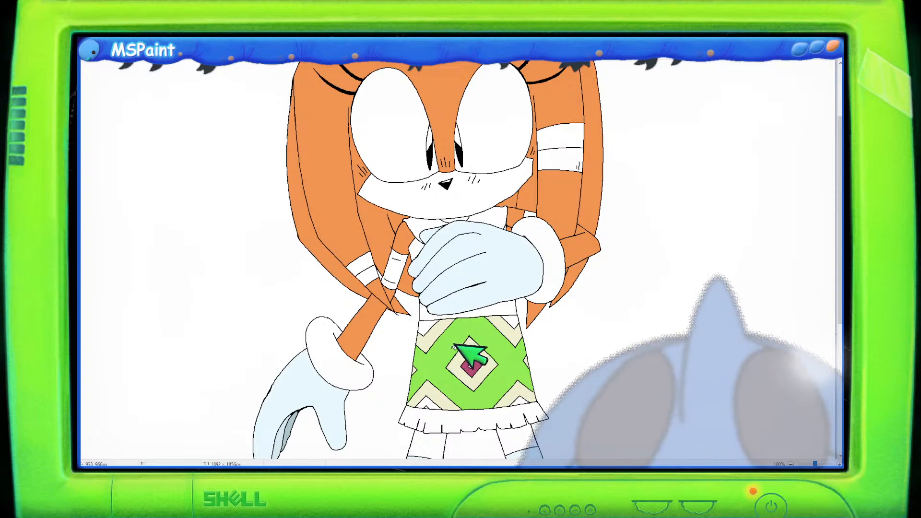
{"action": "left_click", "coordinate": [434, 401]}
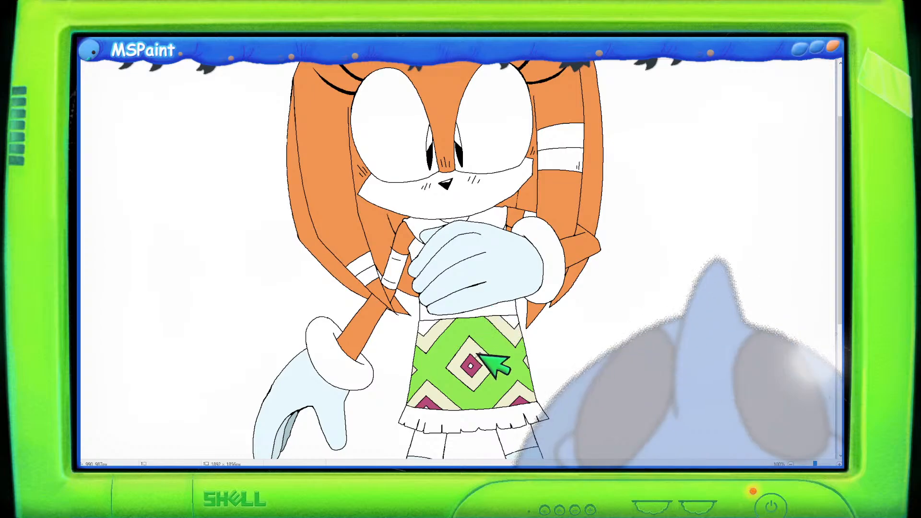
{"action": "left_click", "coordinate": [512, 322]}
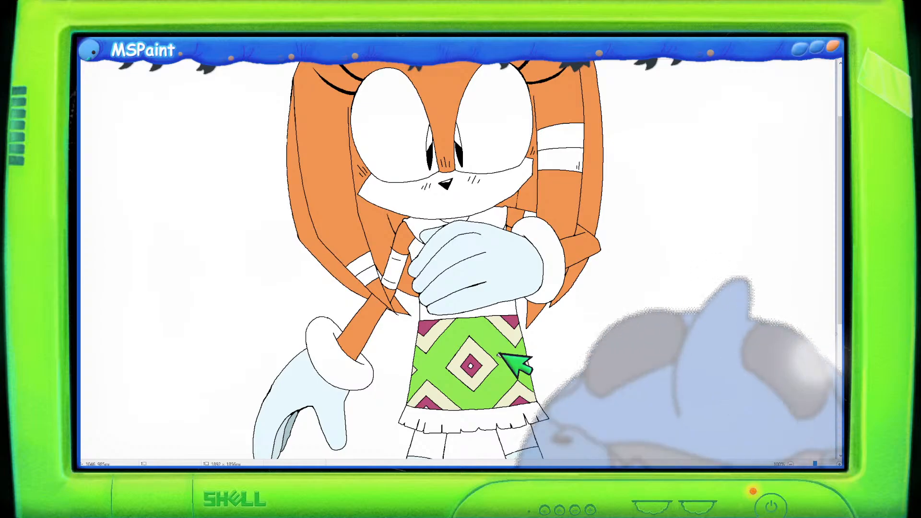
Step: Fill the dress's fringed hem with the cream and the exposed waist above the dress with the fur orange
{"action": "scroll", "coordinate": [640, 161], "scroll_direction": "down", "scroll_amount": 5}
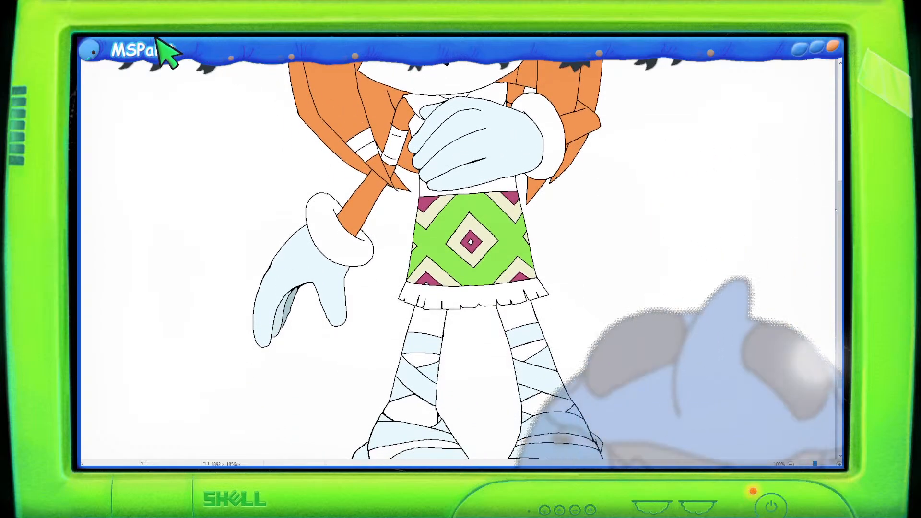
{"action": "left_click", "coordinate": [454, 292]}
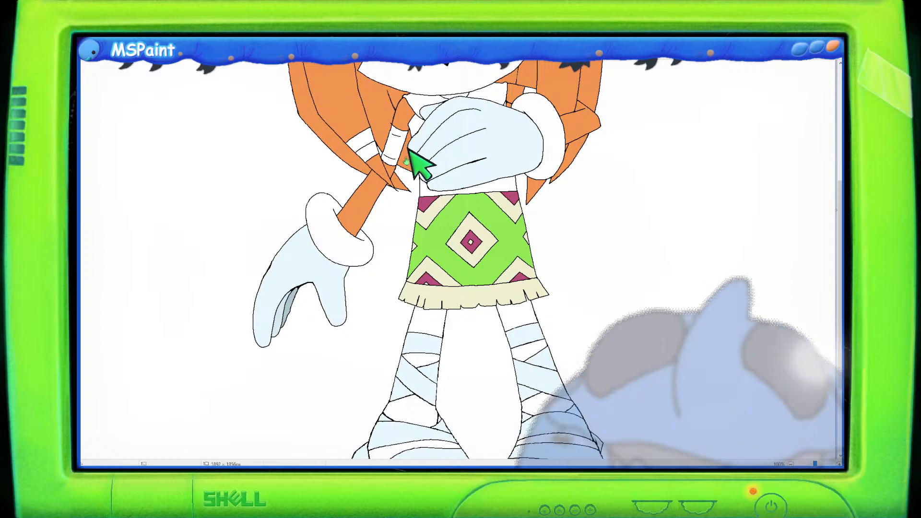
{"action": "left_click", "coordinate": [427, 185]}
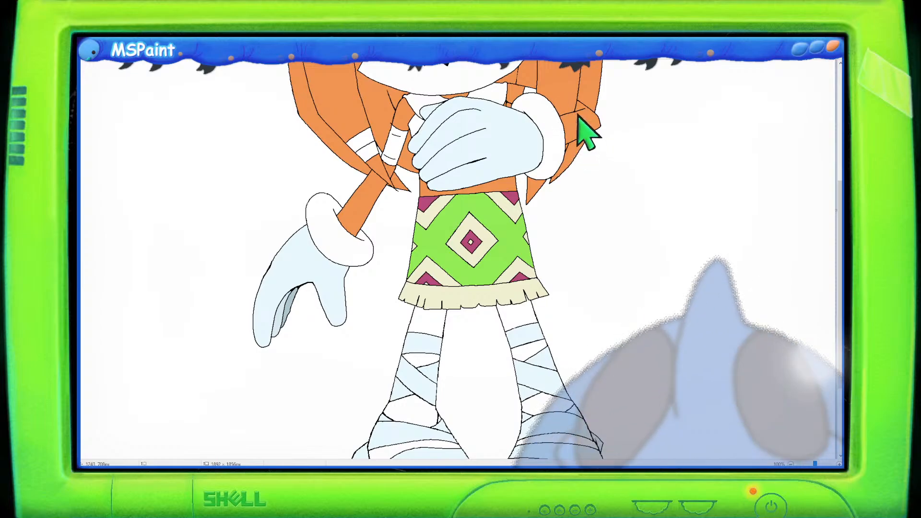
Step: Mix a strong blue (RGB 10, 128, 245) and fill both glove cuffs with it
{"action": "left_click", "coordinate": [736, 105]}
{"action": "left_click_drag", "start_coordinate": [736, 104], "coordinate": [819, 132]}
{"action": "left_click", "coordinate": [772, 101]}
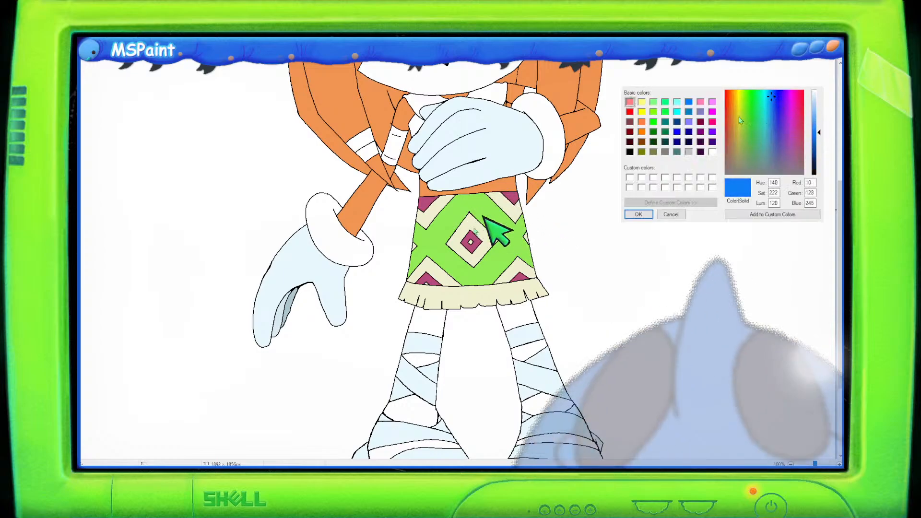
{"action": "left_click", "coordinate": [640, 215]}
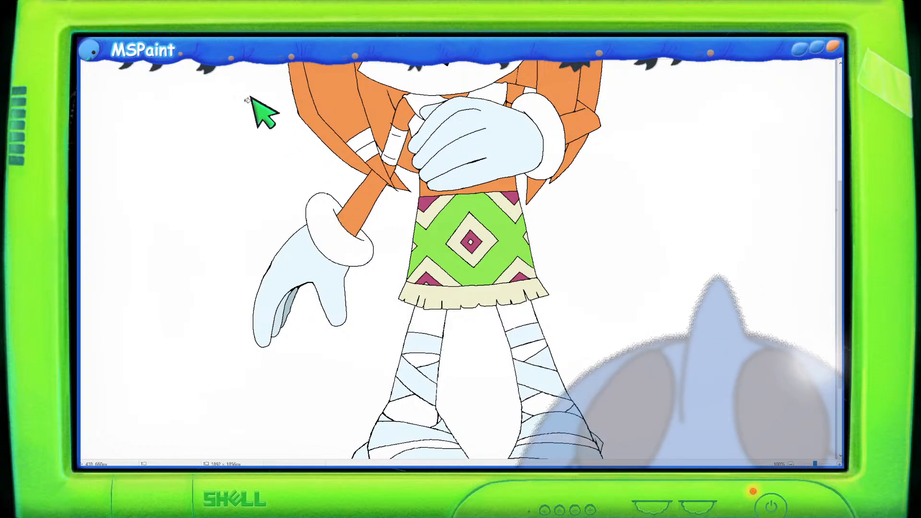
{"action": "left_click", "coordinate": [331, 234]}
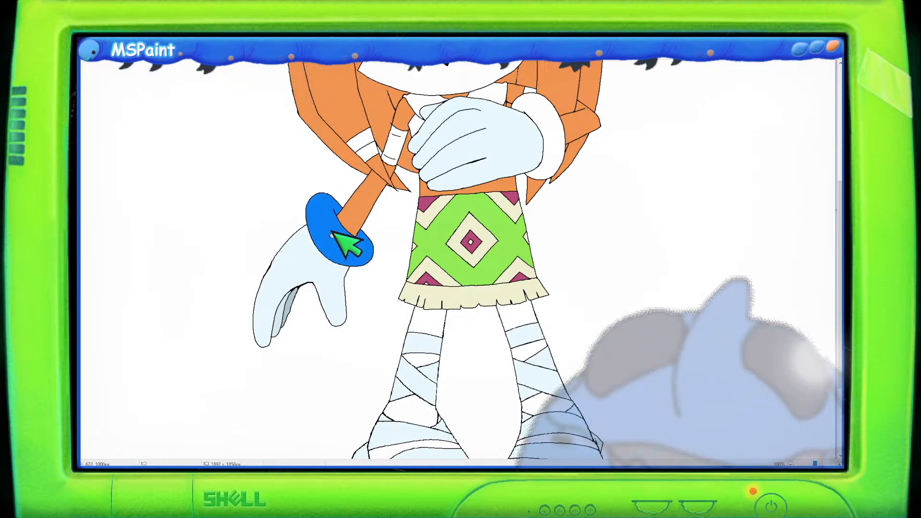
{"action": "left_click", "coordinate": [552, 137]}
Step: Fill the oval gem on the headband with the same strong blue
{"action": "scroll", "coordinate": [710, 173], "scroll_direction": "up", "scroll_amount": 1}
{"action": "scroll", "coordinate": [460, 259], "scroll_direction": "up", "scroll_amount": 4}
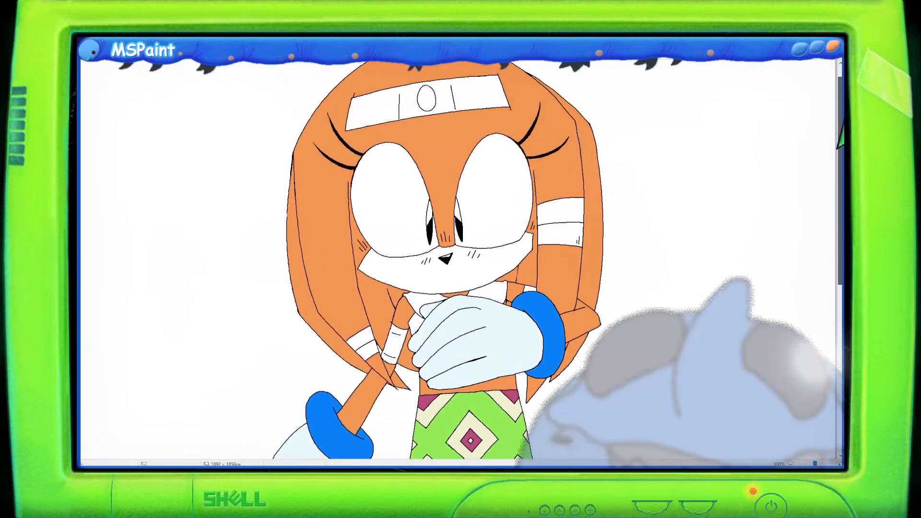
{"action": "scroll", "coordinate": [547, 152], "scroll_direction": "up", "scroll_amount": 1}
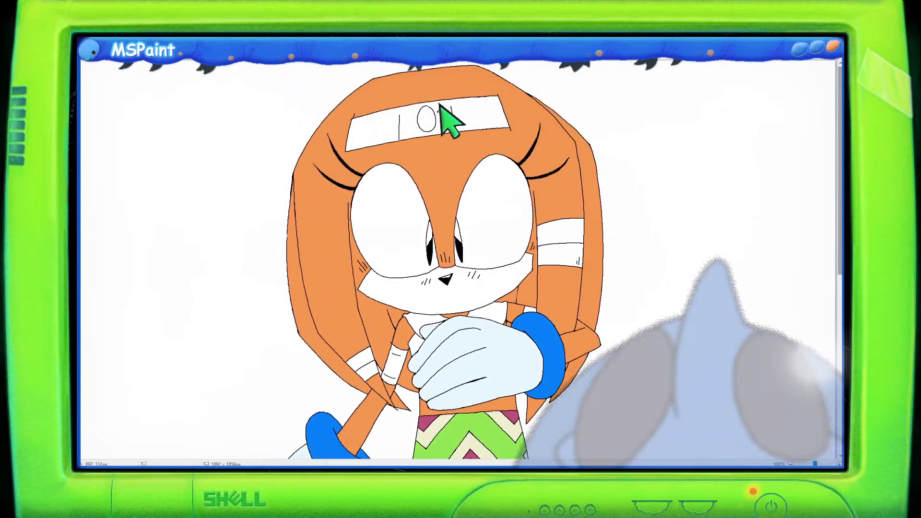
{"action": "left_click", "coordinate": [432, 116]}
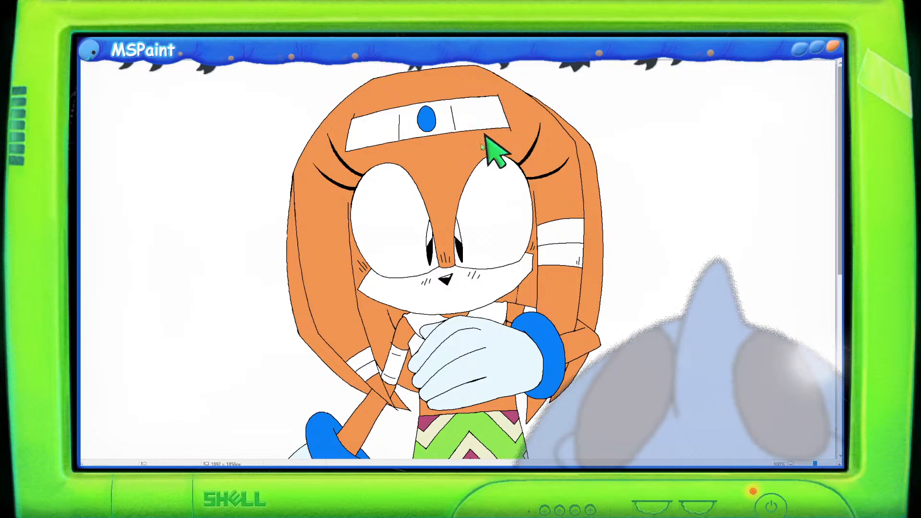
Step: Try a dark gold fill (RGB 198, 159, 28) on the headband and undo it
{"action": "left_click", "coordinate": [739, 99]}
{"action": "left_click_drag", "start_coordinate": [816, 132], "coordinate": [792, 138]}
{"action": "left_click", "coordinate": [736, 111]}
{"action": "left_click", "coordinate": [818, 139]}
{"action": "left_click", "coordinate": [818, 139]}
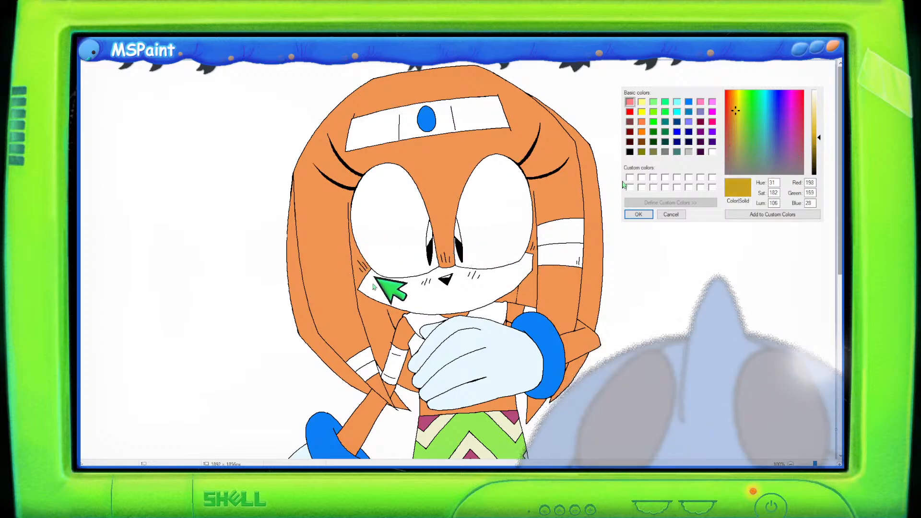
{"action": "left_click", "coordinate": [638, 214]}
{"action": "left_click", "coordinate": [393, 115]}
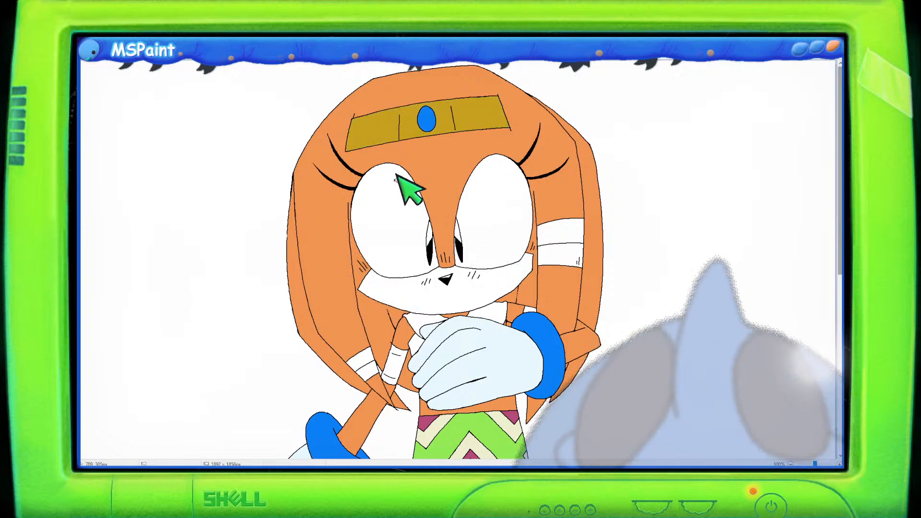
{"action": "key", "text": "ctrl+z"}
Step: Try a slightly brighter gold fill on the headband and undo it
{"action": "left_click", "coordinate": [456, 34]}
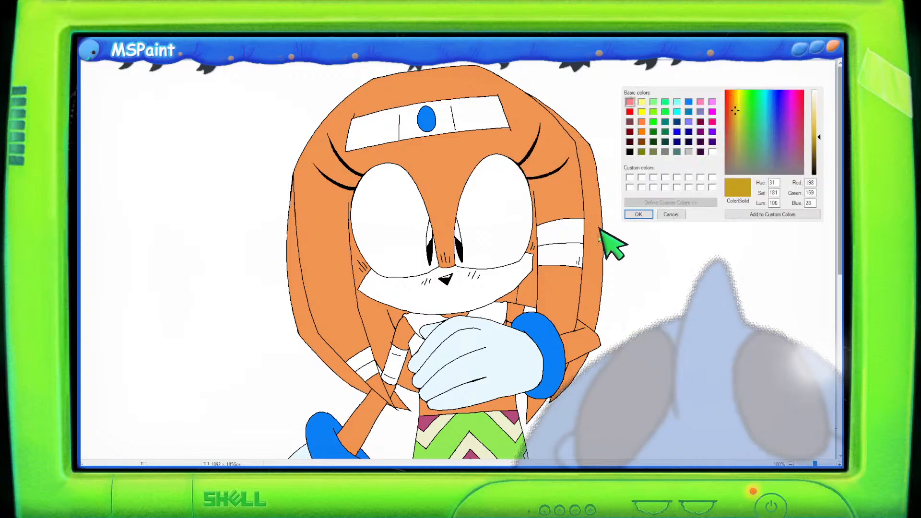
{"action": "left_click", "coordinate": [819, 135]}
{"action": "left_click", "coordinate": [639, 214]}
{"action": "left_click", "coordinate": [395, 128]}
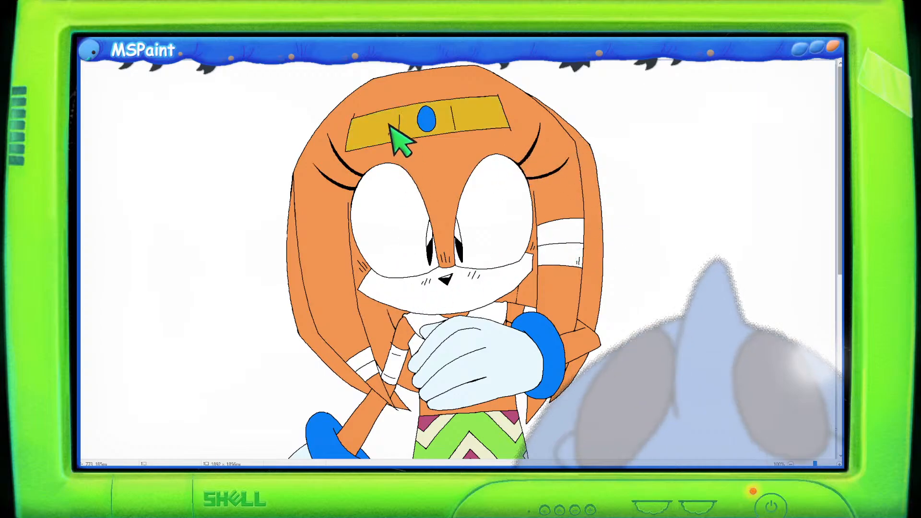
{"action": "key", "text": "ctrl+z"}
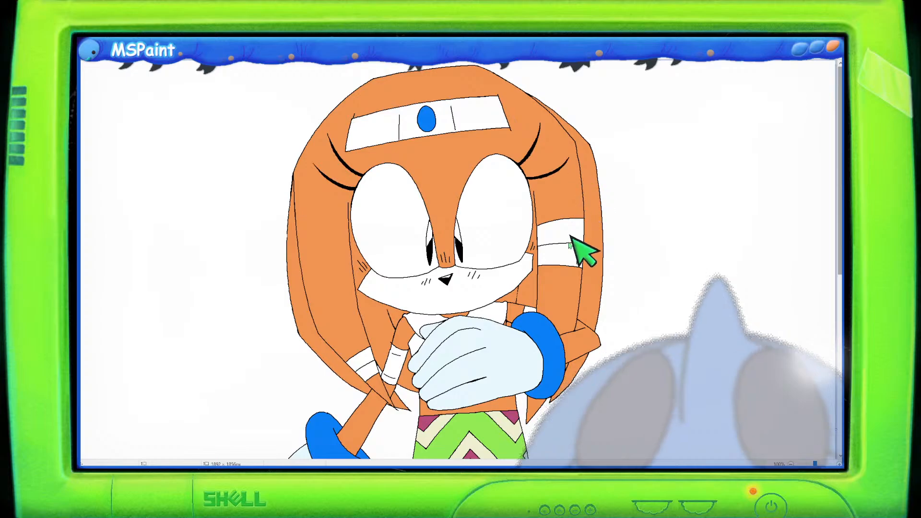
Step: Fill the headband, the collar pieces and the upper-arm band with a lighter, softer gold
{"action": "key", "text": "Return"}
{"action": "left_click", "coordinate": [386, 126]}
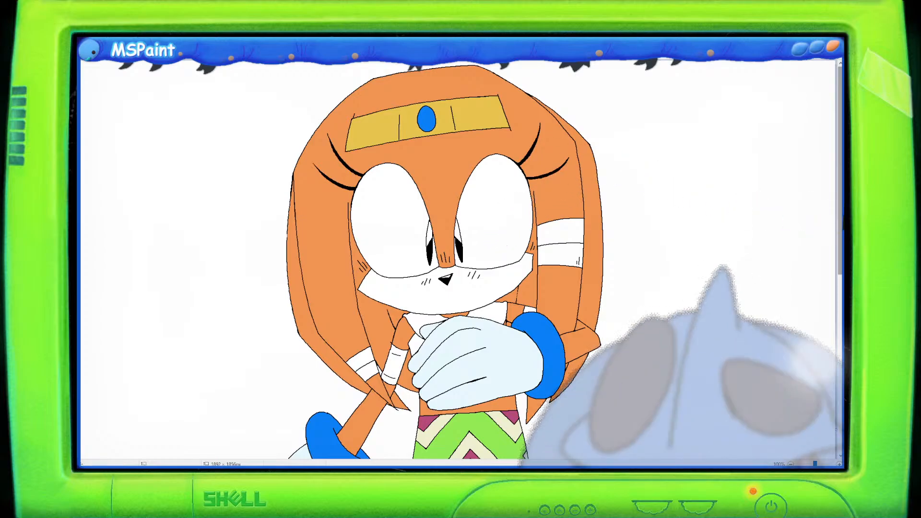
{"action": "scroll", "coordinate": [840, 238], "scroll_direction": "down", "scroll_amount": 2}
{"action": "scroll", "coordinate": [840, 237], "scroll_direction": "down", "scroll_amount": 1}
{"action": "left_click", "coordinate": [393, 293]}
{"action": "left_click", "coordinate": [419, 248]}
{"action": "left_click", "coordinate": [493, 236]}
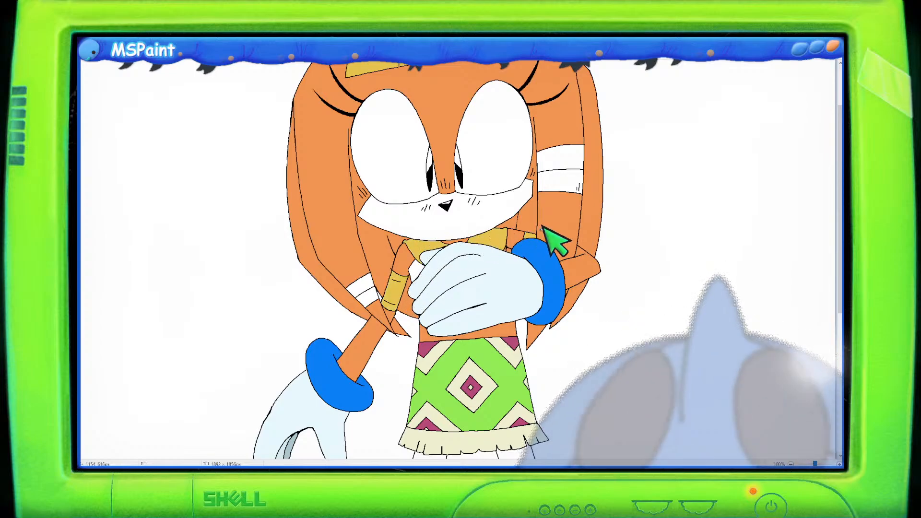
Step: Adjust the gold to RGB 230, 202, 72 and recolour the headband, collar and upper-arm band with it
{"action": "left_click_drag", "start_coordinate": [839, 209], "coordinate": [839, 164]}
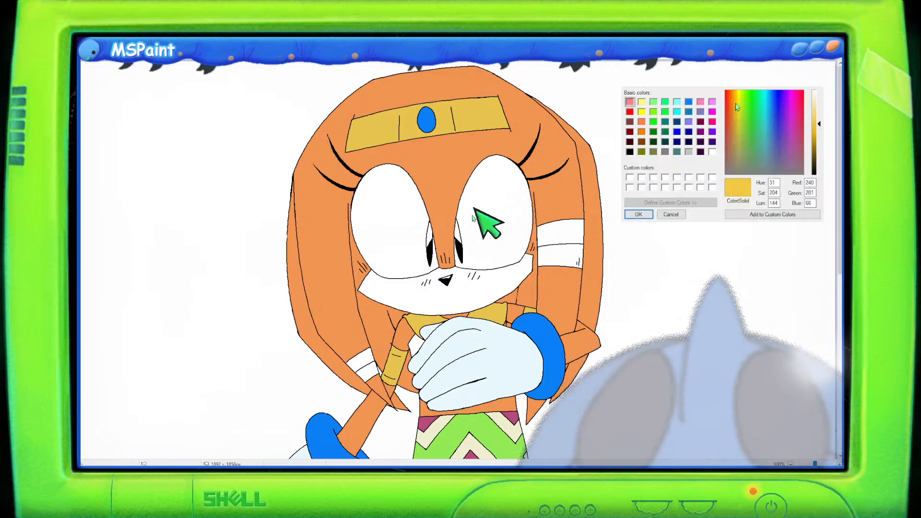
{"action": "left_click_drag", "start_coordinate": [817, 126], "coordinate": [817, 135]}
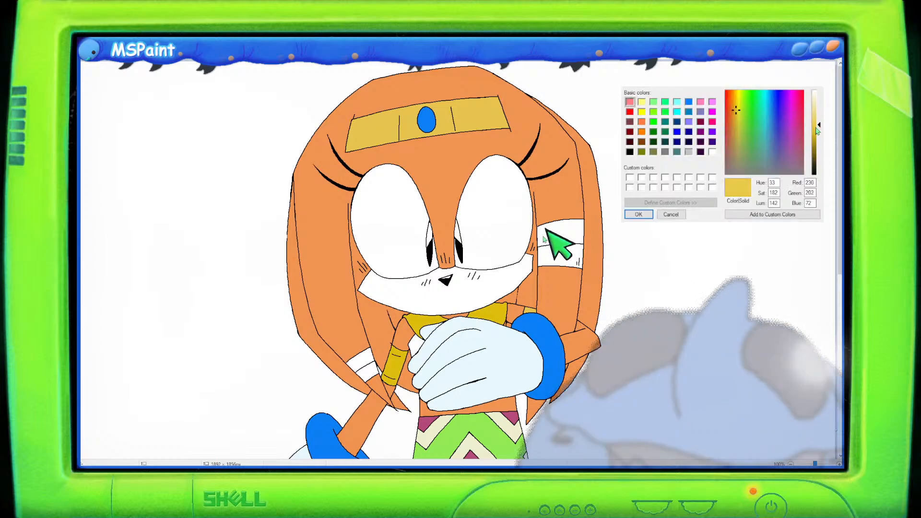
{"action": "left_click", "coordinate": [638, 214]}
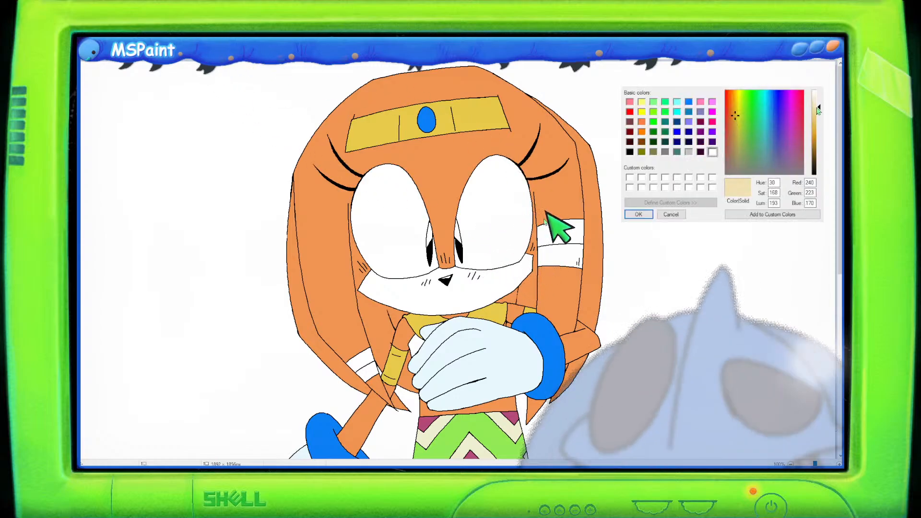
Step: Mix a pale peach (RGB 252, 219, 182) and fill the girl's muzzle with it
{"action": "left_click", "coordinate": [733, 99]}
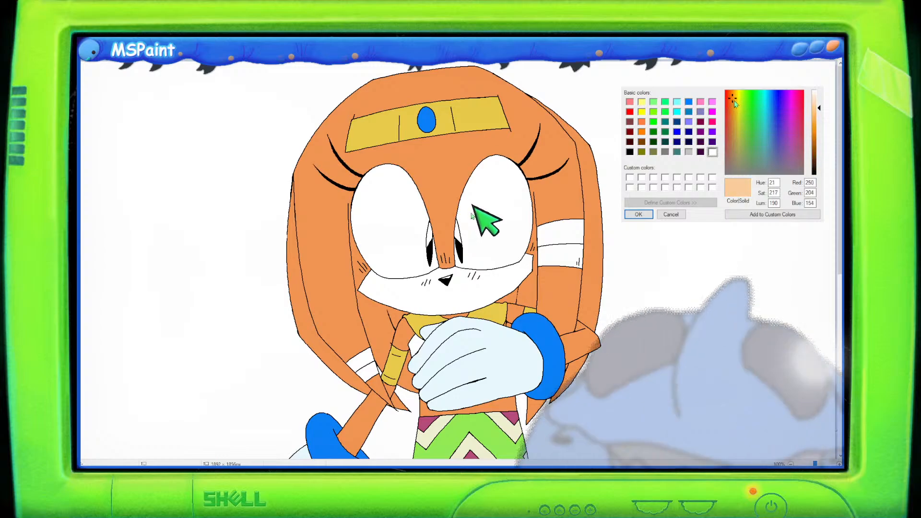
{"action": "left_click", "coordinate": [814, 102]}
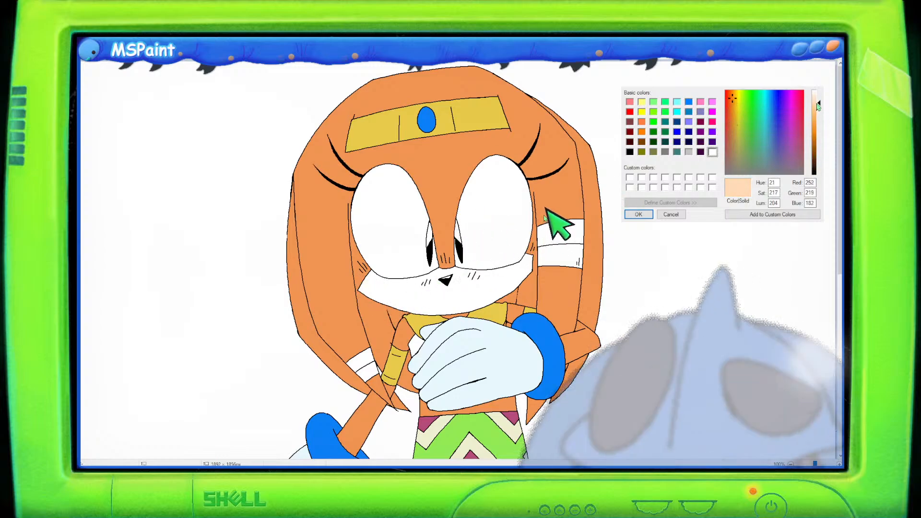
{"action": "left_click", "coordinate": [639, 214]}
{"action": "left_click", "coordinate": [415, 298]}
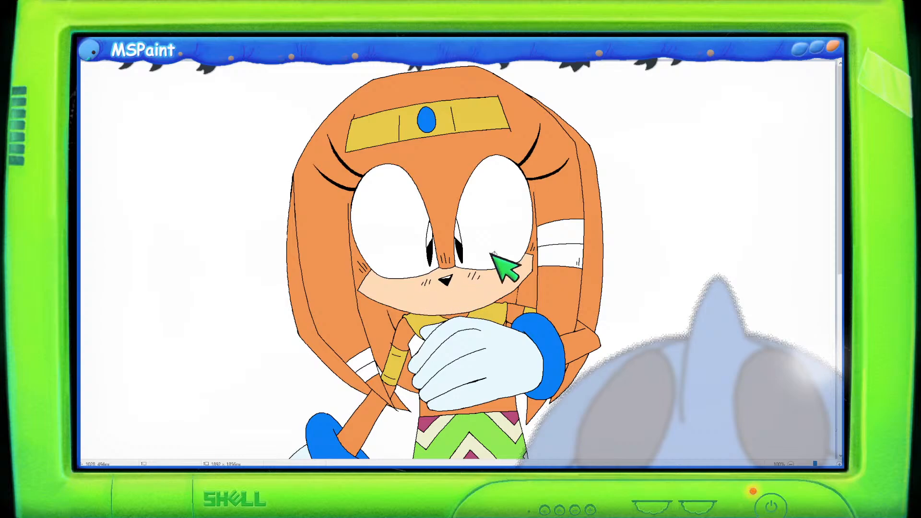
Step: Fill the bare skin between the wraps on both legs, from dress hem to ankles, with the orange fur colour
{"action": "scroll", "coordinate": [625, 308], "scroll_direction": "down", "scroll_amount": 6}
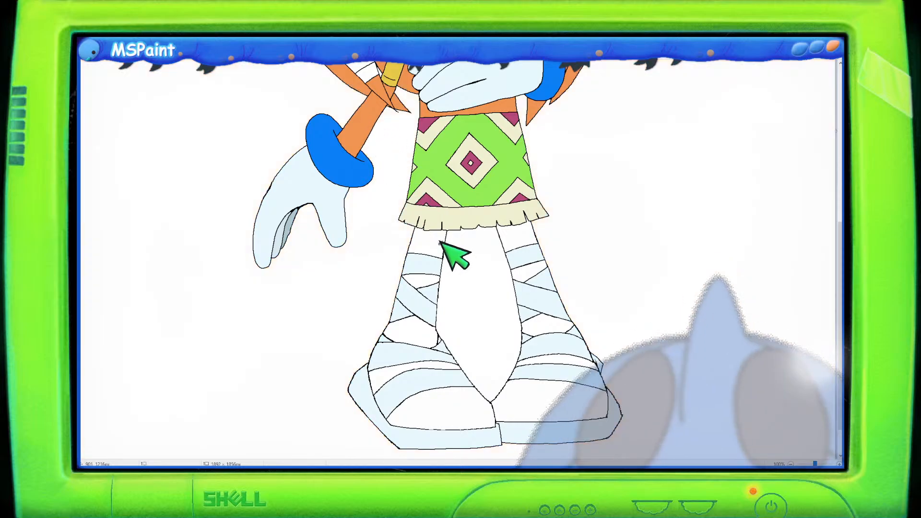
{"action": "left_click", "coordinate": [439, 243]}
{"action": "left_click", "coordinate": [517, 235]}
{"action": "left_click", "coordinate": [428, 279]}
{"action": "left_click", "coordinate": [424, 332]}
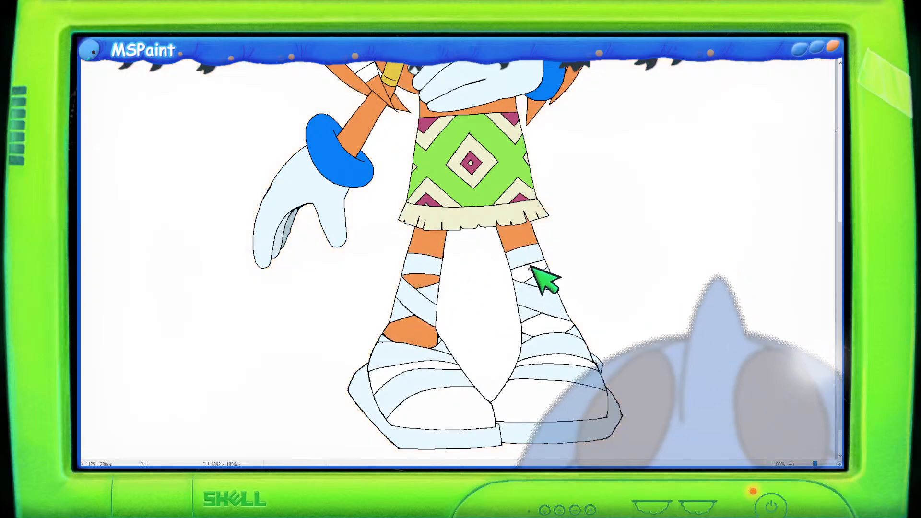
{"action": "left_click", "coordinate": [530, 271]}
{"action": "left_click", "coordinate": [549, 328]}
Step: Fill the uncovered parts of both feet between the sandal wraps with the same orange
{"action": "left_click", "coordinate": [425, 370]}
{"action": "left_click", "coordinate": [441, 408]}
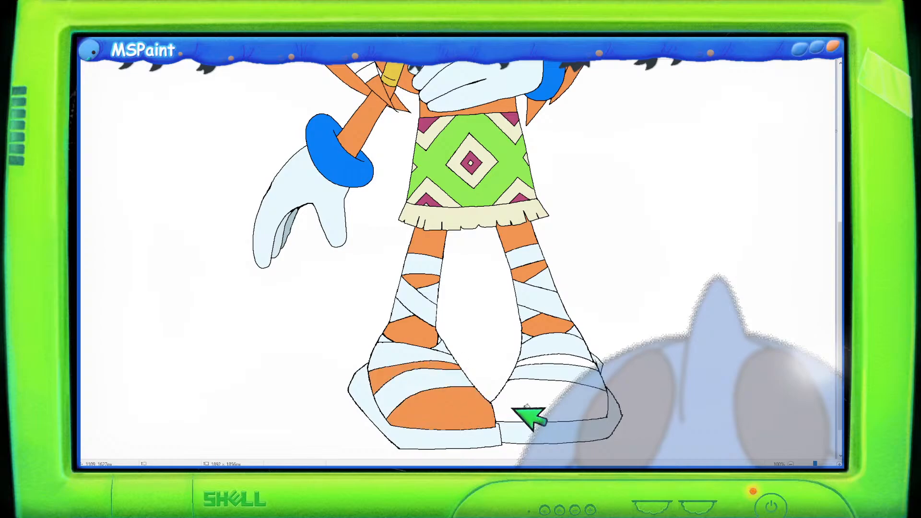
{"action": "left_click", "coordinate": [506, 410]}
{"action": "left_click", "coordinate": [565, 361]}
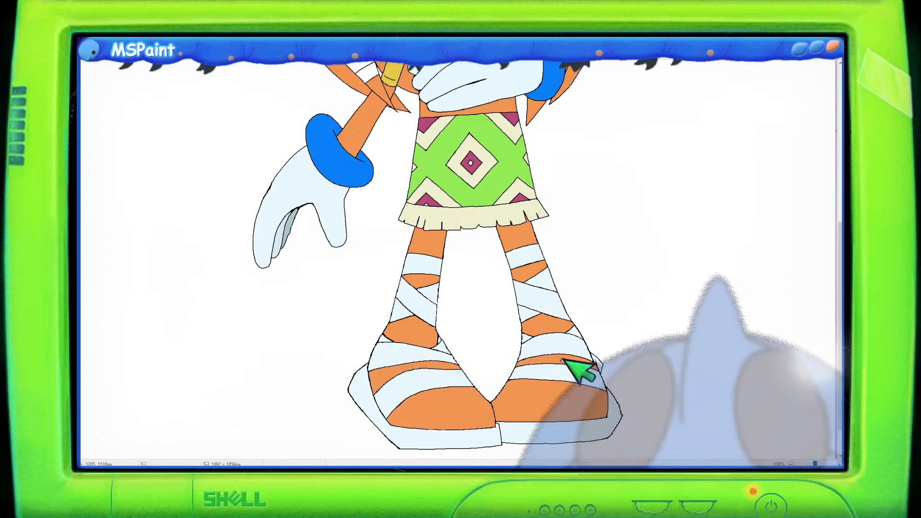
Step: Mix a soft red (RGB 223, 91, 68) and fill the hair areas behind the neck and shoulders on both sides
{"action": "scroll", "coordinate": [569, 362], "scroll_direction": "up", "scroll_amount": 4}
{"action": "scroll", "coordinate": [578, 313], "scroll_direction": "up", "scroll_amount": 1}
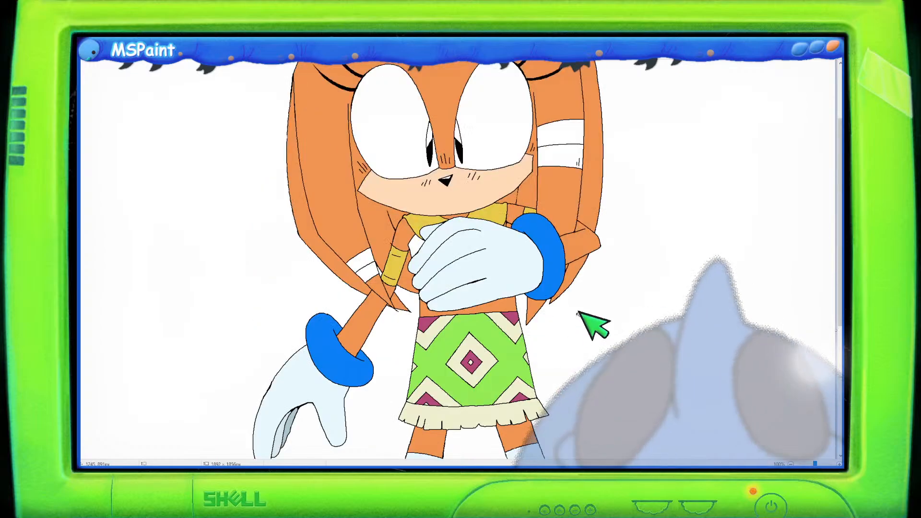
{"action": "scroll", "coordinate": [578, 313], "scroll_direction": "down", "scroll_amount": 1}
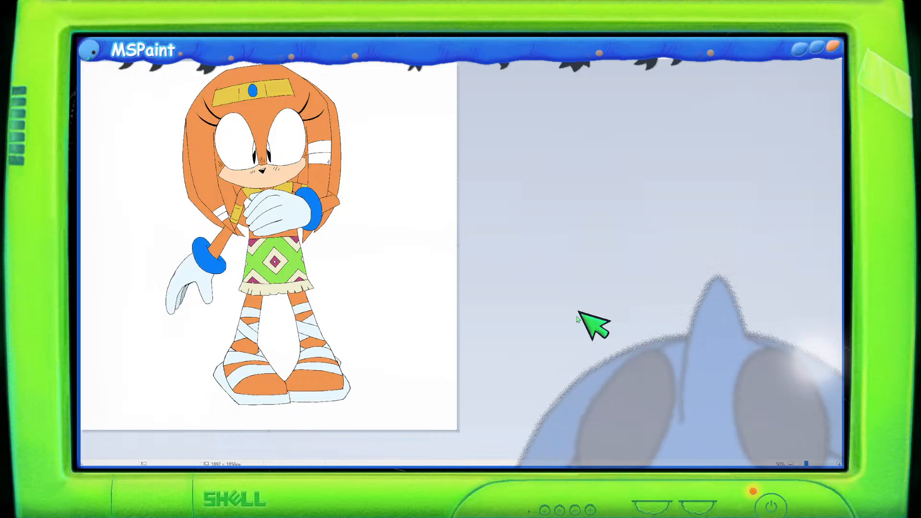
{"action": "scroll", "coordinate": [578, 314], "scroll_direction": "up", "scroll_amount": 1}
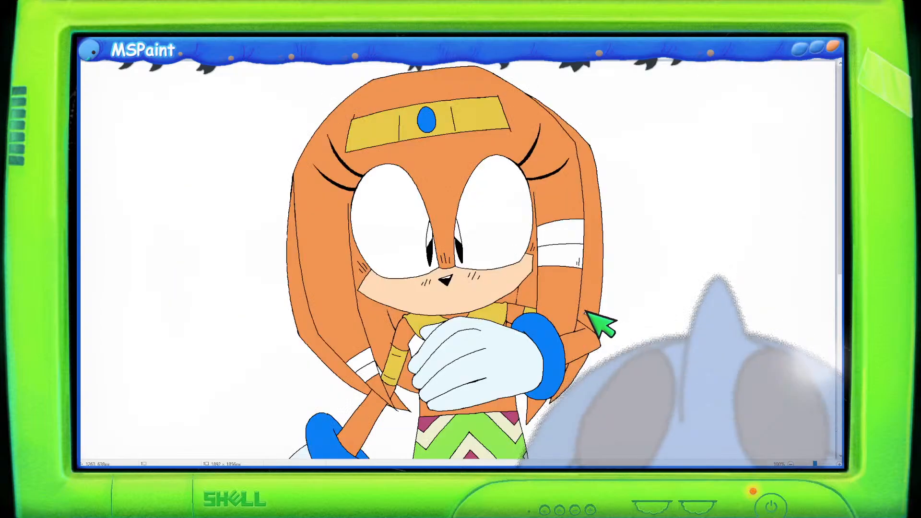
{"action": "scroll", "coordinate": [578, 315], "scroll_direction": "down", "scroll_amount": 3}
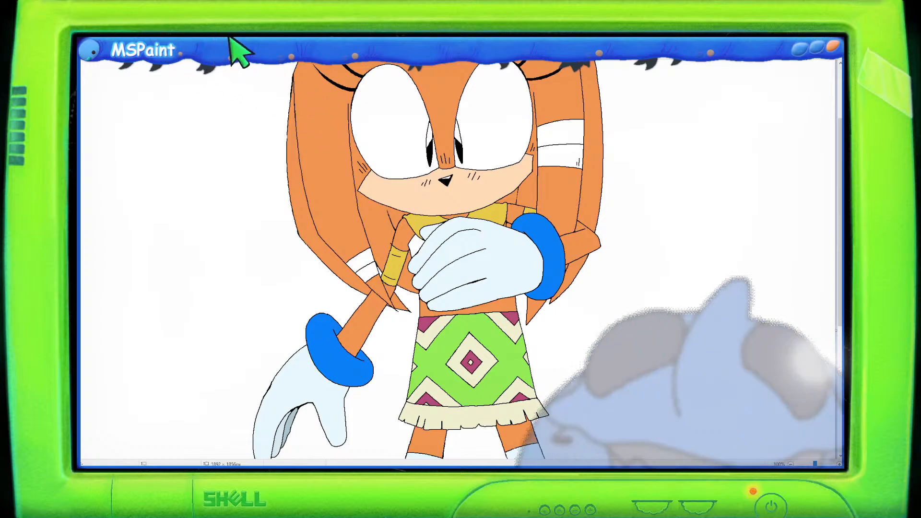
{"action": "left_click", "coordinate": [817, 133]}
{"action": "left_click", "coordinate": [730, 126]}
{"action": "left_click", "coordinate": [728, 118]}
{"action": "left_click", "coordinate": [815, 126]}
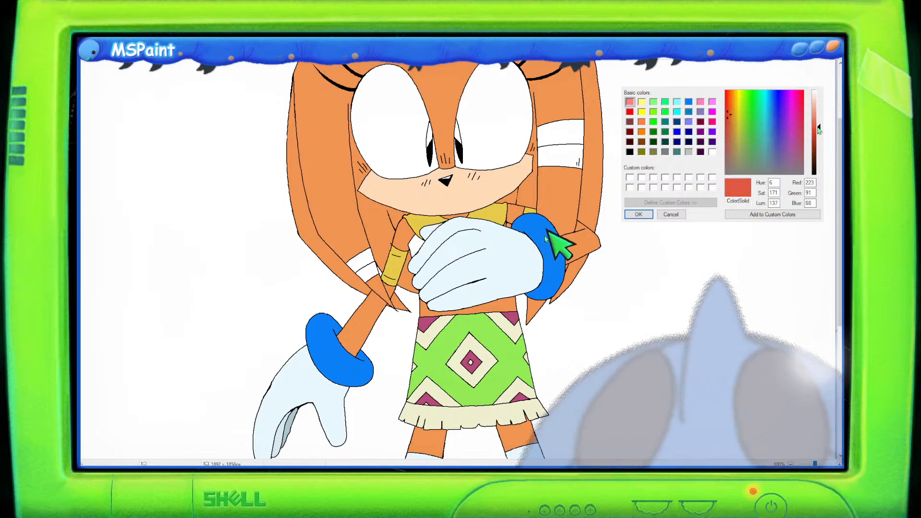
{"action": "left_click", "coordinate": [638, 215]}
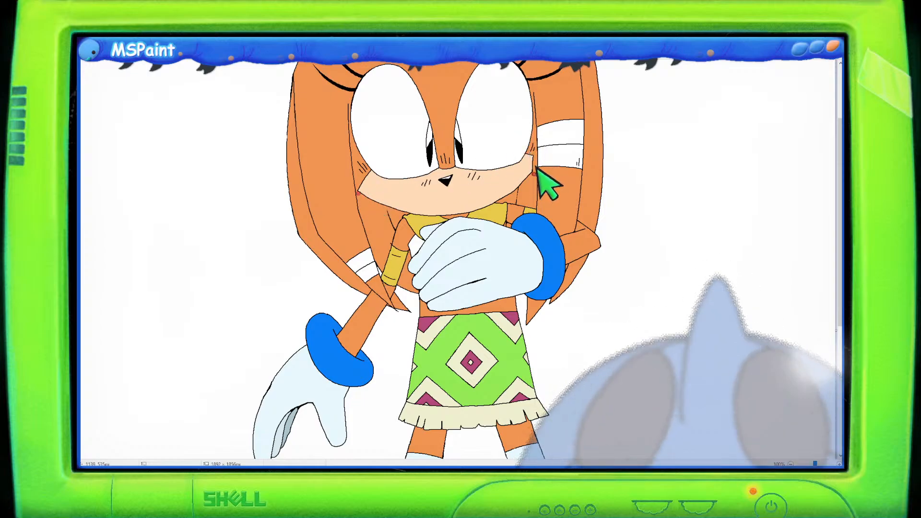
{"action": "left_click", "coordinate": [398, 217]}
{"action": "left_click", "coordinate": [409, 272]}
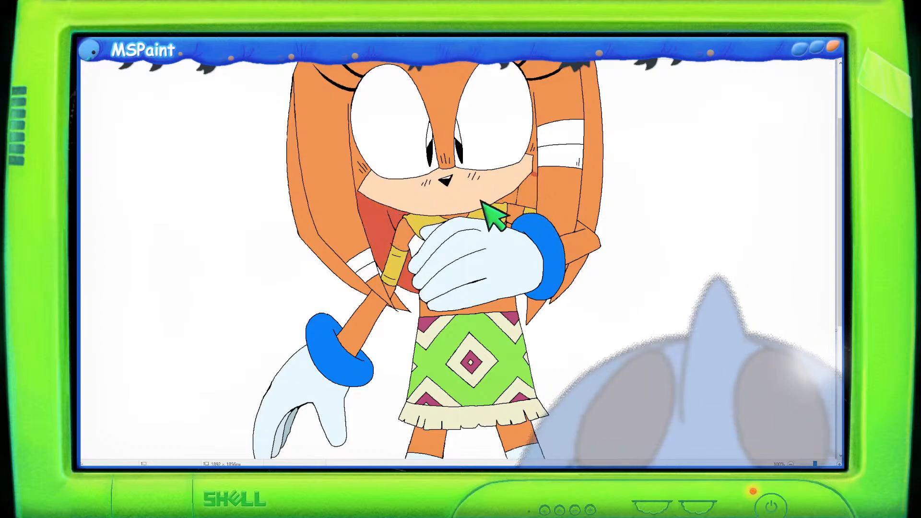
{"action": "left_click", "coordinate": [514, 193]}
{"action": "left_click", "coordinate": [527, 190]}
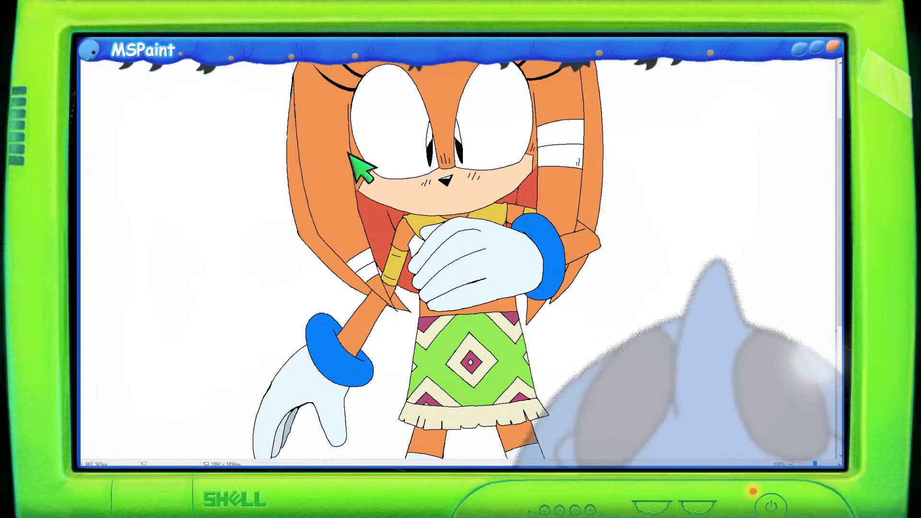
Step: Examine the face and the red hair areas up close, and review the colouring of the whole figure
{"action": "scroll", "coordinate": [380, 195], "scroll_direction": "up", "scroll_amount": 1}
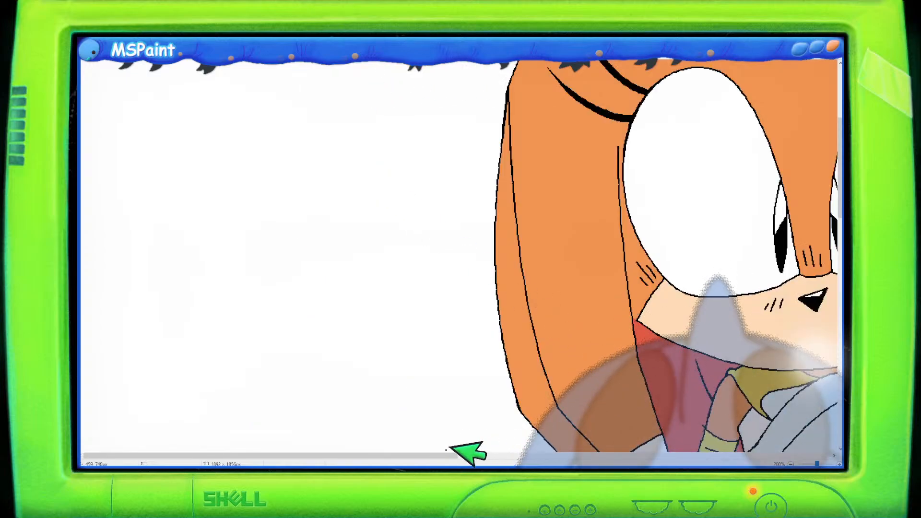
{"action": "left_click_drag", "start_coordinate": [436, 457], "coordinate": [583, 450]}
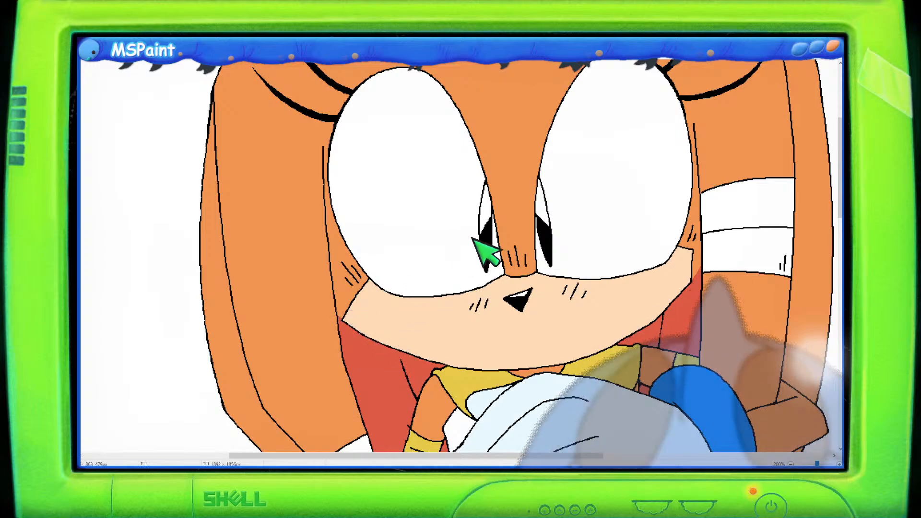
{"action": "scroll", "coordinate": [525, 221], "scroll_direction": "down", "scroll_amount": 1}
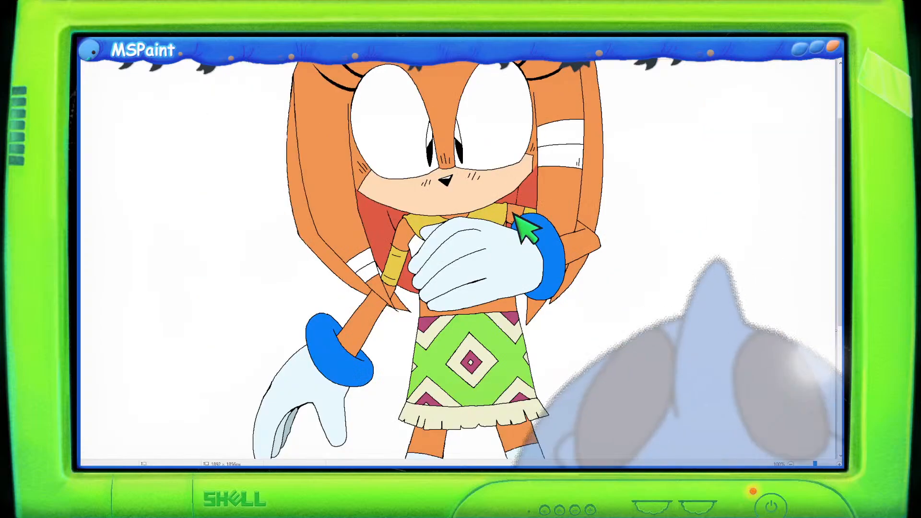
{"action": "scroll", "coordinate": [528, 259], "scroll_direction": "down", "scroll_amount": 6}
{"action": "scroll", "coordinate": [528, 276], "scroll_direction": "up", "scroll_amount": 6}
{"action": "scroll", "coordinate": [531, 272], "scroll_direction": "down", "scroll_amount": 6}
{"action": "scroll", "coordinate": [678, 318], "scroll_direction": "up", "scroll_amount": 6}
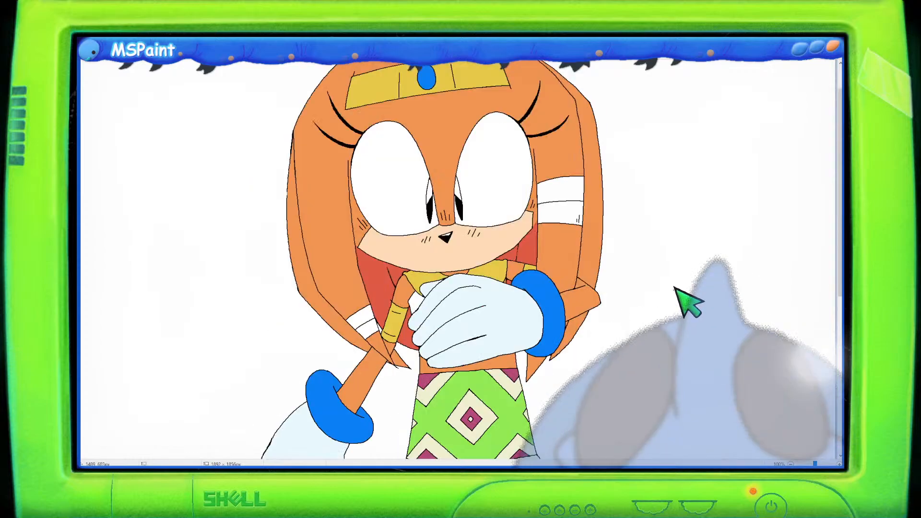